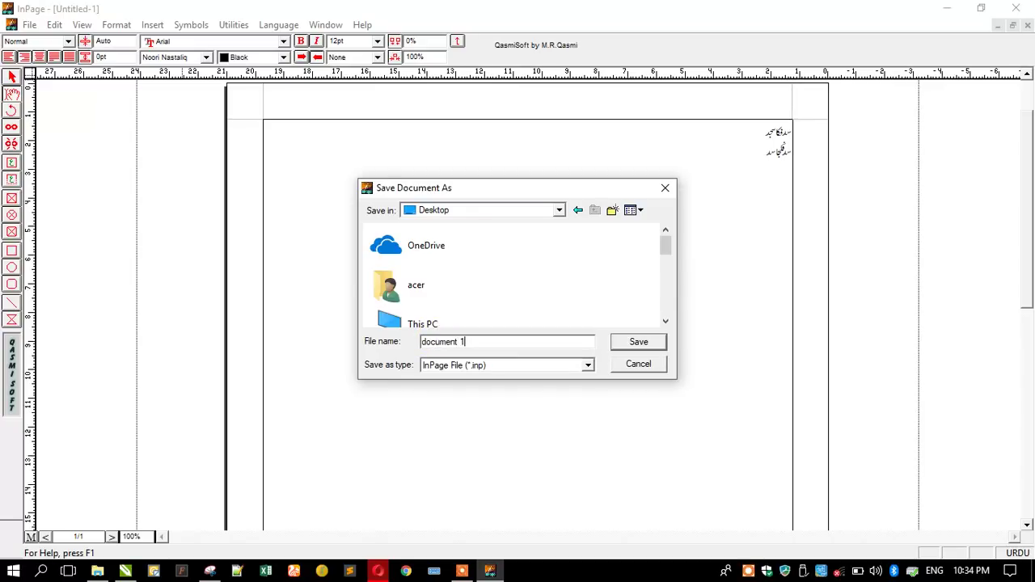
Save the Urdu document to the desktop as document 1 and show the desktop.
{"action": "key", "text": "Return"}
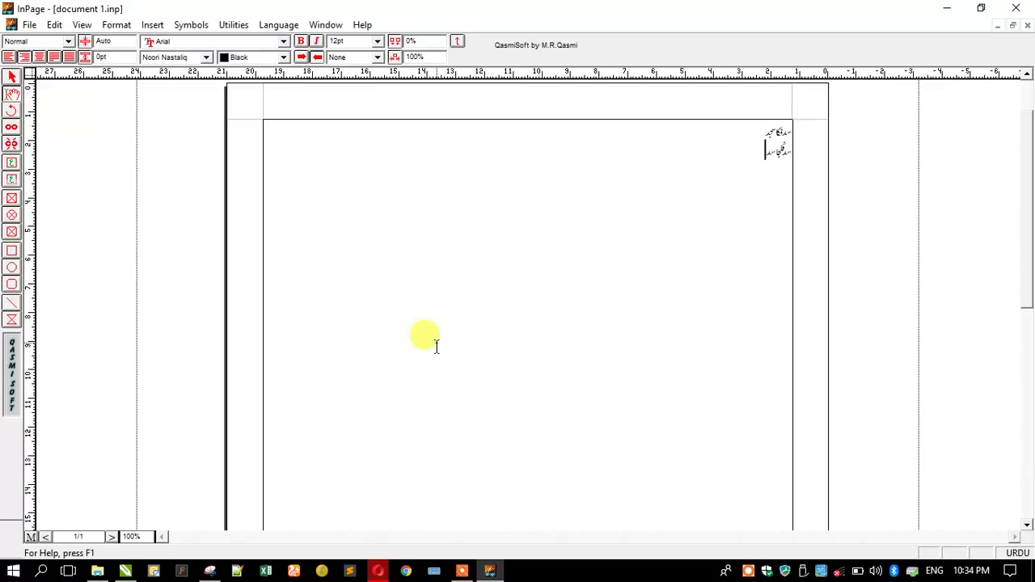
{"action": "left_click", "coordinate": [947, 8]}
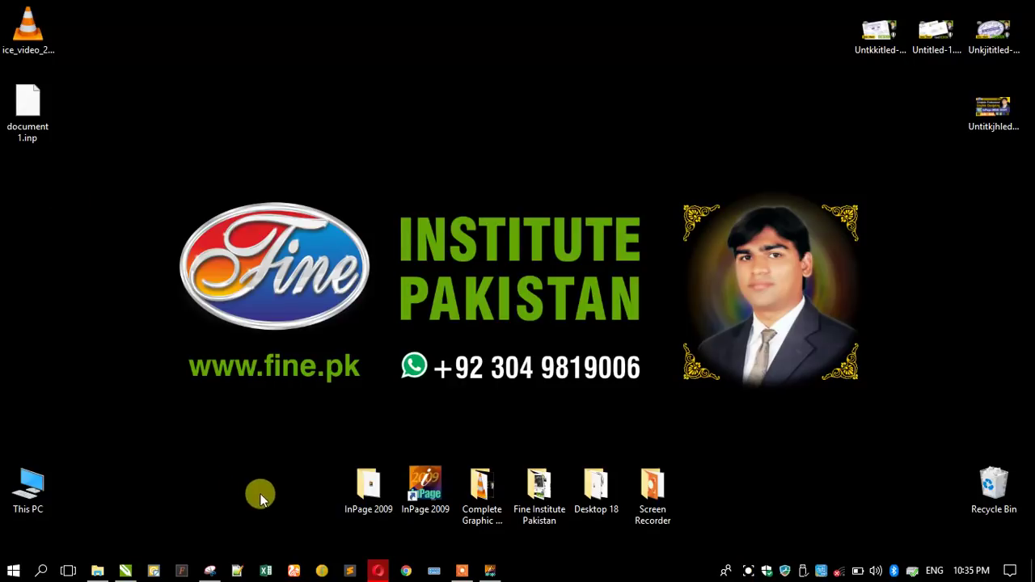
{"action": "left_click", "coordinate": [380, 569]}
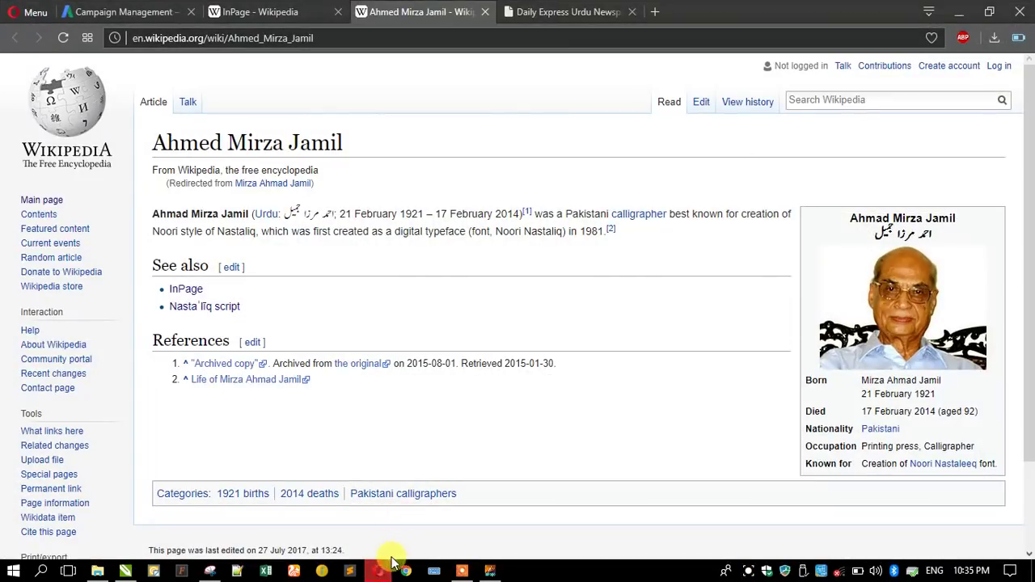
{"action": "left_click", "coordinate": [377, 571]}
{"action": "left_click", "coordinate": [490, 571]}
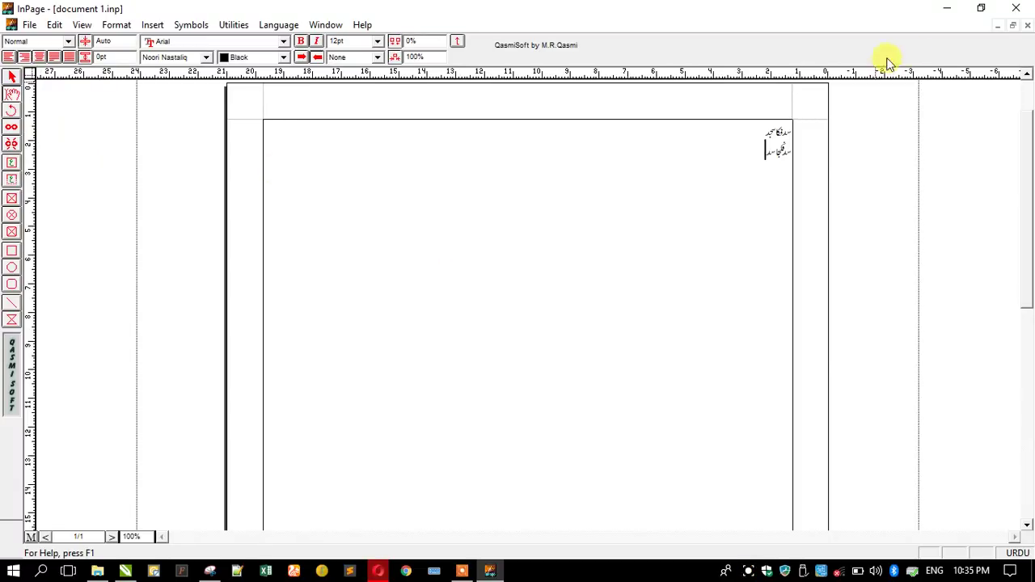
Close document 1.inp and return to the desktop.
{"action": "left_click", "coordinate": [1028, 25]}
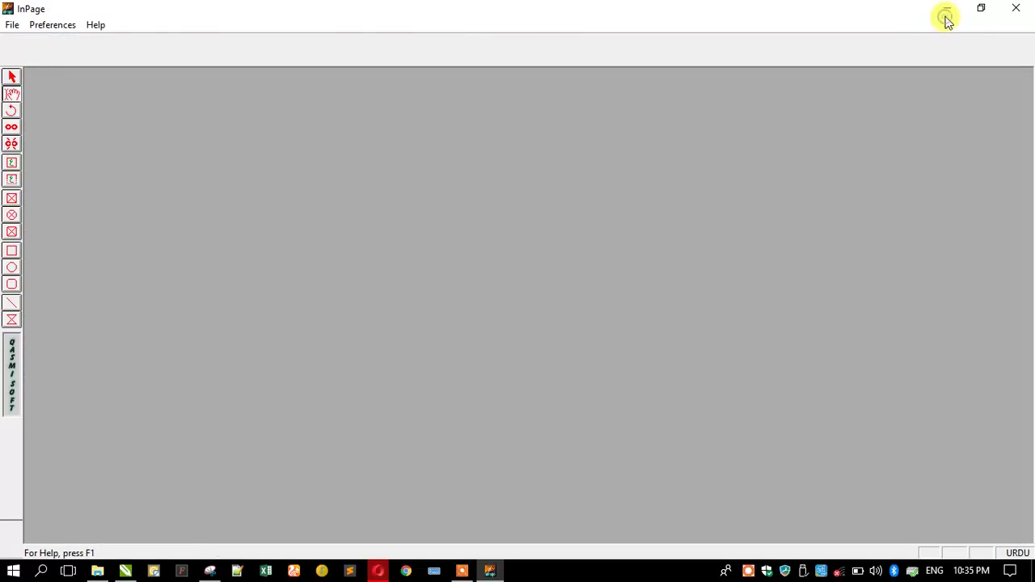
{"action": "left_click", "coordinate": [946, 10]}
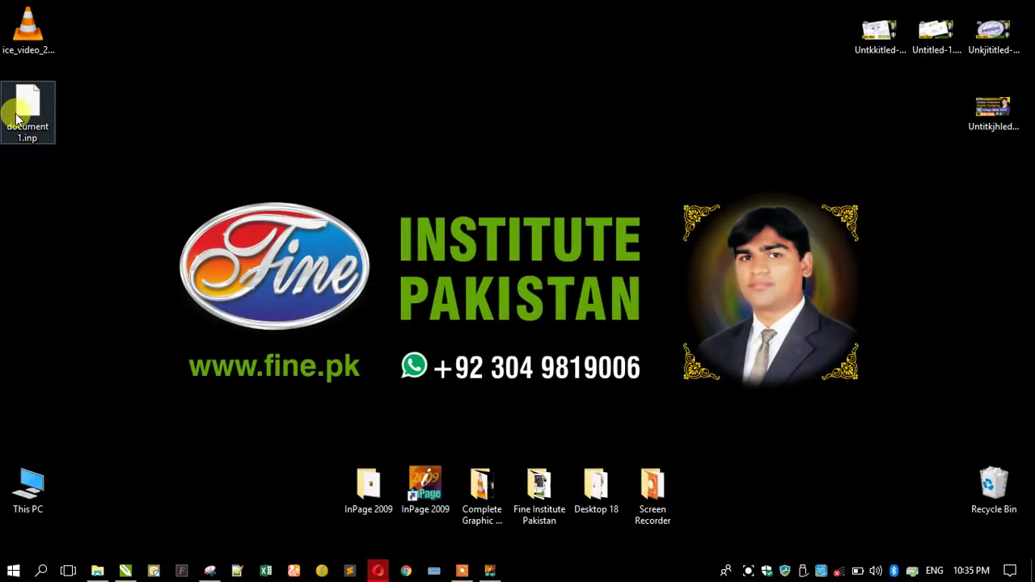
Try to open document 1.inp directly from the desktop, with the always-use option off and more apps listed.
{"action": "left_click", "coordinate": [16, 119]}
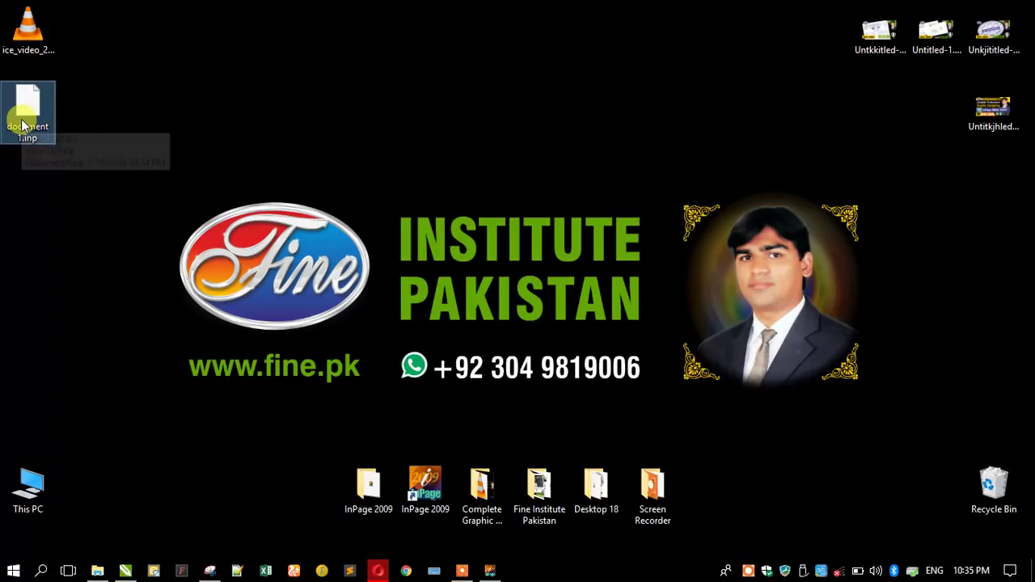
{"action": "double_click", "coordinate": [22, 121]}
{"action": "right_click", "coordinate": [22, 122]}
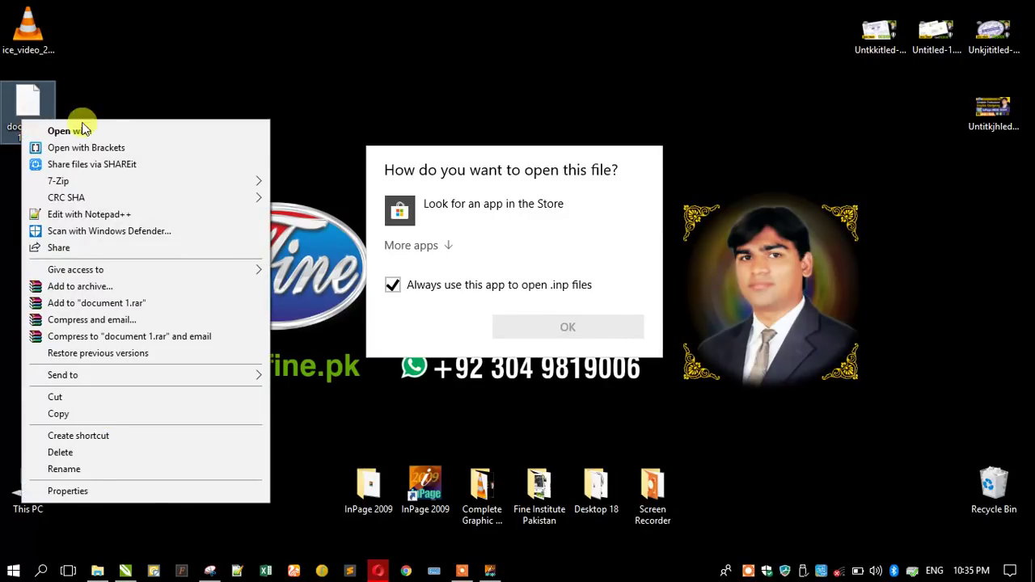
{"action": "left_click", "coordinate": [395, 286]}
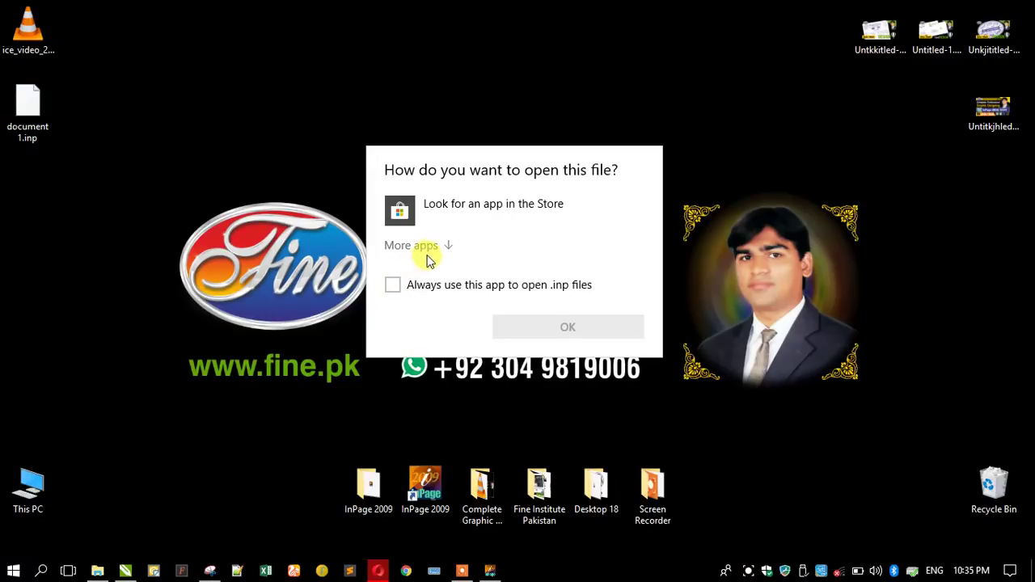
{"action": "left_click", "coordinate": [414, 246]}
Look through the list of apps offered for opening .inp files and dismiss it without choosing one.
{"action": "scroll", "coordinate": [471, 331], "scroll_direction": "down", "scroll_amount": 10}
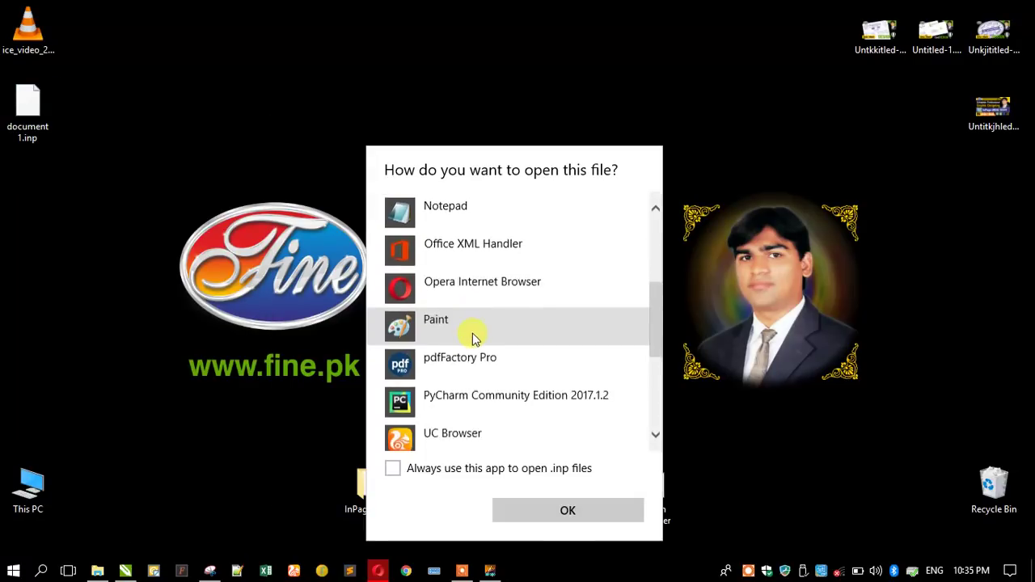
{"action": "scroll", "coordinate": [468, 328], "scroll_direction": "down", "scroll_amount": 1}
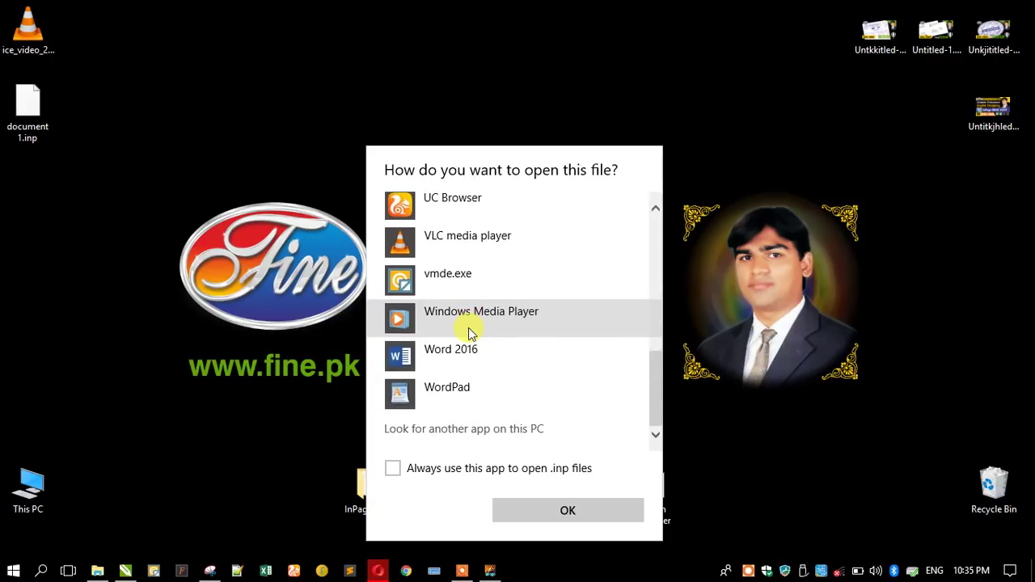
{"action": "scroll", "coordinate": [469, 328], "scroll_direction": "up", "scroll_amount": 4}
{"action": "scroll", "coordinate": [468, 328], "scroll_direction": "up", "scroll_amount": 3}
{"action": "scroll", "coordinate": [468, 327], "scroll_direction": "down", "scroll_amount": 8}
{"action": "scroll", "coordinate": [469, 327], "scroll_direction": "up", "scroll_amount": 4}
{"action": "scroll", "coordinate": [468, 327], "scroll_direction": "down", "scroll_amount": 4}
{"action": "scroll", "coordinate": [469, 327], "scroll_direction": "up", "scroll_amount": 6}
{"action": "scroll", "coordinate": [469, 326], "scroll_direction": "down", "scroll_amount": 3}
{"action": "scroll", "coordinate": [468, 327], "scroll_direction": "up", "scroll_amount": 3}
{"action": "scroll", "coordinate": [468, 327], "scroll_direction": "down", "scroll_amount": 8}
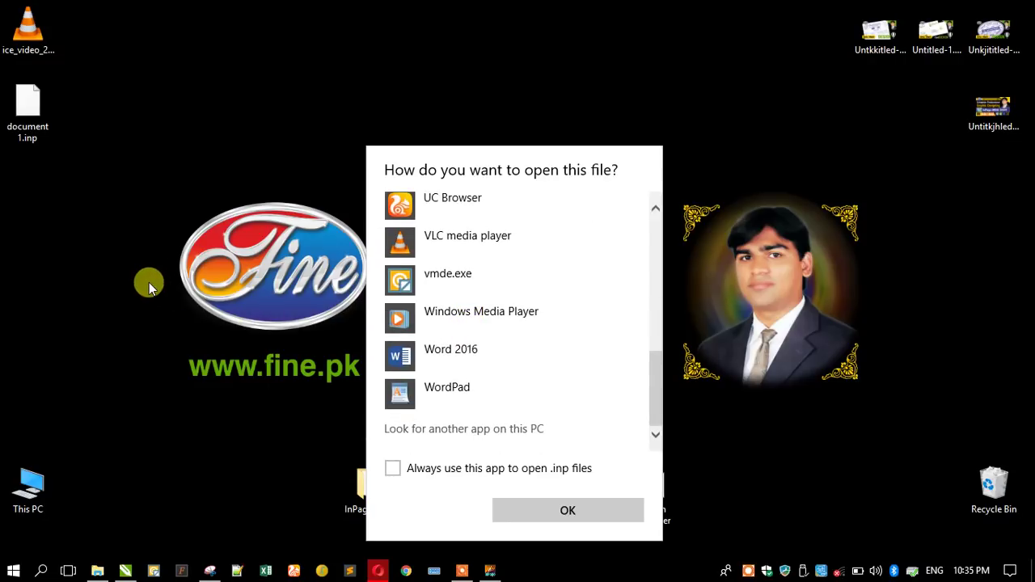
{"action": "key", "text": "Escape"}
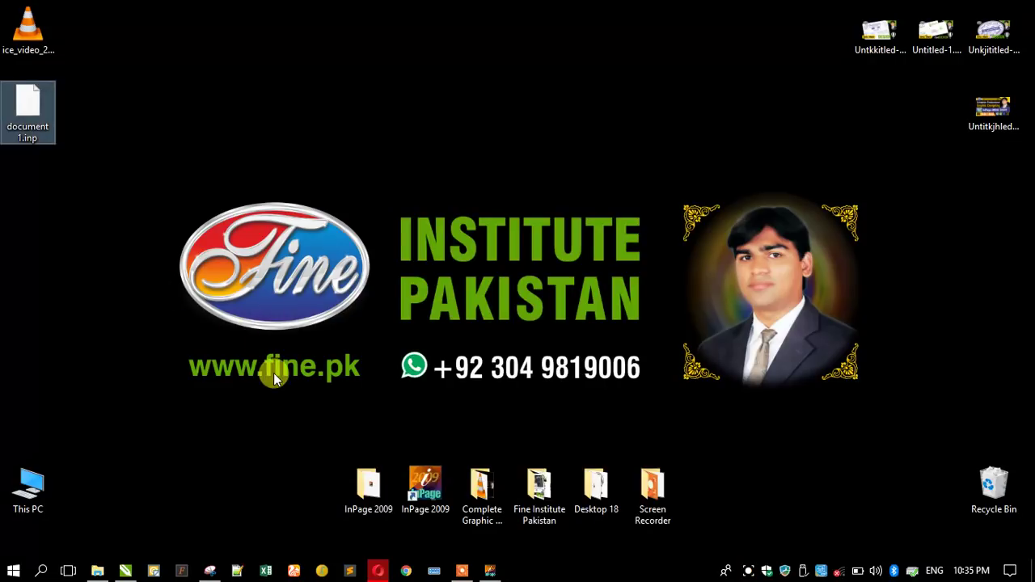
Switch to InPage and open document 1.inp from the desktop folder.
{"action": "left_click", "coordinate": [490, 571]}
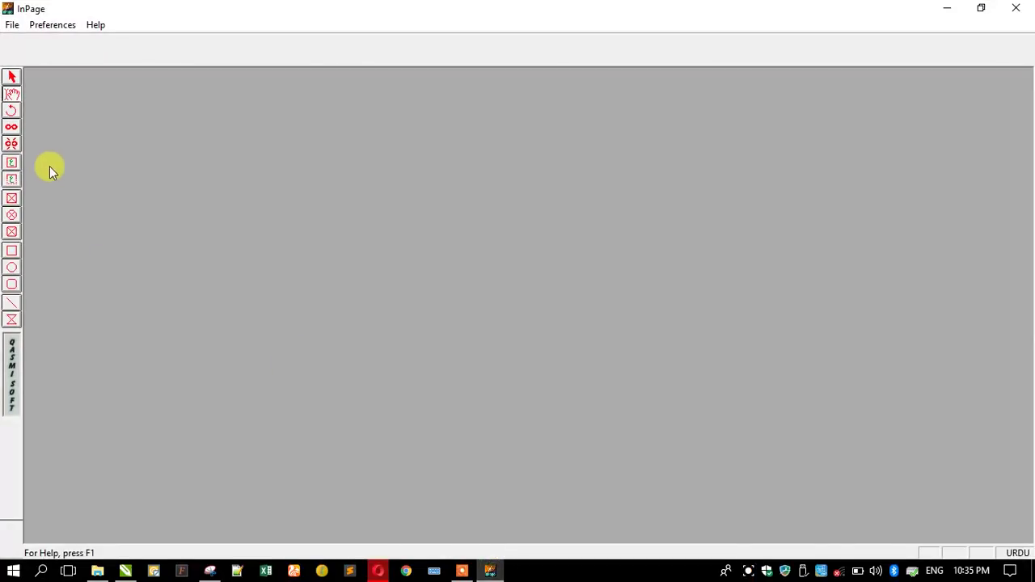
{"action": "left_click", "coordinate": [12, 24]}
{"action": "left_click", "coordinate": [39, 56]}
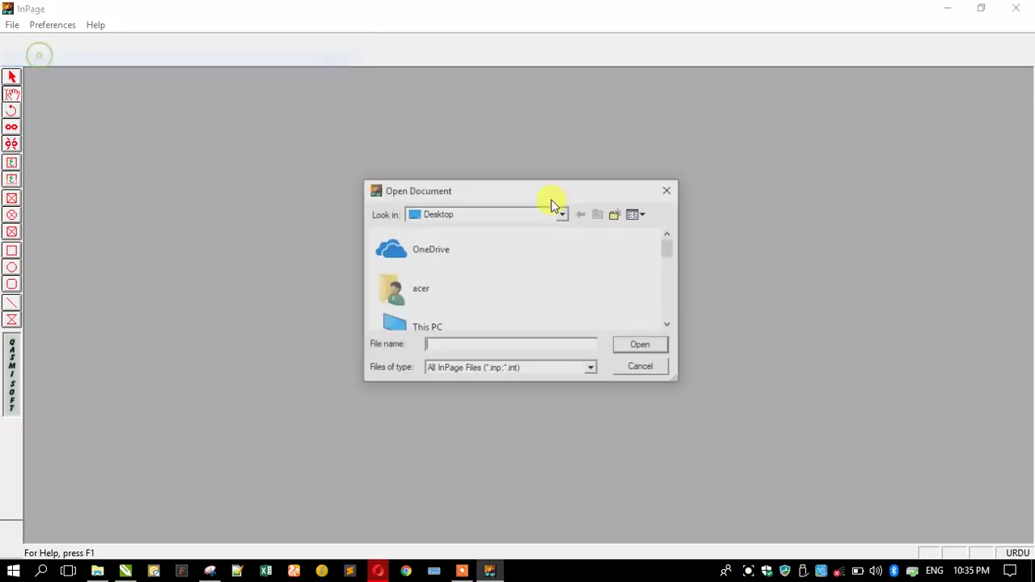
{"action": "scroll", "coordinate": [501, 280], "scroll_direction": "down", "scroll_amount": 5}
{"action": "left_click", "coordinate": [428, 314]}
{"action": "double_click", "coordinate": [428, 314]}
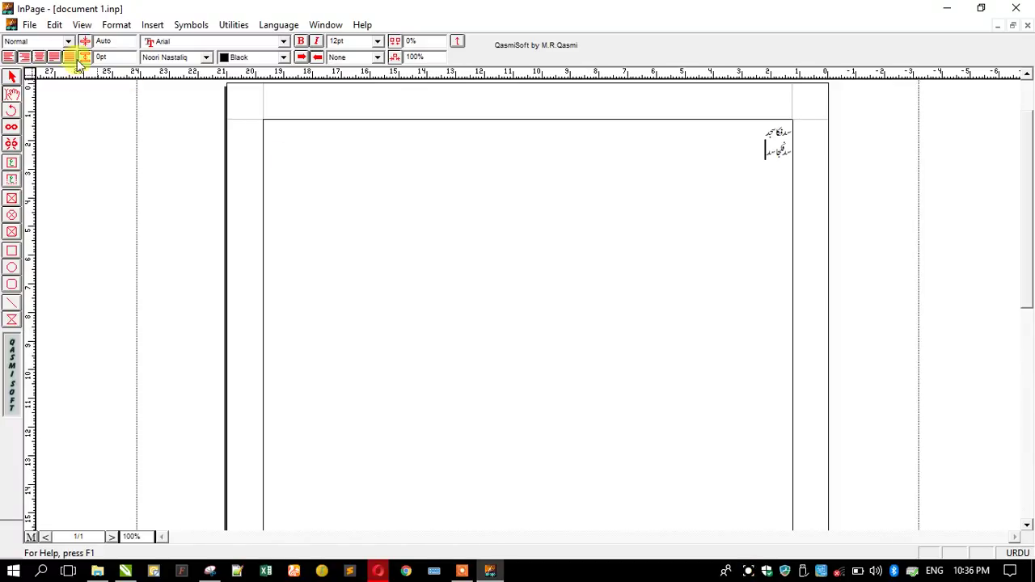
Save a copy of the document to the desktop as document 2 edit and show the desktop.
{"action": "left_click", "coordinate": [29, 24]}
{"action": "left_click", "coordinate": [51, 111]}
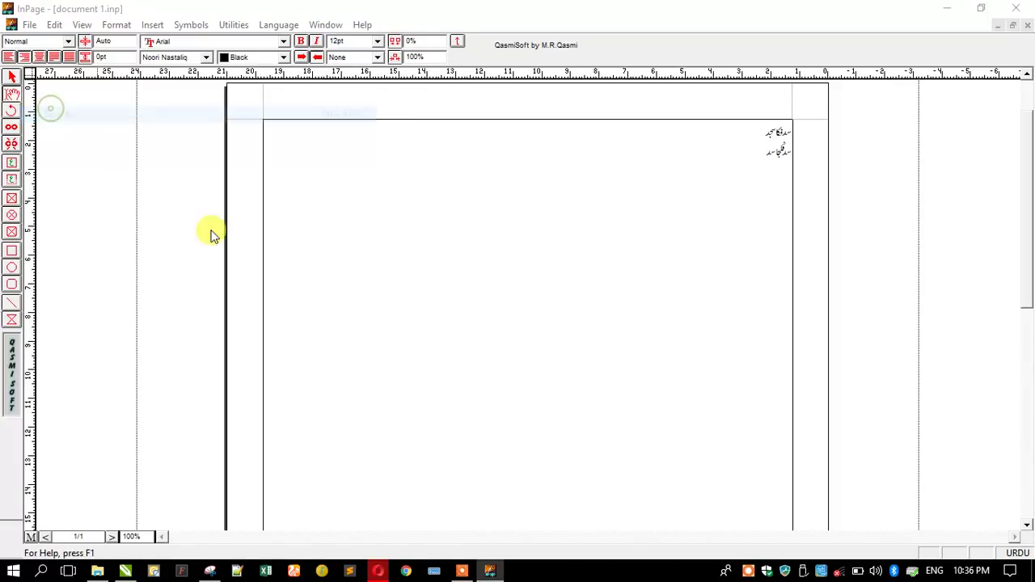
{"action": "left_click", "coordinate": [494, 344]}
{"action": "key", "text": "BackSpace"}
{"action": "key", "text": "BackSpace"}
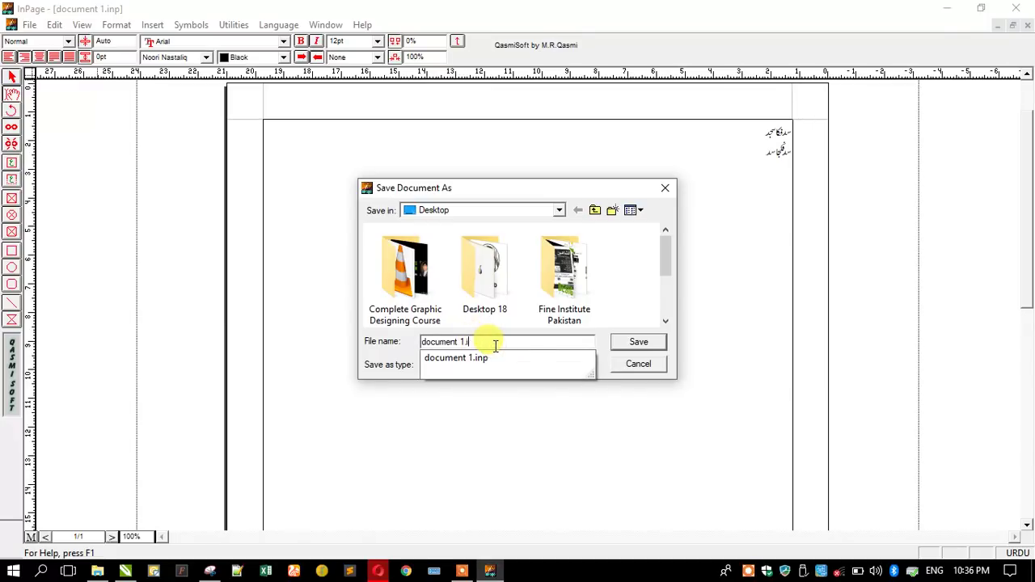
{"action": "key", "text": "BackSpace"}
{"action": "type", "text": "2 edit"}
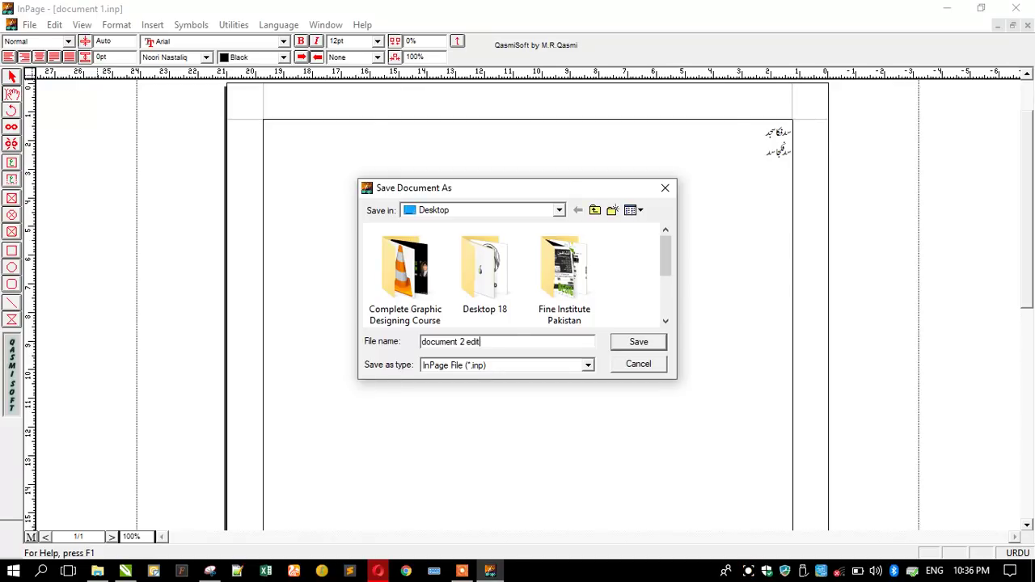
{"action": "key", "text": "Return"}
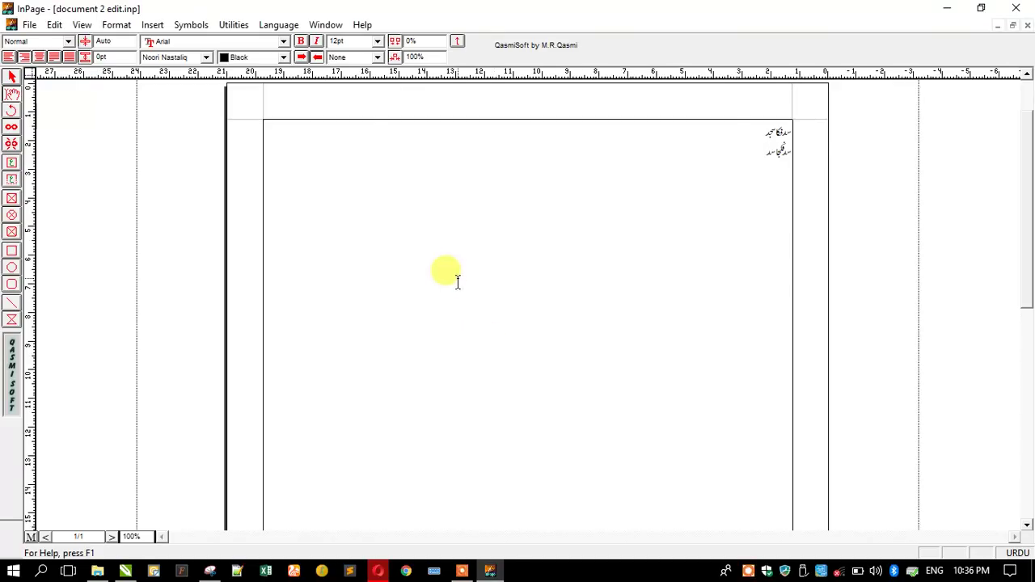
{"action": "left_click", "coordinate": [951, 9]}
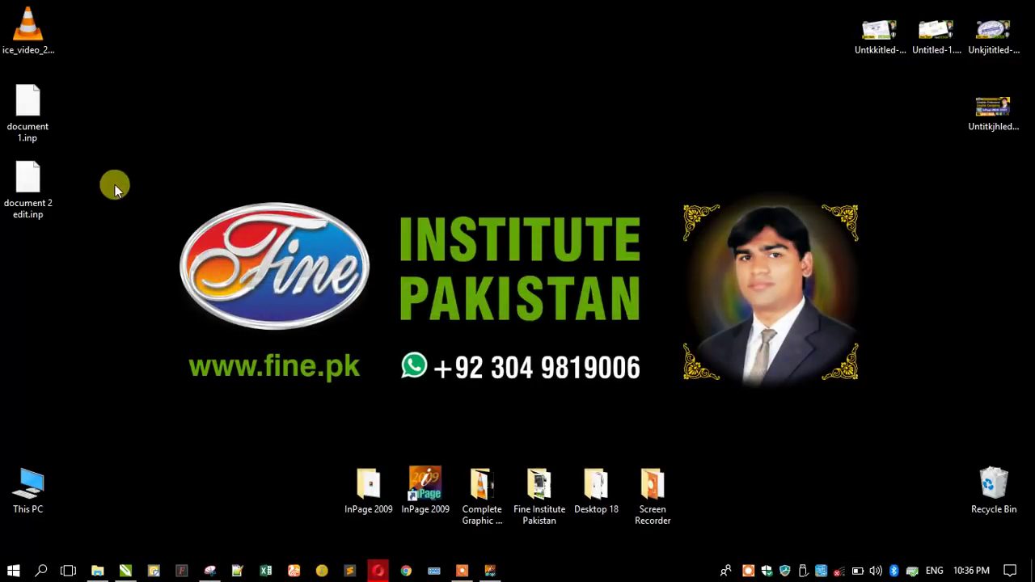
Return to InPage, add a third line of Urdu text to document 2 edit.inp and save it.
{"action": "left_click", "coordinate": [488, 570]}
{"action": "key", "text": "Return"}
{"action": "type", "text": "ٹیکسی"}
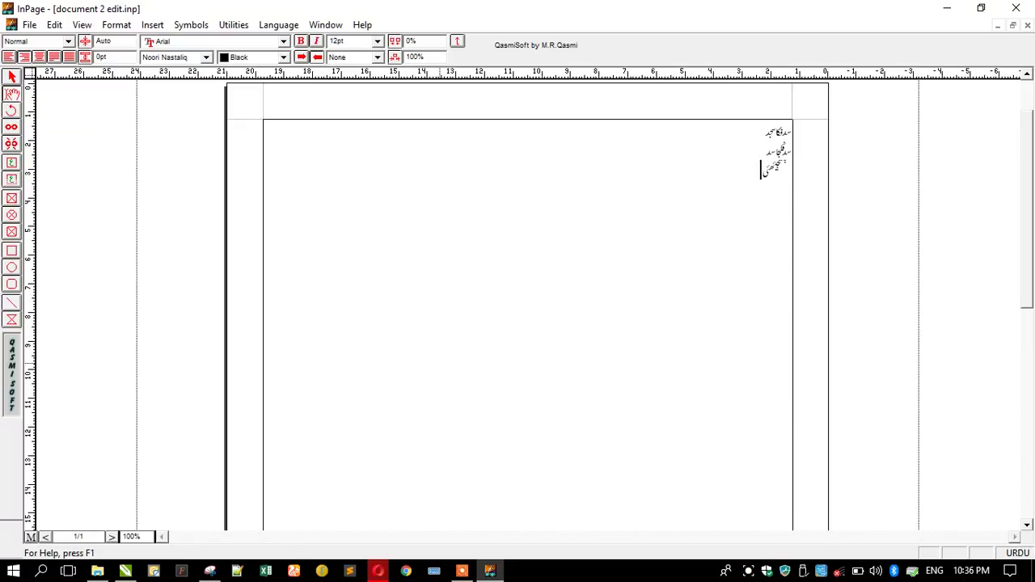
{"action": "key", "text": "ctrl+s"}
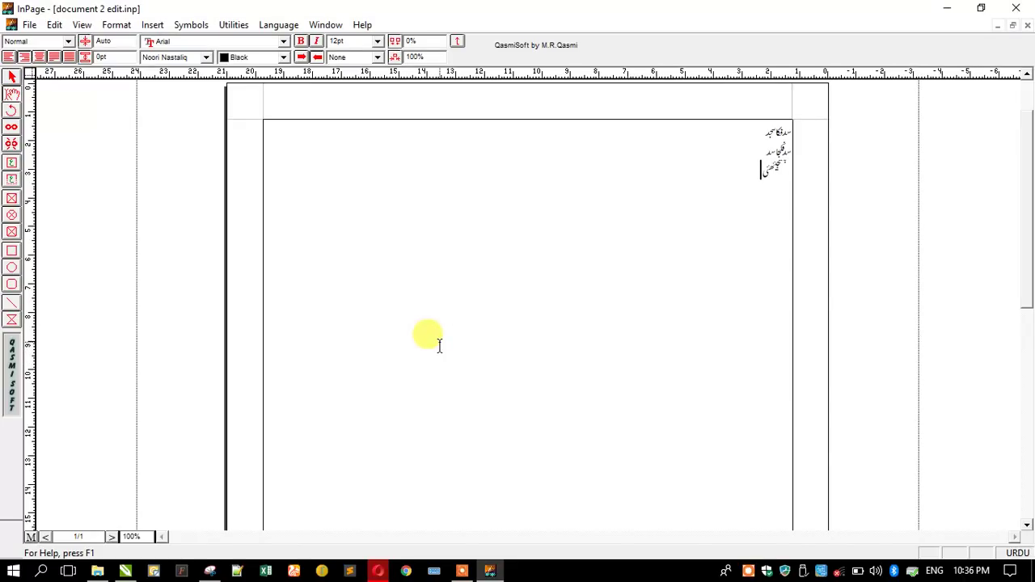
Close document 2 edit.inp and show the desktop.
{"action": "left_click", "coordinate": [1027, 25]}
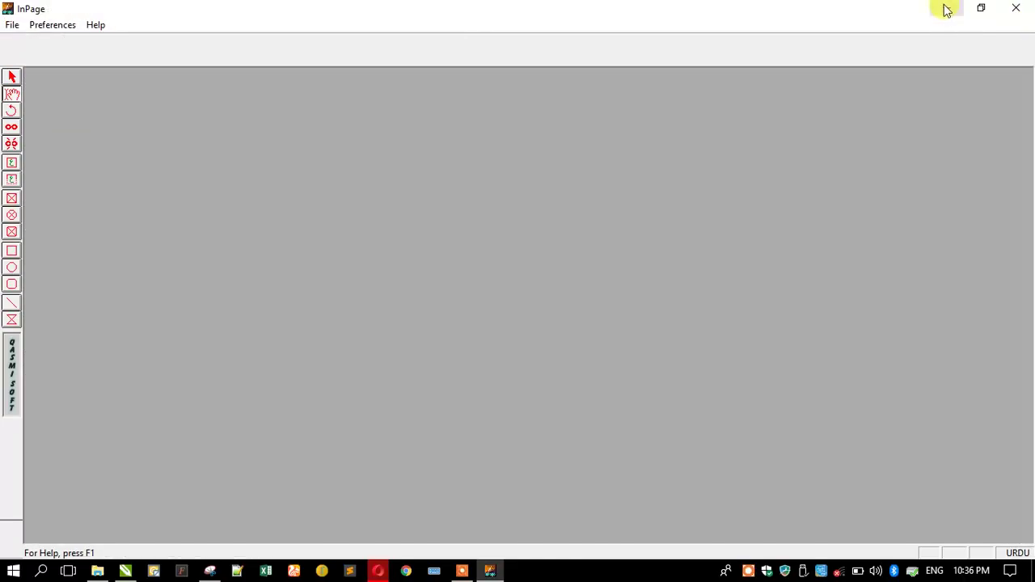
{"action": "left_click", "coordinate": [947, 8]}
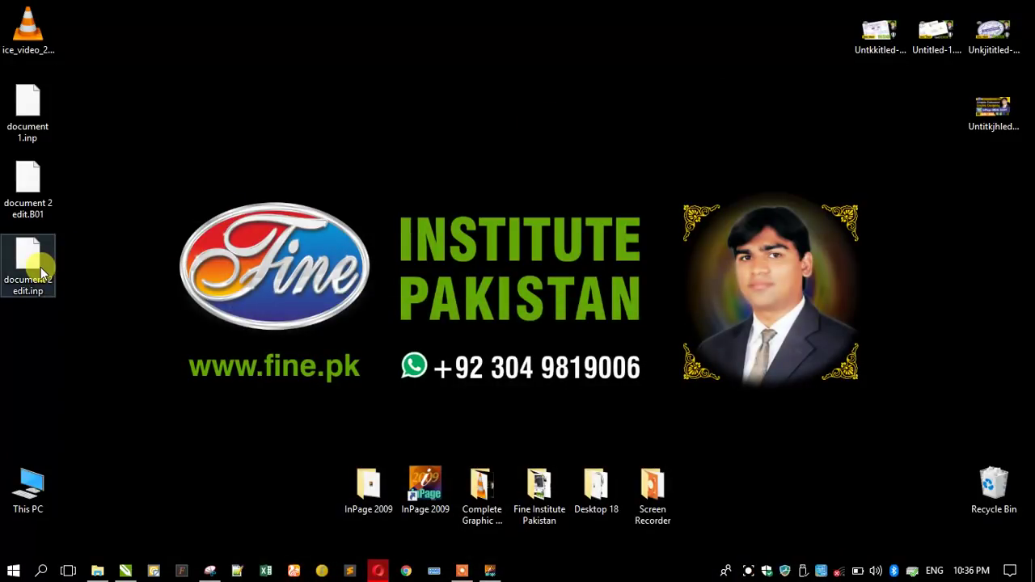
Compare the files document 2 edit.B01 and document 2 edit.inp on the desktop.
{"action": "left_click", "coordinate": [30, 180]}
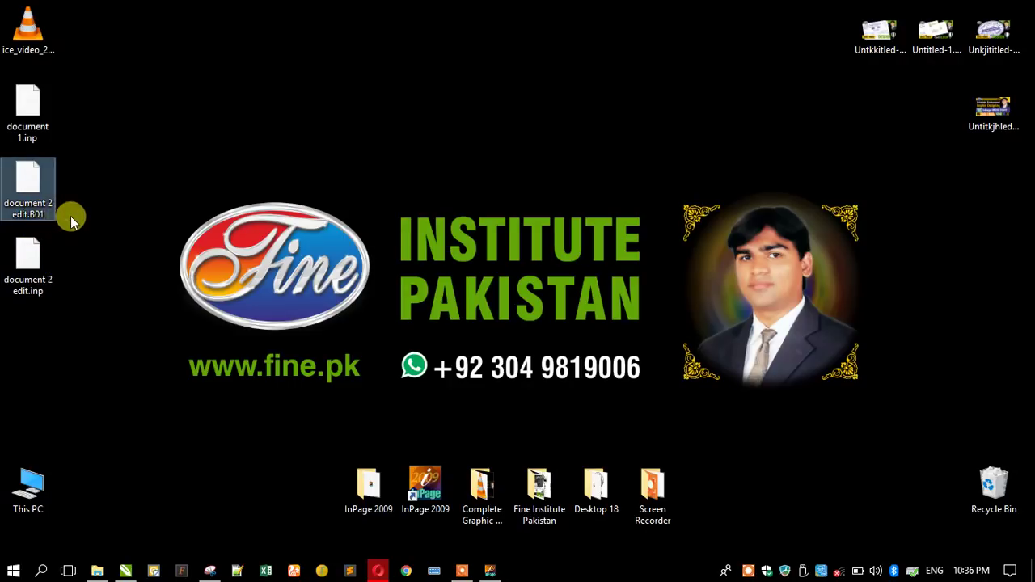
{"action": "left_click", "coordinate": [45, 260]}
{"action": "left_click", "coordinate": [99, 267]}
{"action": "left_click", "coordinate": [44, 225]}
{"action": "left_click", "coordinate": [39, 267]}
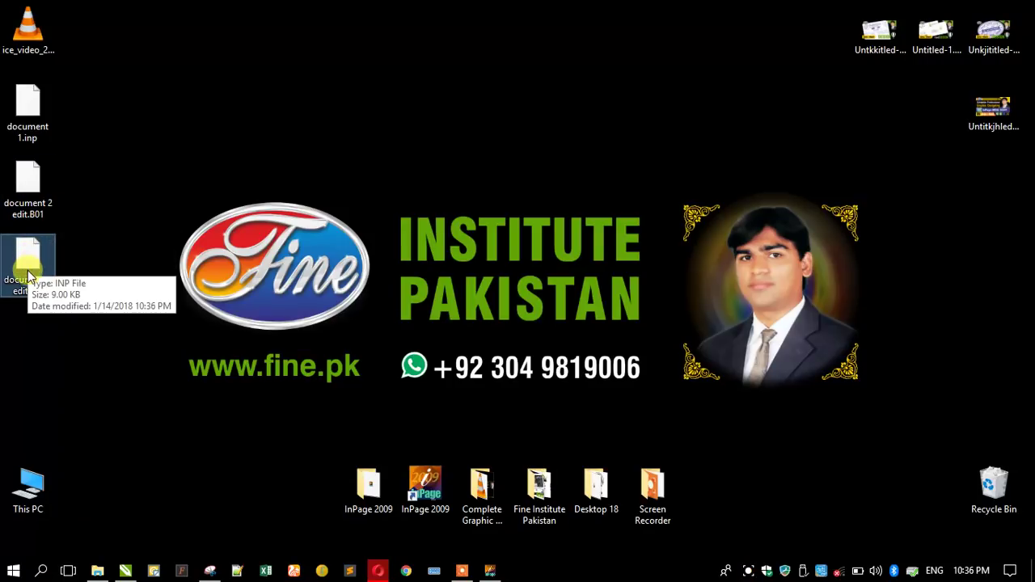
{"action": "left_click", "coordinate": [28, 204]}
{"action": "left_click", "coordinate": [151, 185]}
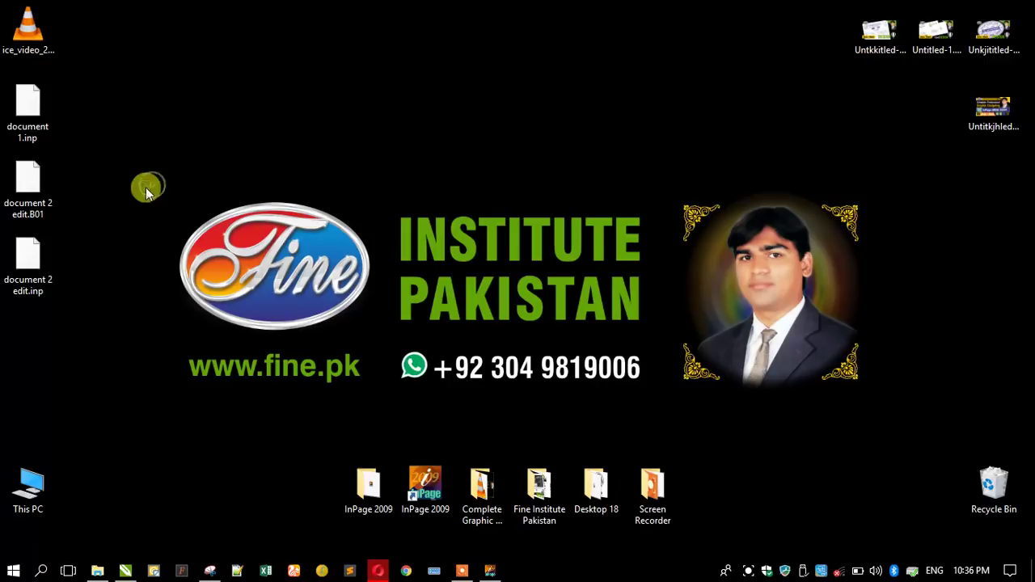
Move the backup file document 2 edit.B01 from the desktop to the Recycle Bin.
{"action": "left_click", "coordinate": [38, 182]}
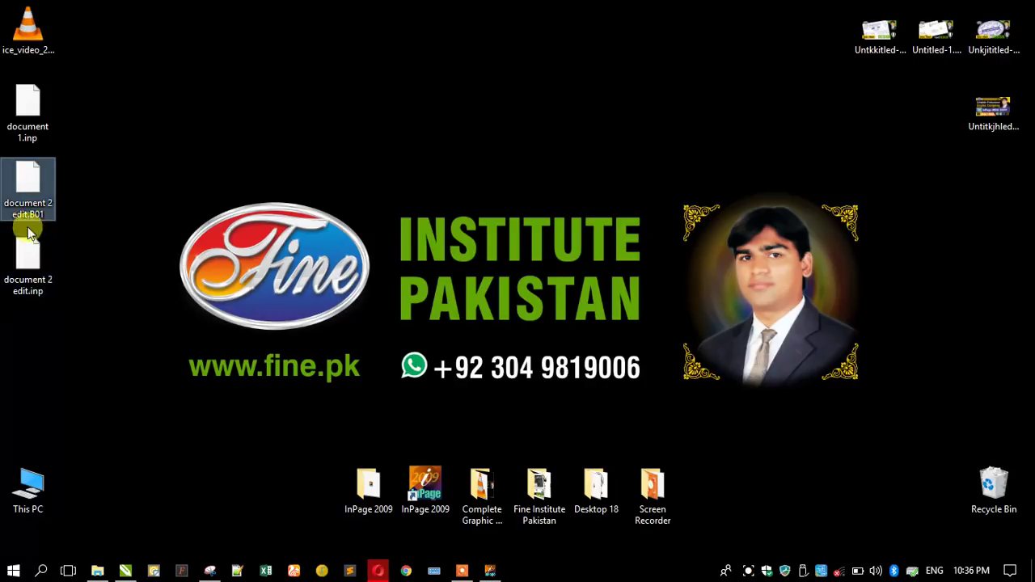
{"action": "mouse_move", "coordinate": [378, 568]}
{"action": "left_click_drag", "start_coordinate": [28, 185], "coordinate": [990, 486]}
Switch to InPage and open document 2 edit.inp from the desktop folder.
{"action": "double_click", "coordinate": [427, 485]}
{"action": "left_click", "coordinate": [12, 24]}
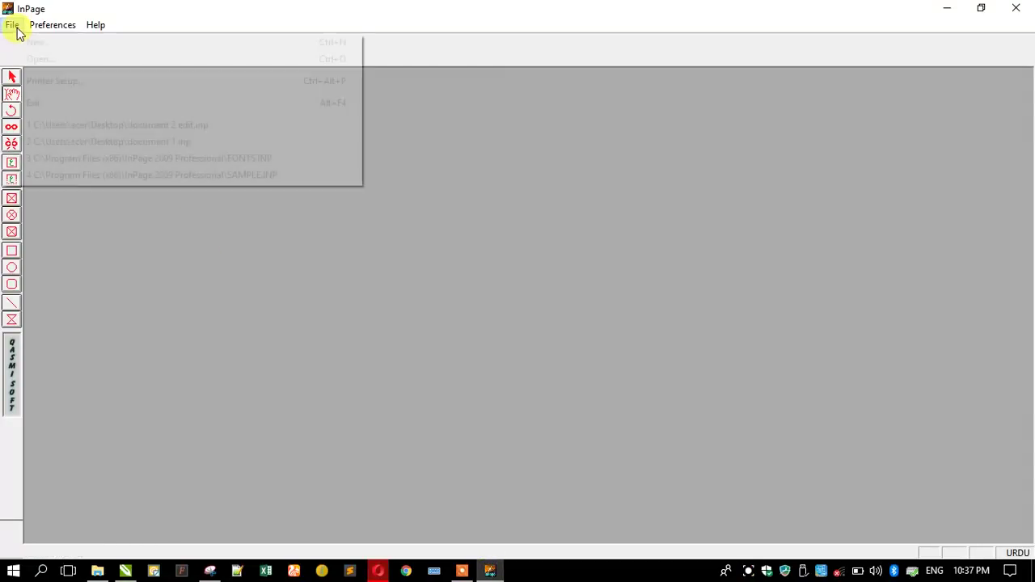
{"action": "left_click", "coordinate": [36, 58]}
{"action": "scroll", "coordinate": [510, 308], "scroll_direction": "down", "scroll_amount": 5}
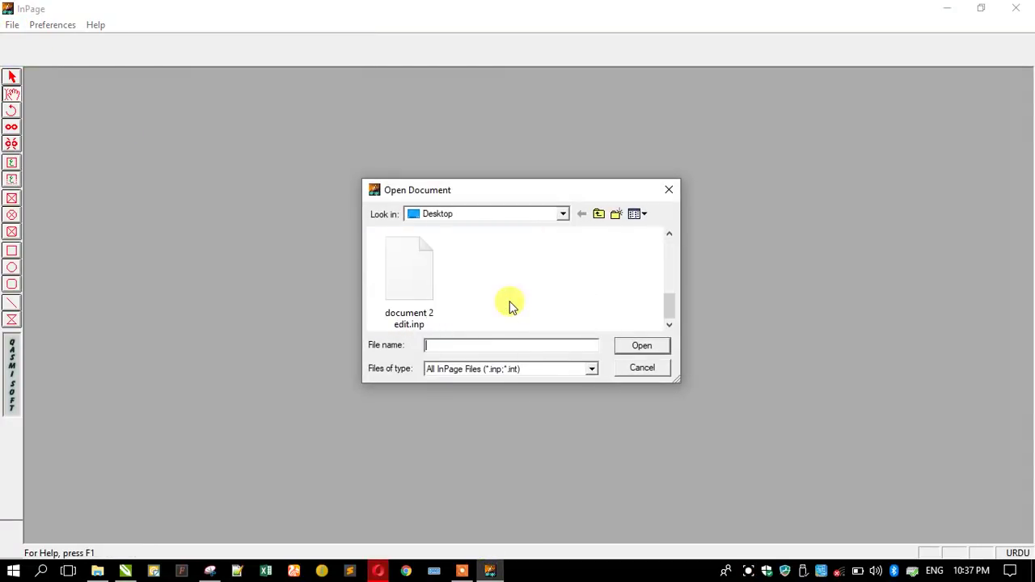
{"action": "double_click", "coordinate": [405, 299]}
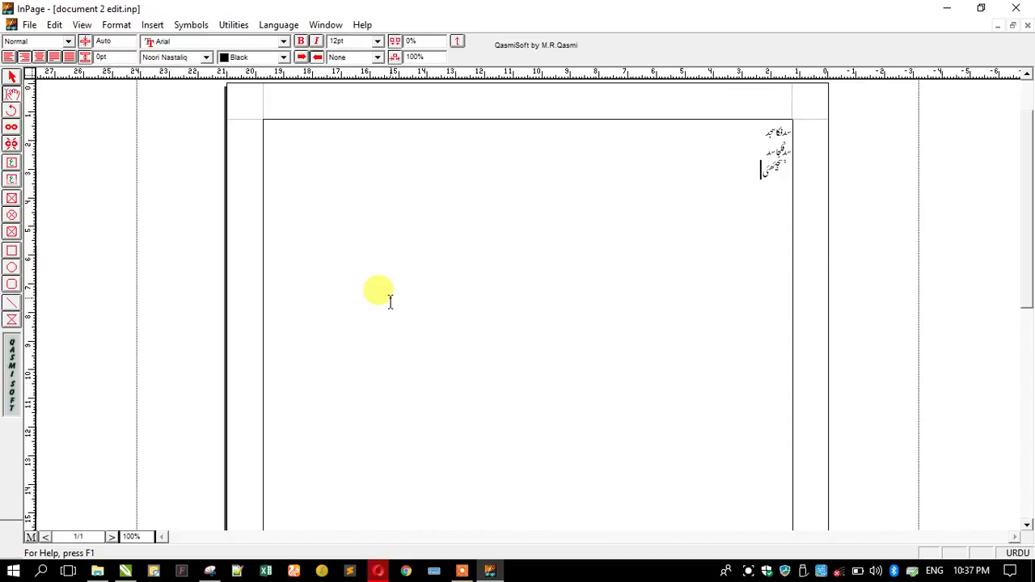
{"action": "left_click", "coordinate": [947, 8]}
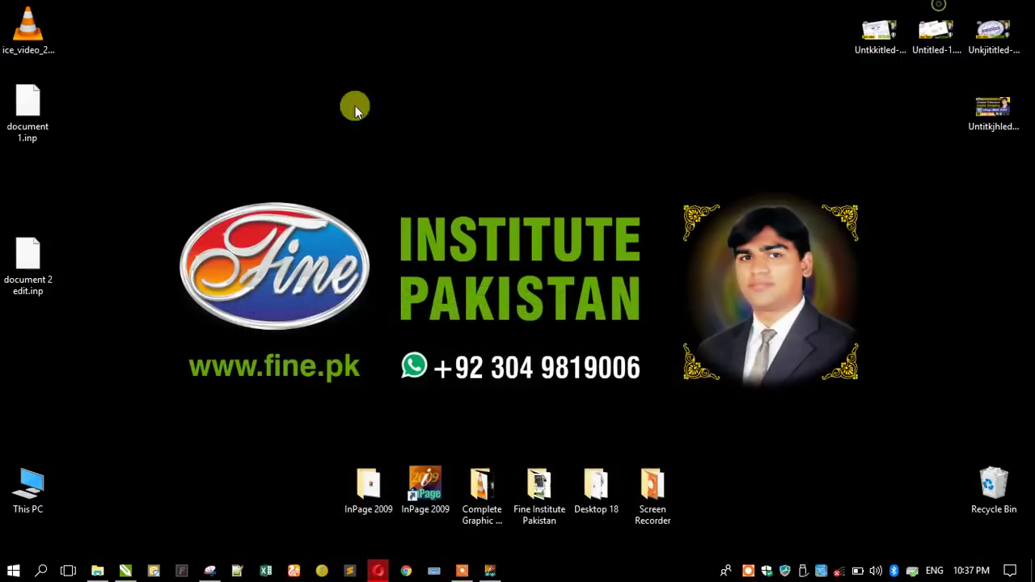
{"action": "left_click", "coordinate": [494, 570]}
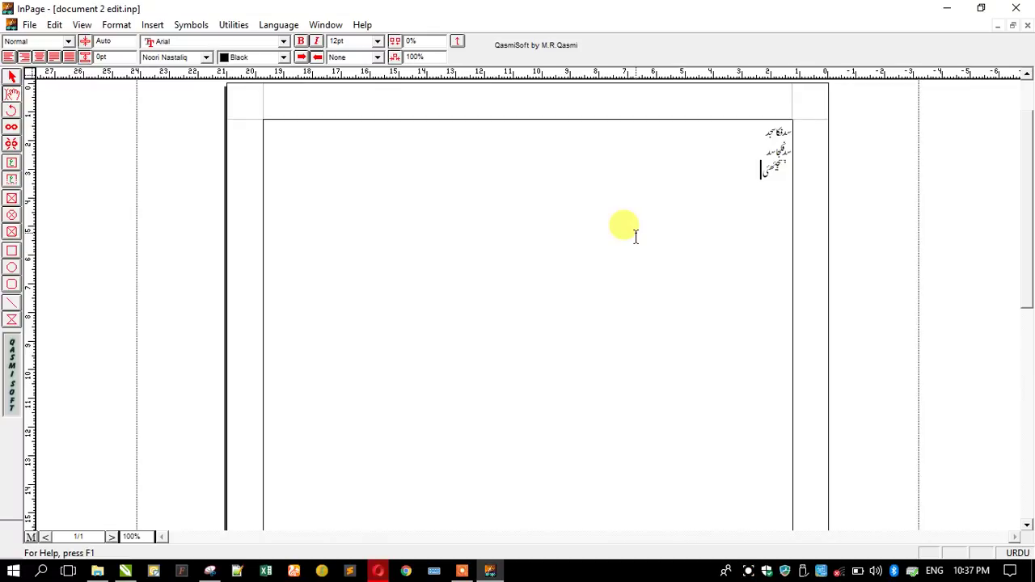
Collect the document for output to the desktop under the file name document 2 kedit.inp.
{"action": "left_click", "coordinate": [31, 25]}
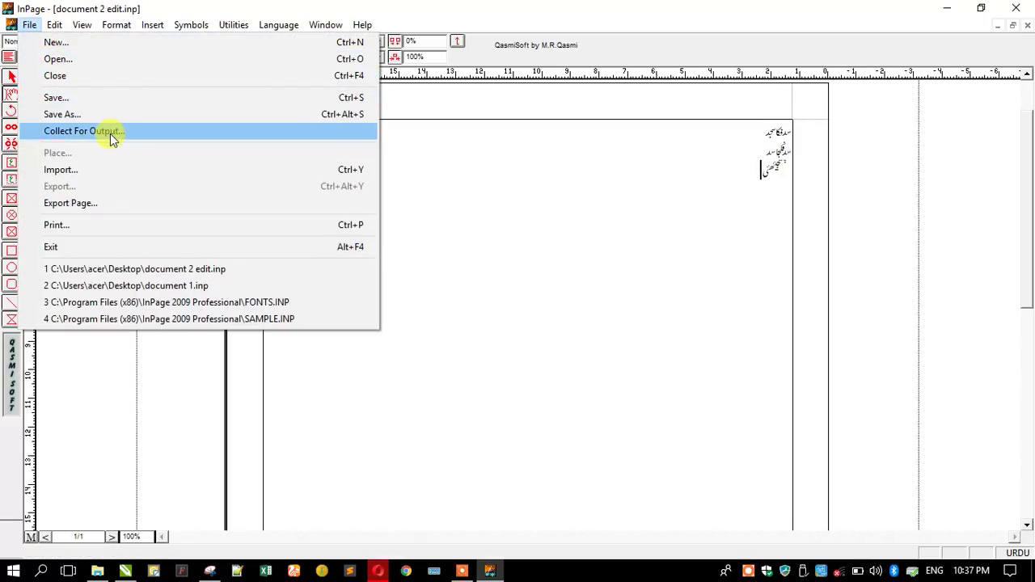
{"action": "left_click", "coordinate": [110, 134]}
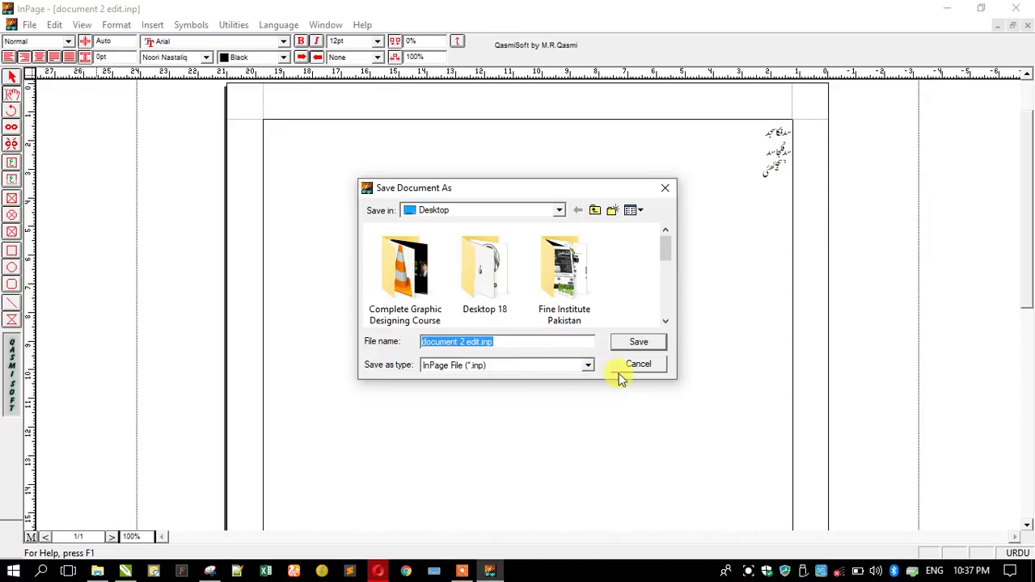
{"action": "left_click", "coordinate": [464, 341]}
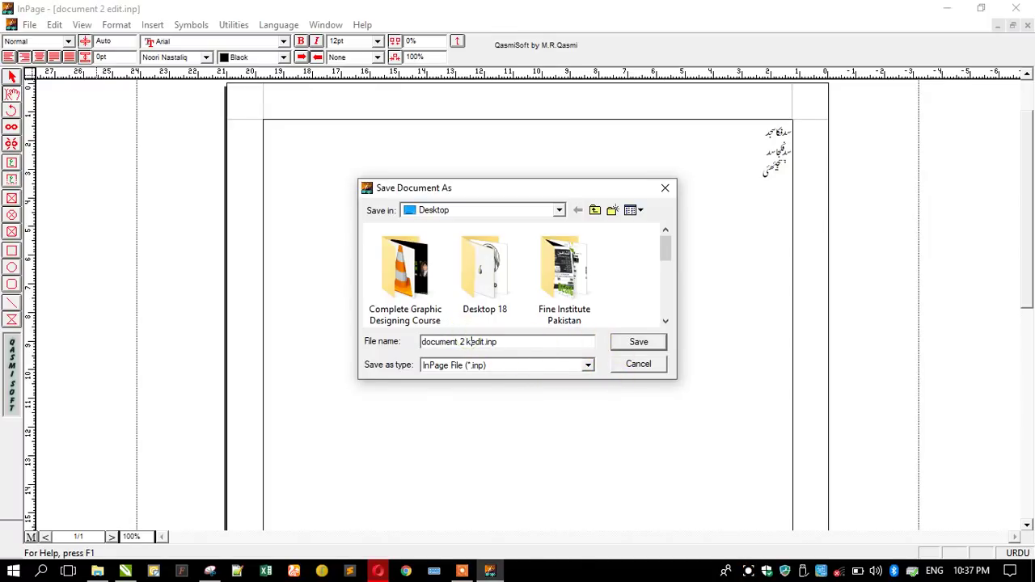
{"action": "left_click", "coordinate": [622, 344]}
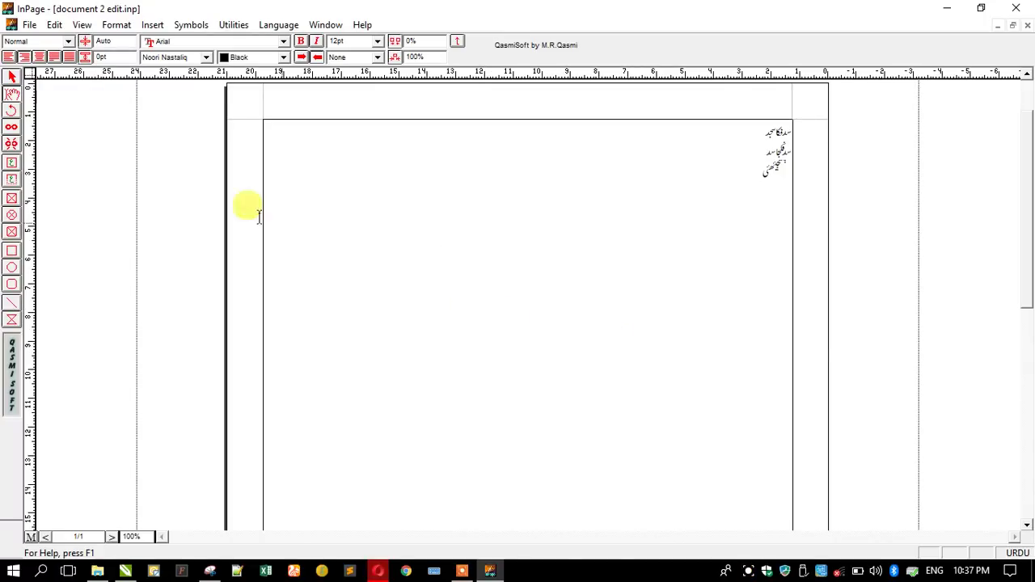
Select the three lines of Urdu text and check whether the Place and Export commands are available.
{"action": "left_click", "coordinate": [29, 24]}
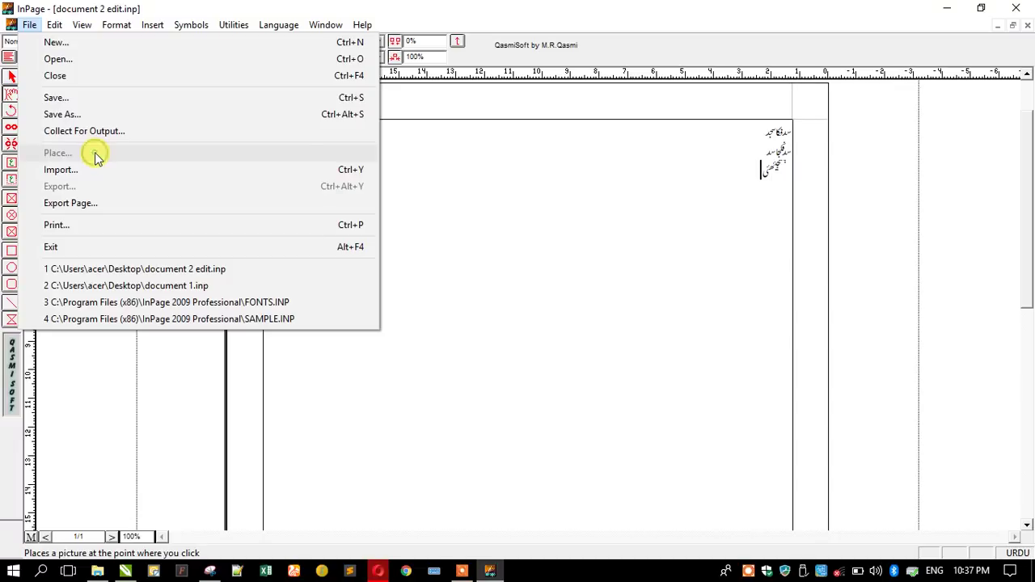
{"action": "left_click", "coordinate": [452, 191]}
{"action": "left_click_drag", "start_coordinate": [647, 173], "coordinate": [820, 132]}
{"action": "left_click", "coordinate": [29, 25]}
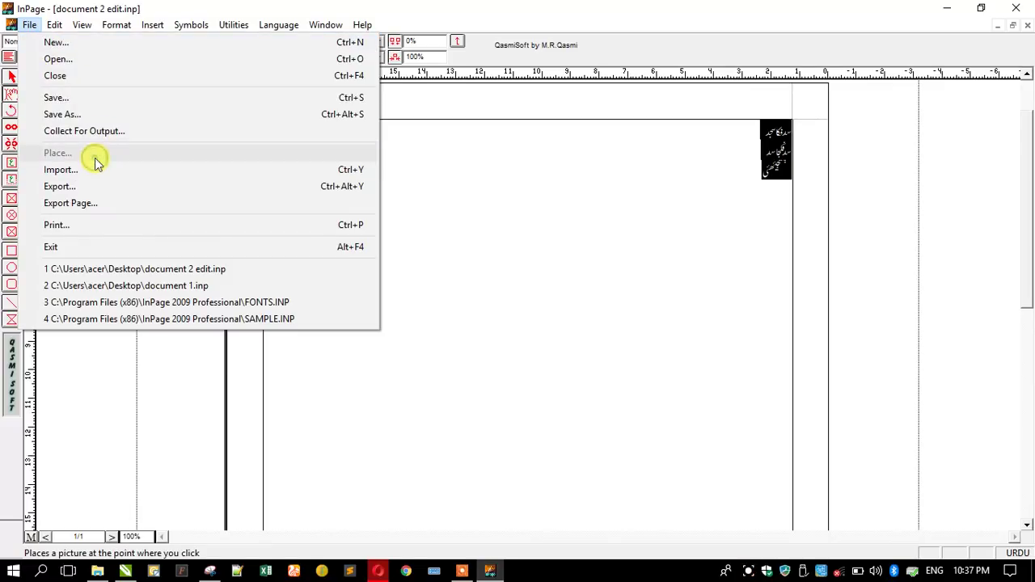
{"action": "left_click", "coordinate": [555, 201]}
Activate the selection tool, start placing a picture and examine the supported picture file types.
{"action": "left_click", "coordinate": [11, 77]}
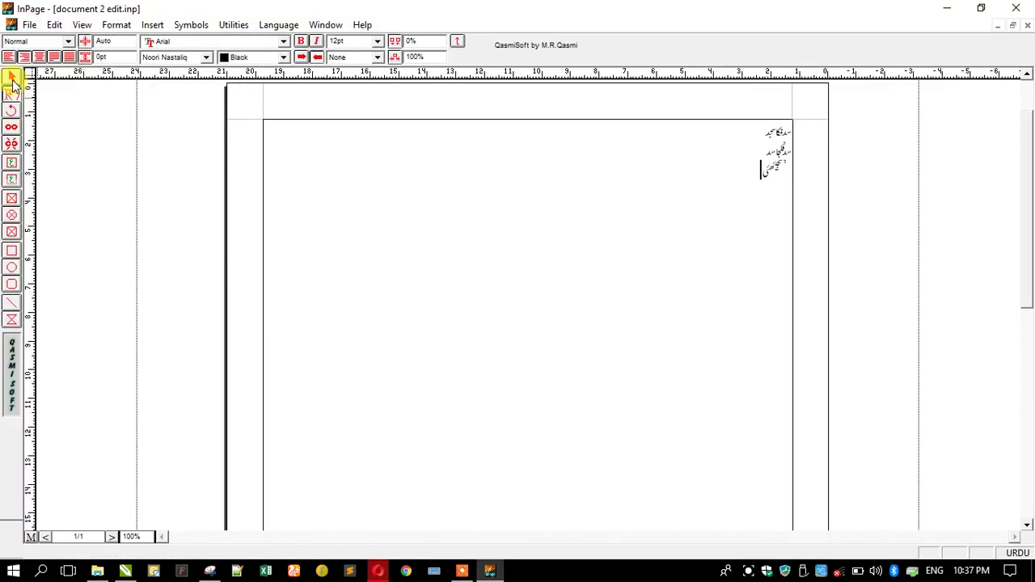
{"action": "left_click", "coordinate": [29, 24]}
{"action": "left_click", "coordinate": [58, 152]}
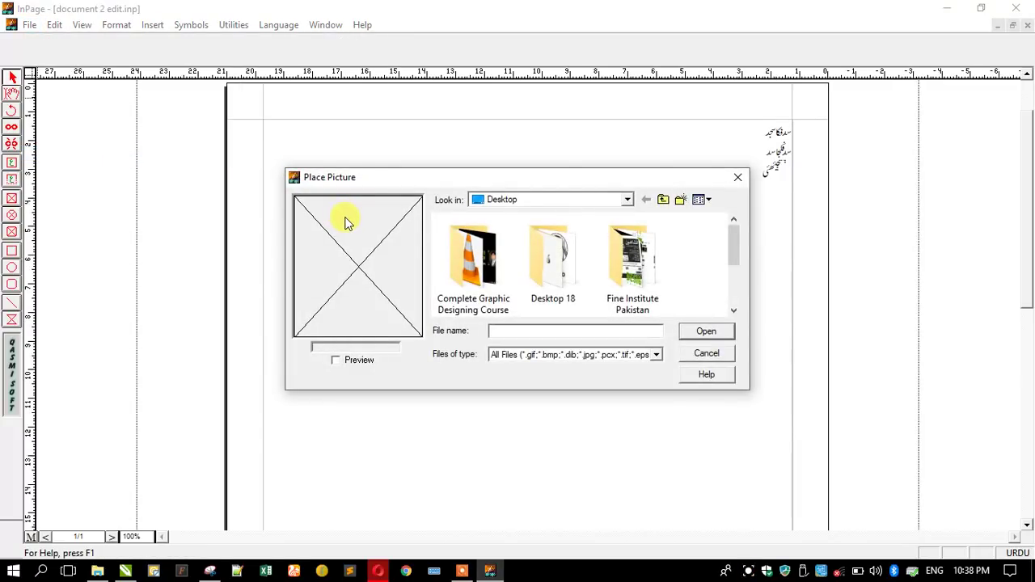
{"action": "scroll", "coordinate": [537, 310], "scroll_direction": "down", "scroll_amount": 1}
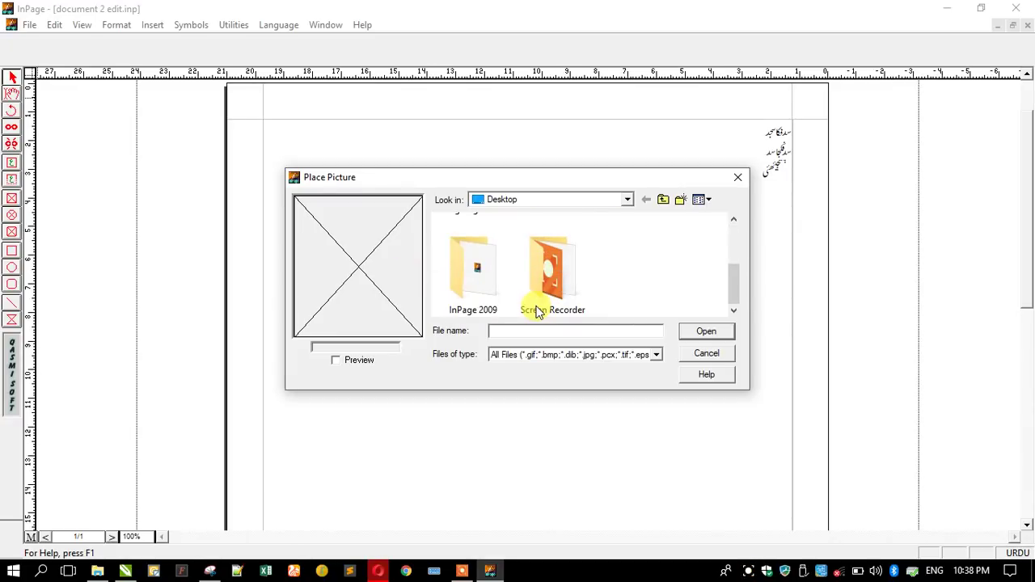
{"action": "mouse_move", "coordinate": [734, 287]}
{"action": "left_mouse_down"}
{"action": "mouse_move", "coordinate": [744, 231]}
{"action": "mouse_move", "coordinate": [738, 292]}
{"action": "left_mouse_up"}
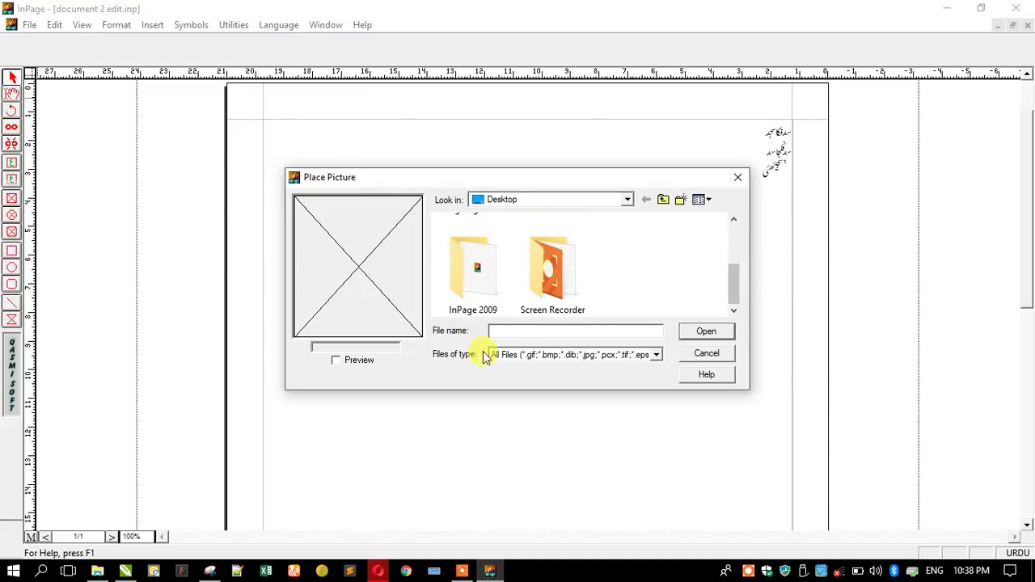
{"action": "left_click", "coordinate": [524, 354]}
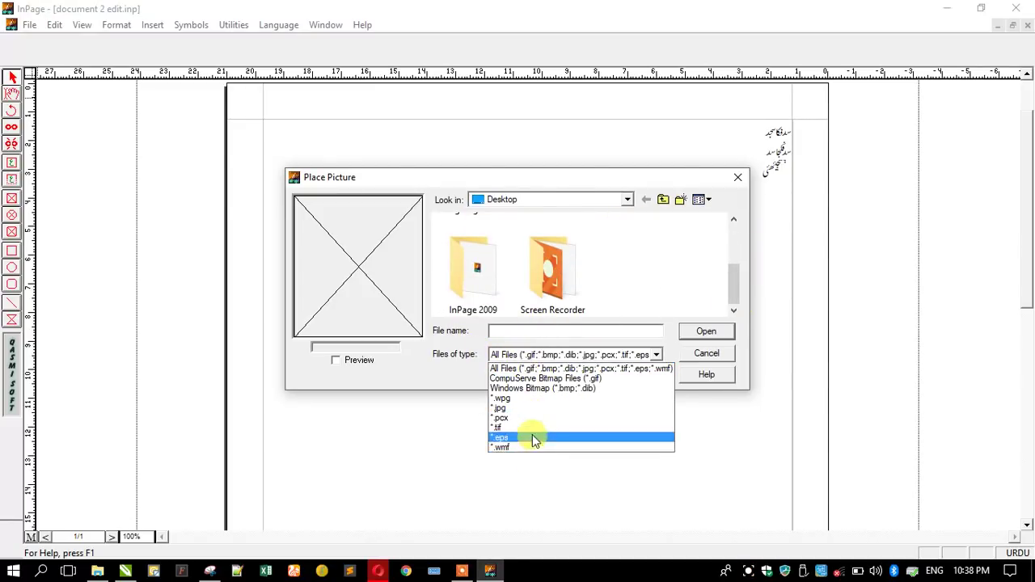
{"action": "left_click", "coordinate": [746, 570]}
{"action": "left_click", "coordinate": [536, 542]}
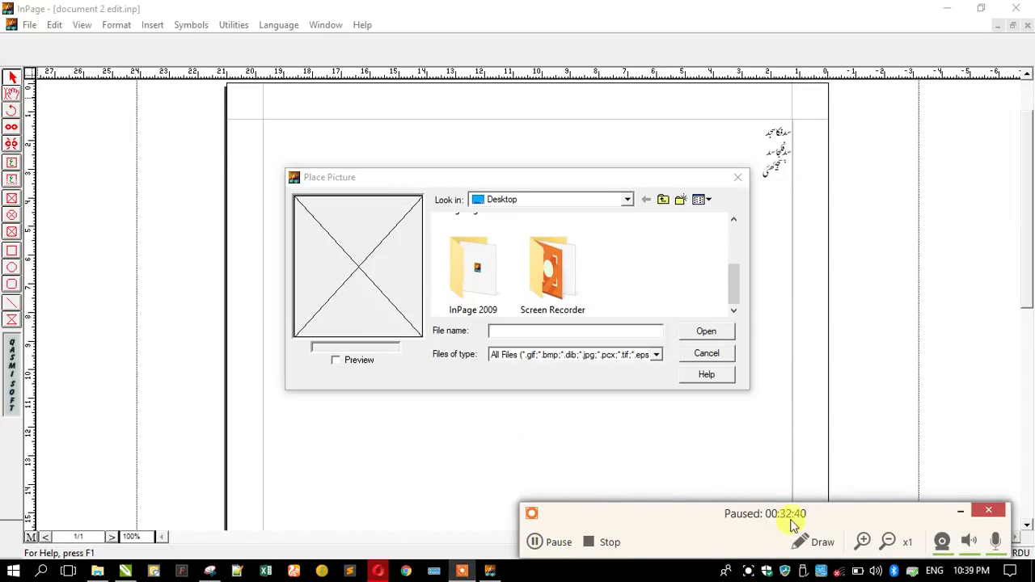
{"action": "left_click", "coordinate": [989, 511]}
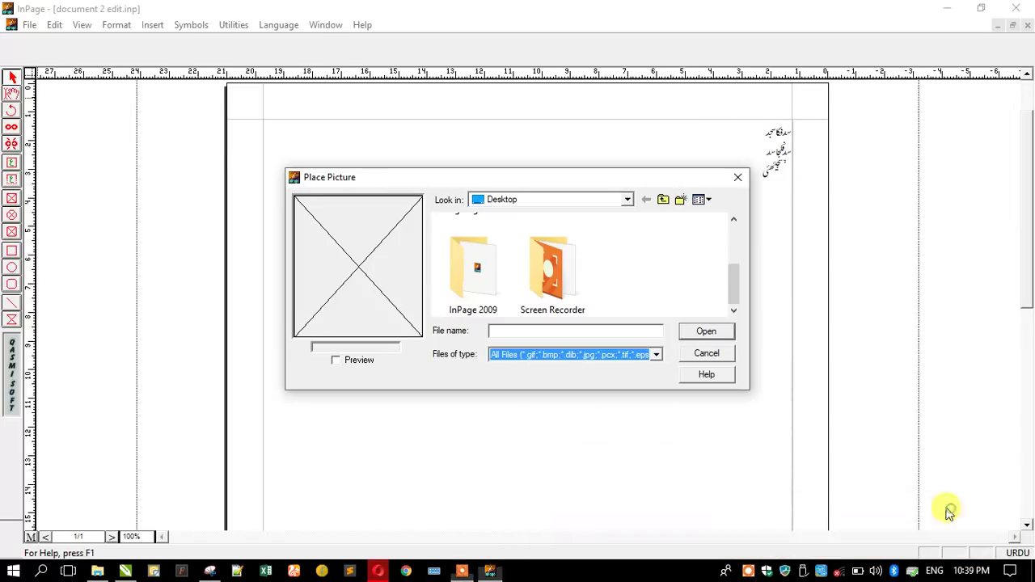
Keep the picture file type at All Files and open the Fine Institute Pakistan folder on the desktop.
{"action": "left_click", "coordinate": [593, 360]}
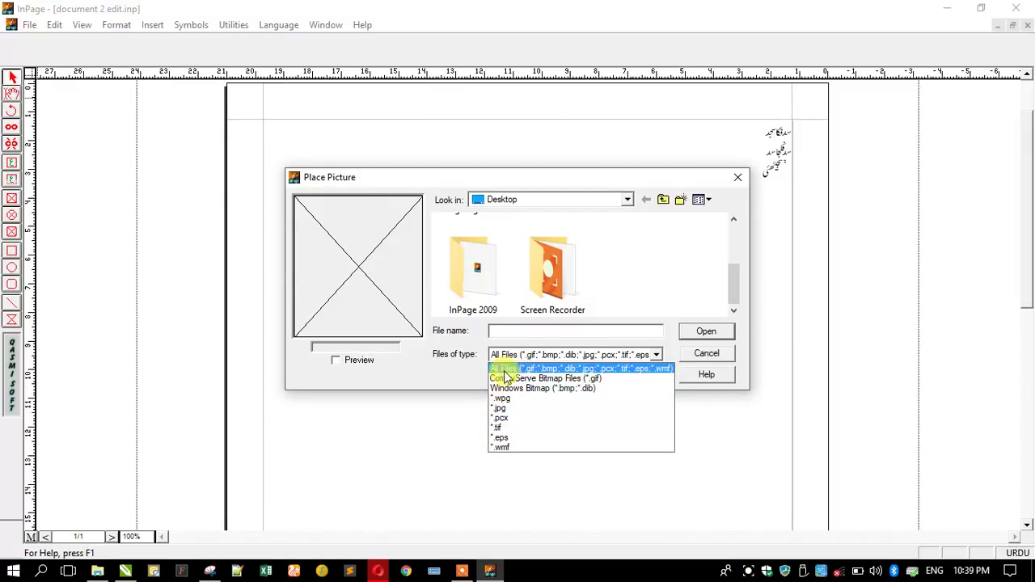
{"action": "left_click", "coordinate": [534, 368]}
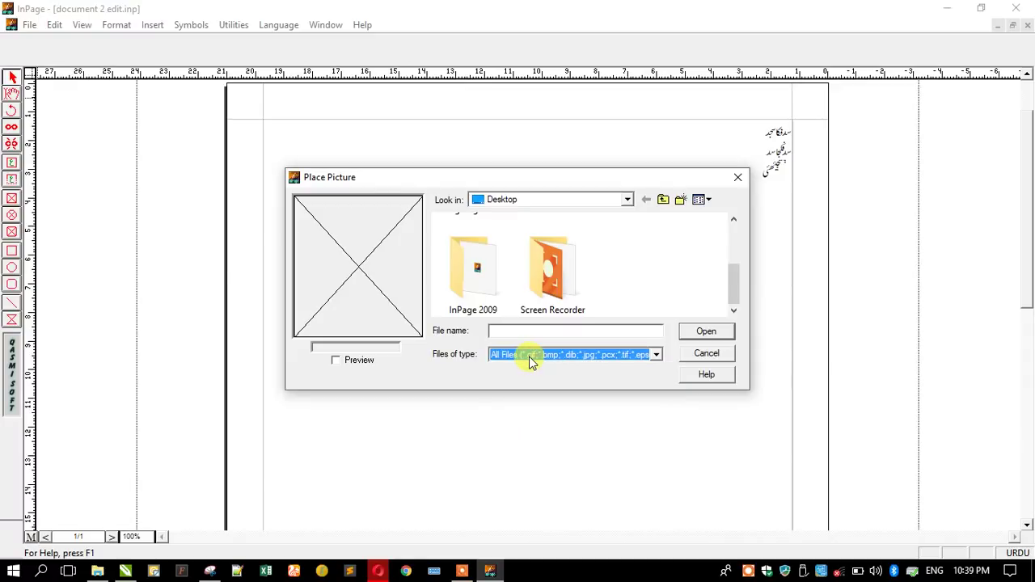
{"action": "scroll", "coordinate": [652, 270], "scroll_direction": "up", "scroll_amount": 3}
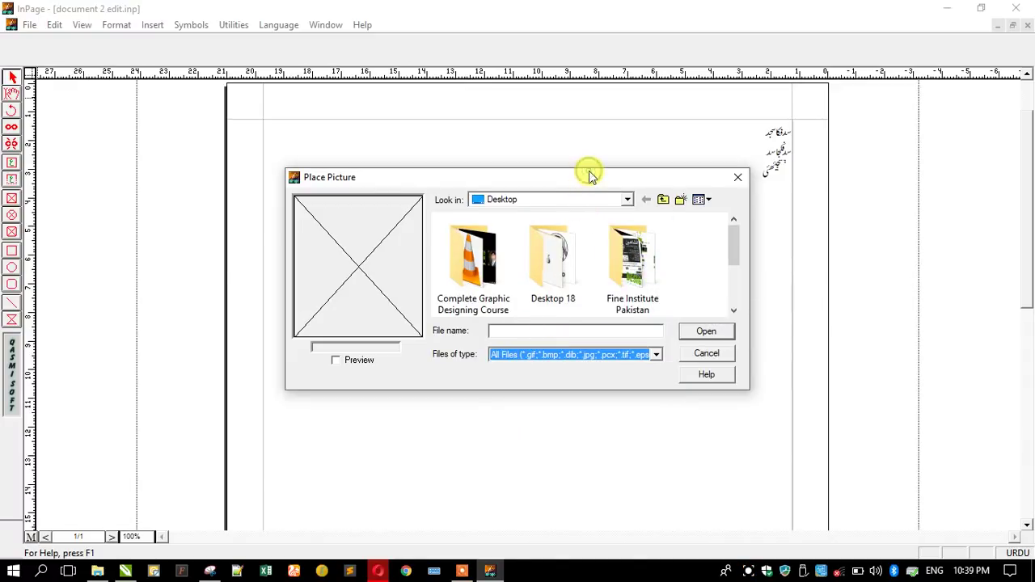
{"action": "double_click", "coordinate": [633, 257]}
{"action": "scroll", "coordinate": [564, 281], "scroll_direction": "down", "scroll_amount": 1}
{"action": "scroll", "coordinate": [564, 281], "scroll_direction": "down", "scroll_amount": 2}
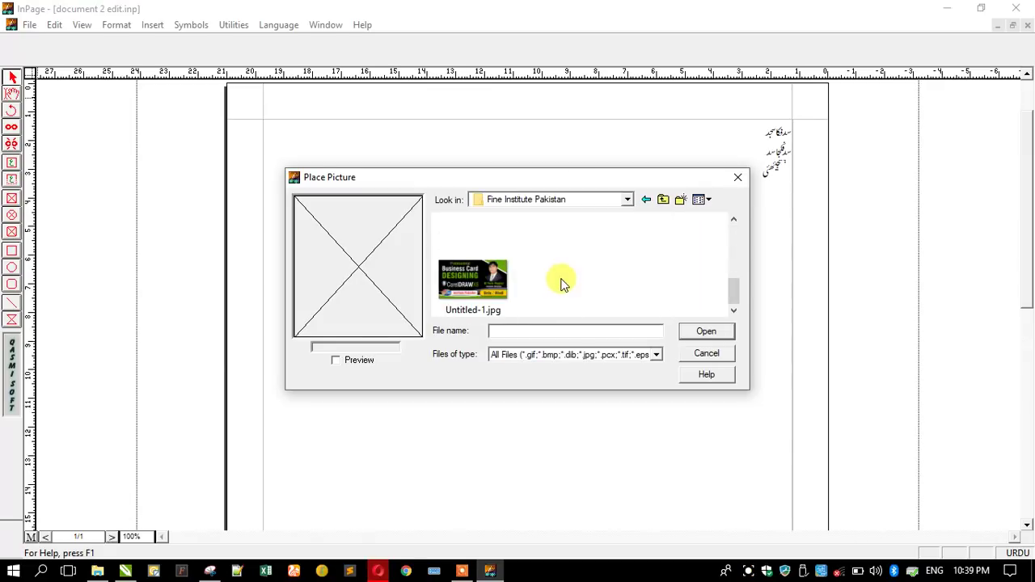
Look through the pictures in the Fine Institute Pakistan folder with the All Files type selected.
{"action": "left_click", "coordinate": [530, 358]}
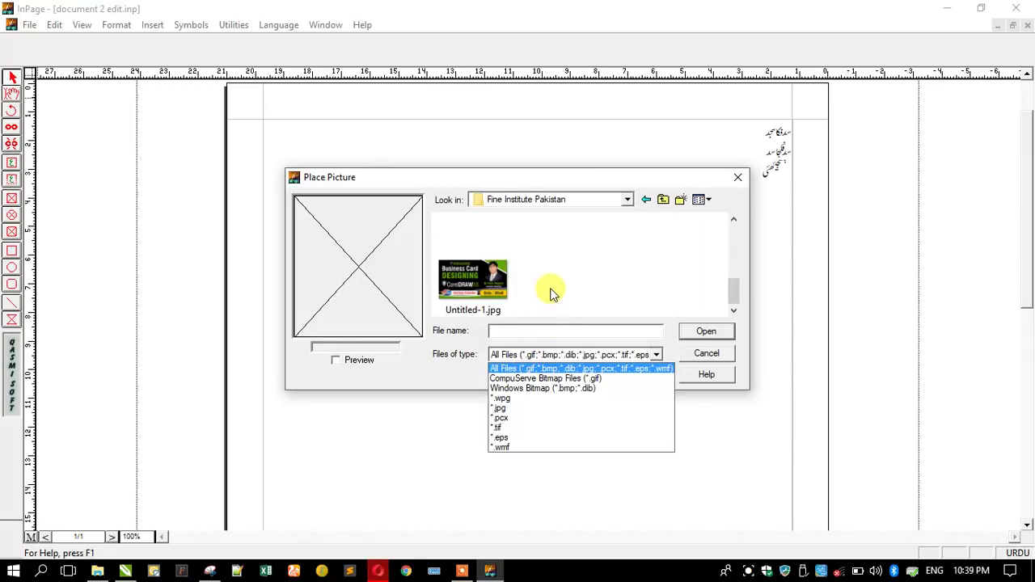
{"action": "left_click", "coordinate": [534, 369]}
{"action": "scroll", "coordinate": [569, 275], "scroll_direction": "up", "scroll_amount": 1}
{"action": "scroll", "coordinate": [569, 275], "scroll_direction": "up", "scroll_amount": 1}
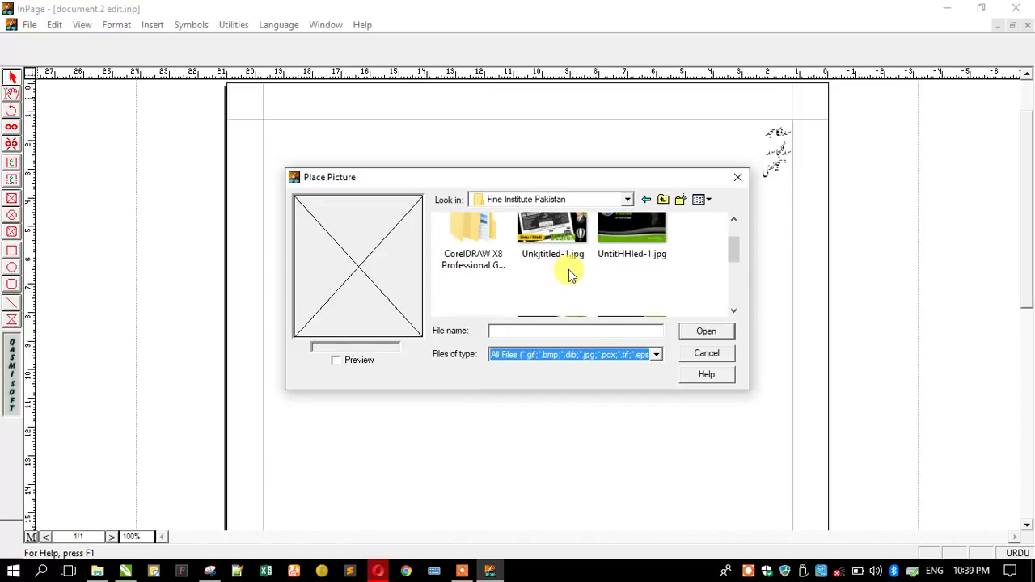
{"action": "scroll", "coordinate": [569, 275], "scroll_direction": "down", "scroll_amount": 3}
{"action": "scroll", "coordinate": [569, 275], "scroll_direction": "up", "scroll_amount": 2}
{"action": "scroll", "coordinate": [569, 275], "scroll_direction": "up", "scroll_amount": 1}
{"action": "scroll", "coordinate": [601, 275], "scroll_direction": "down", "scroll_amount": 2}
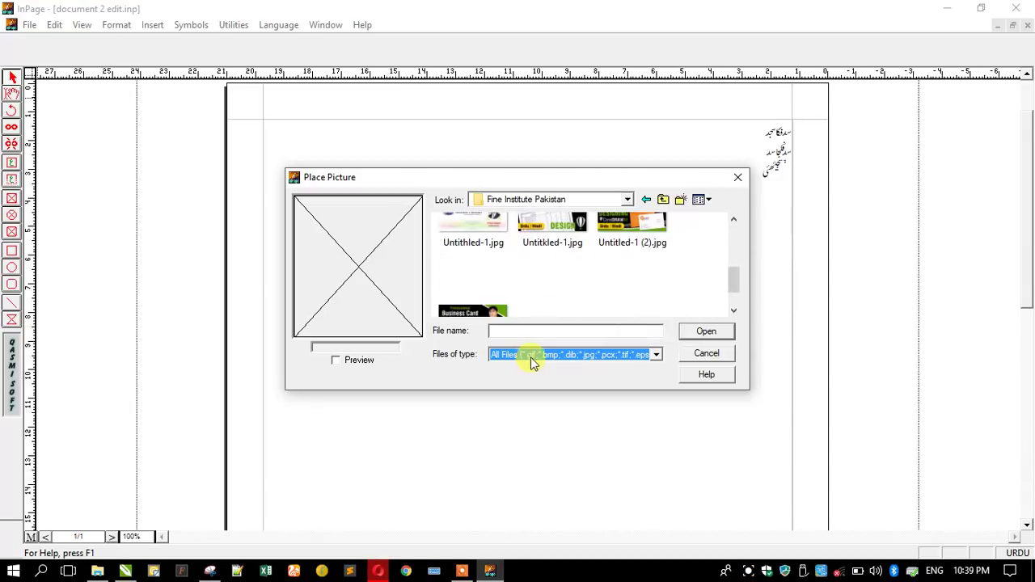
Filter the folder's pictures by CompuServe Bitmap Files (*.gif), and by Windows Bitmap (*.bmp;*.dib).
{"action": "left_click", "coordinate": [533, 362]}
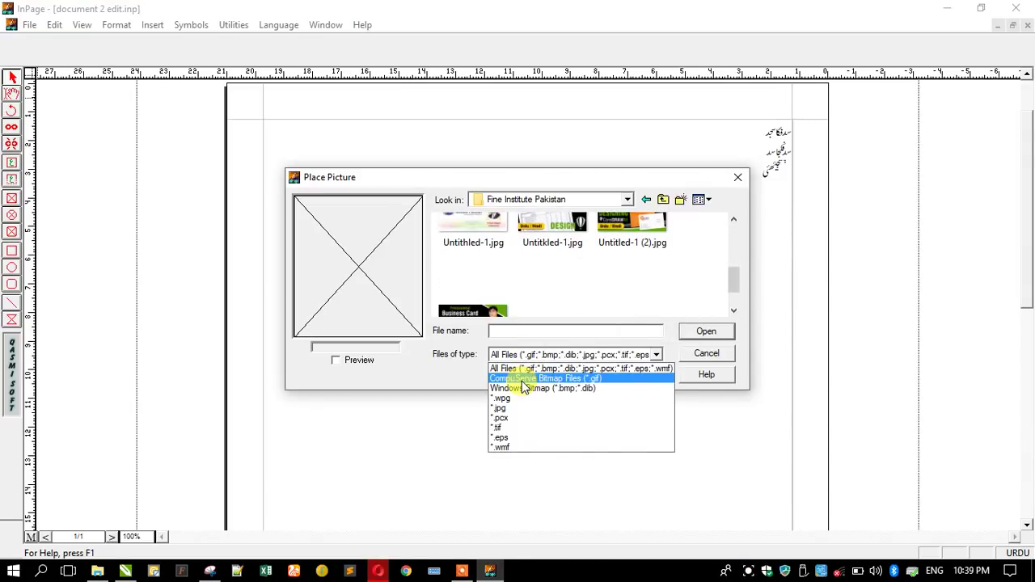
{"action": "left_click", "coordinate": [522, 380]}
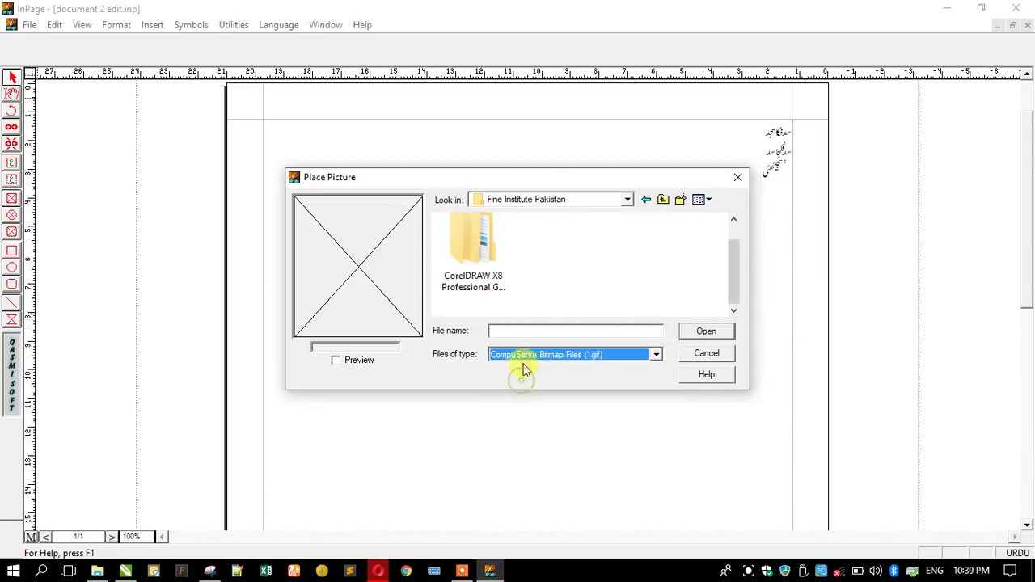
{"action": "left_click", "coordinate": [570, 354]}
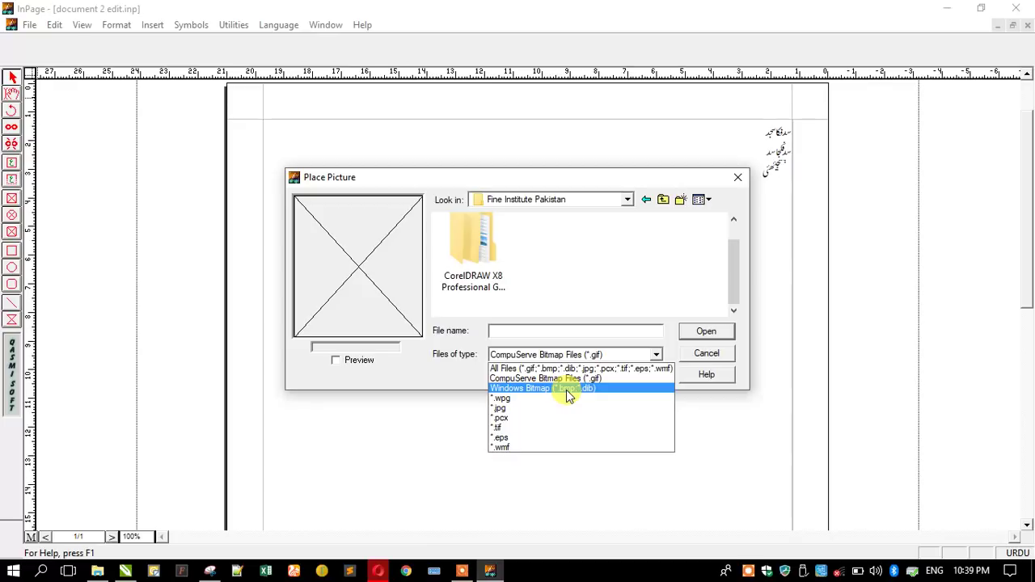
{"action": "left_click", "coordinate": [566, 390]}
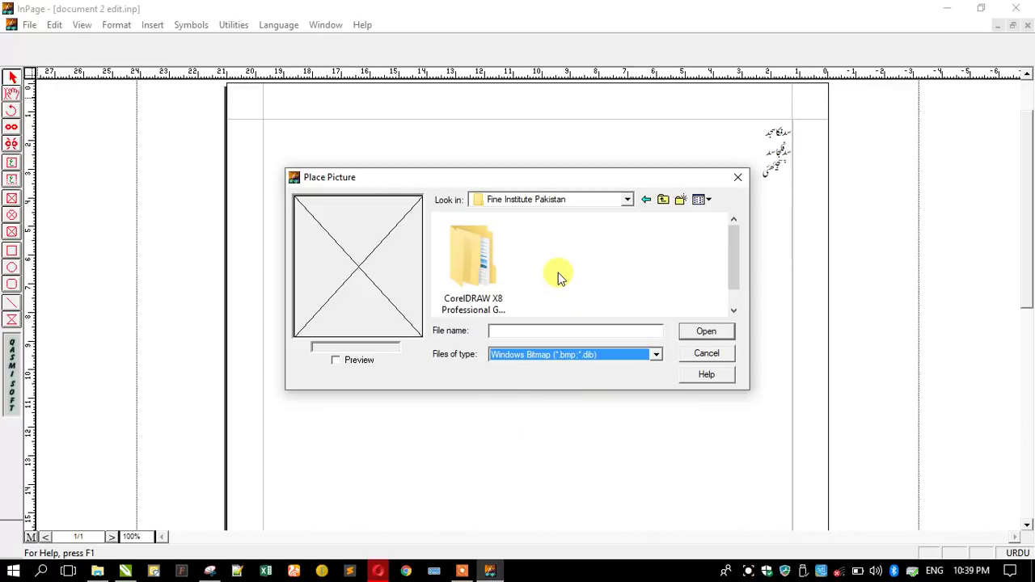
{"action": "left_click", "coordinate": [550, 353]}
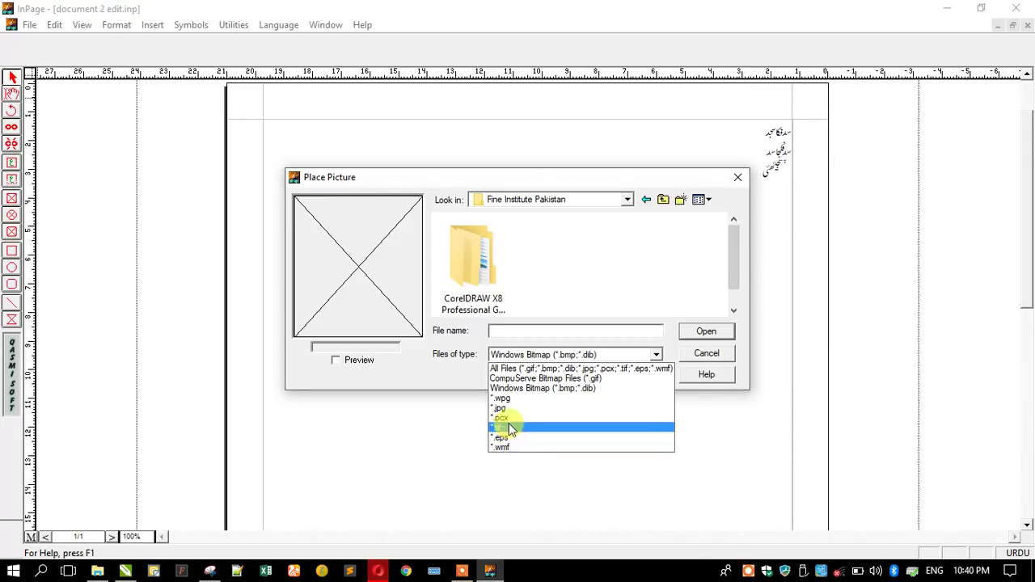
{"action": "left_click", "coordinate": [529, 359]}
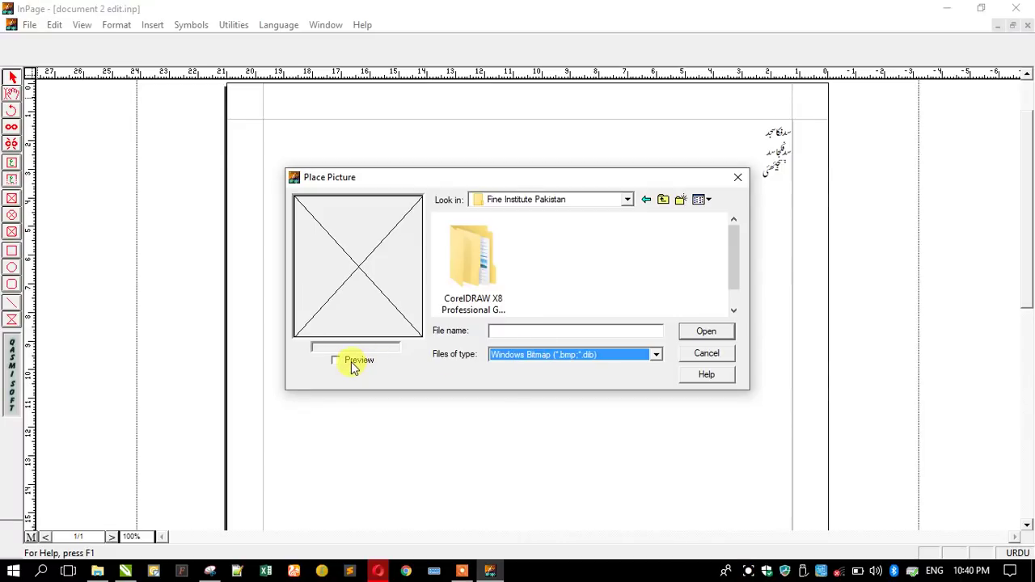
Turn on the preview, set the file type to All Files and place Unkjtitled-1.jpg on the page.
{"action": "left_click", "coordinate": [351, 360]}
{"action": "left_click", "coordinate": [585, 355]}
{"action": "left_click", "coordinate": [560, 368]}
{"action": "left_click", "coordinate": [552, 267]}
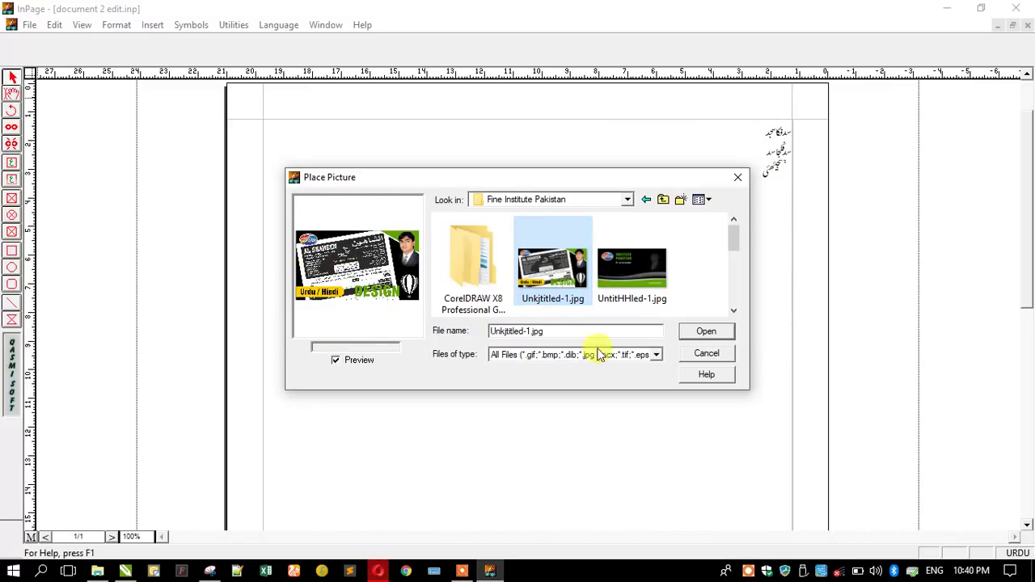
{"action": "left_click", "coordinate": [710, 335]}
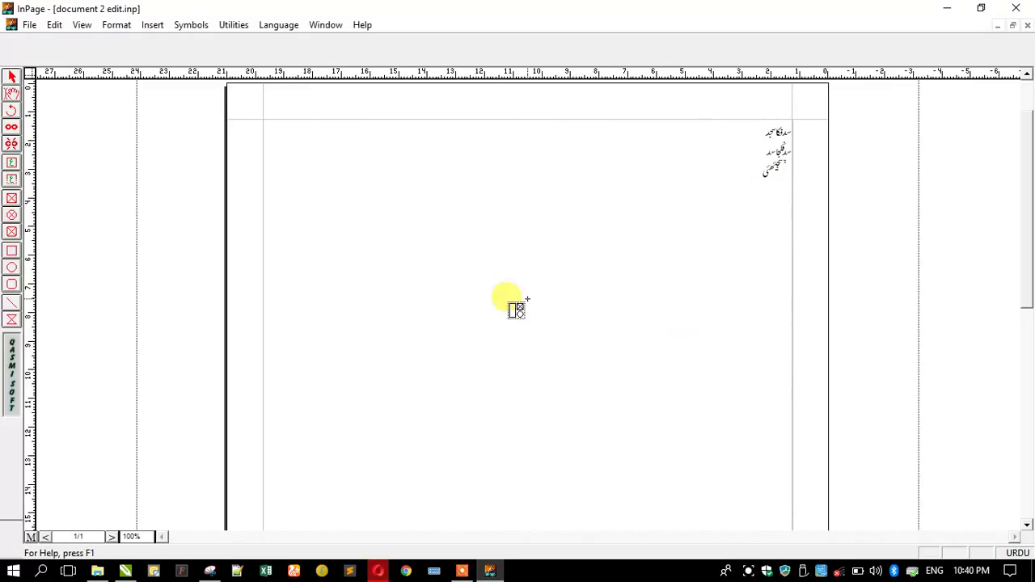
{"action": "left_click", "coordinate": [670, 151]}
{"action": "left_click_drag", "start_coordinate": [130, 383], "coordinate": [299, 361]}
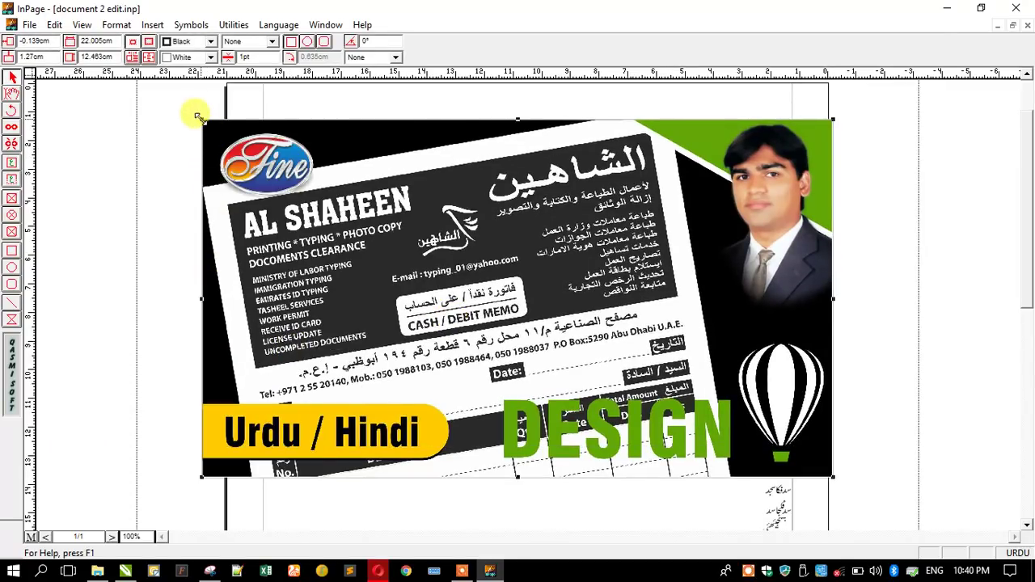
Shrink the picture frame to about 9 cm by 6.4 cm and position it beside the Urdu text near the page's upper edge.
{"action": "left_click_drag", "start_coordinate": [199, 117], "coordinate": [574, 294]}
{"action": "left_click_drag", "start_coordinate": [688, 355], "coordinate": [510, 213]}
{"action": "left_click_drag", "start_coordinate": [661, 222], "coordinate": [707, 161]}
{"action": "left_click", "coordinate": [289, 224]}
Activate the text tool, examine the file types available for importing text, and cancel the import.
{"action": "left_click", "coordinate": [30, 25]}
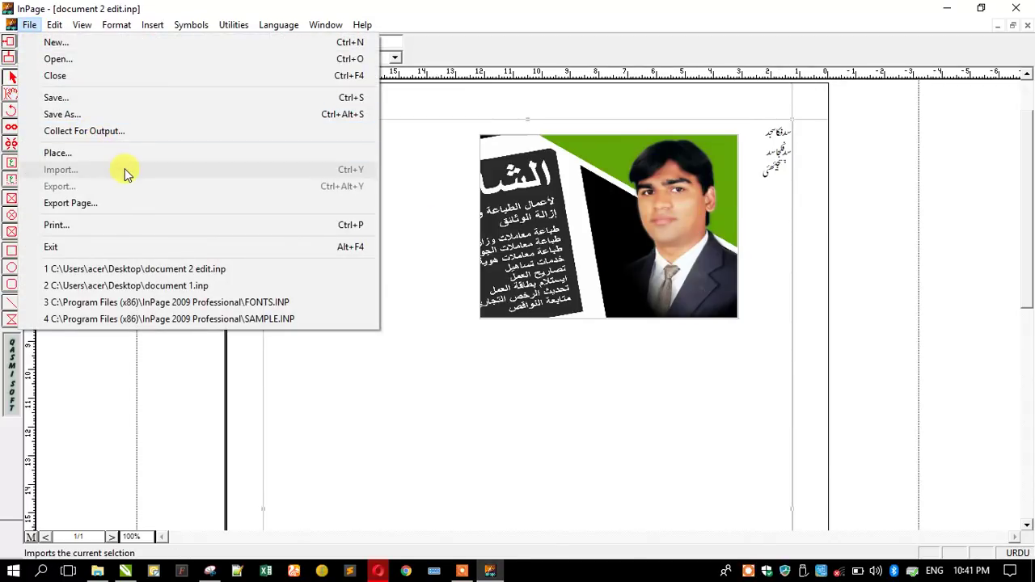
{"action": "left_click", "coordinate": [421, 212]}
{"action": "left_click", "coordinate": [12, 92]}
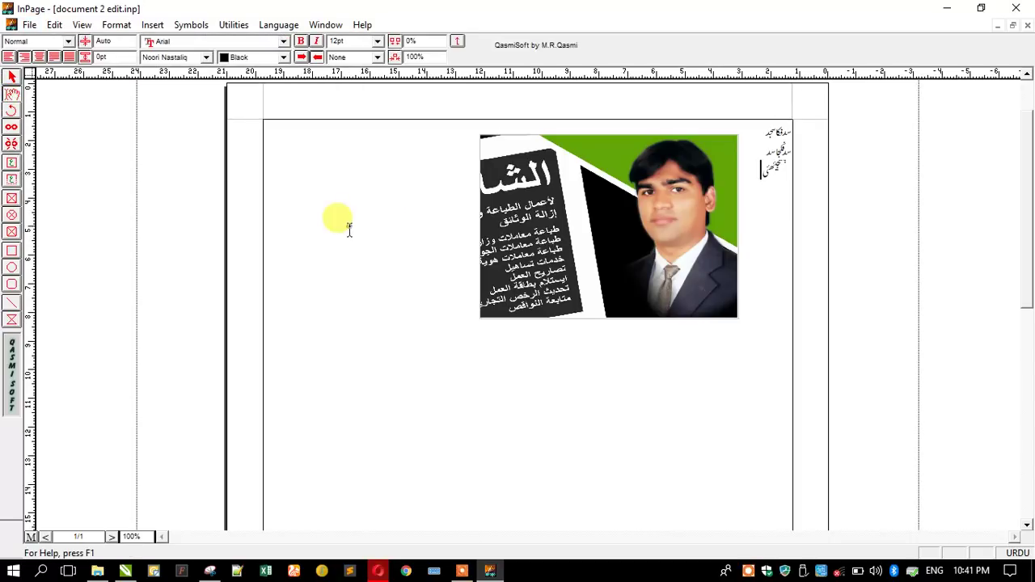
{"action": "left_click", "coordinate": [30, 25]}
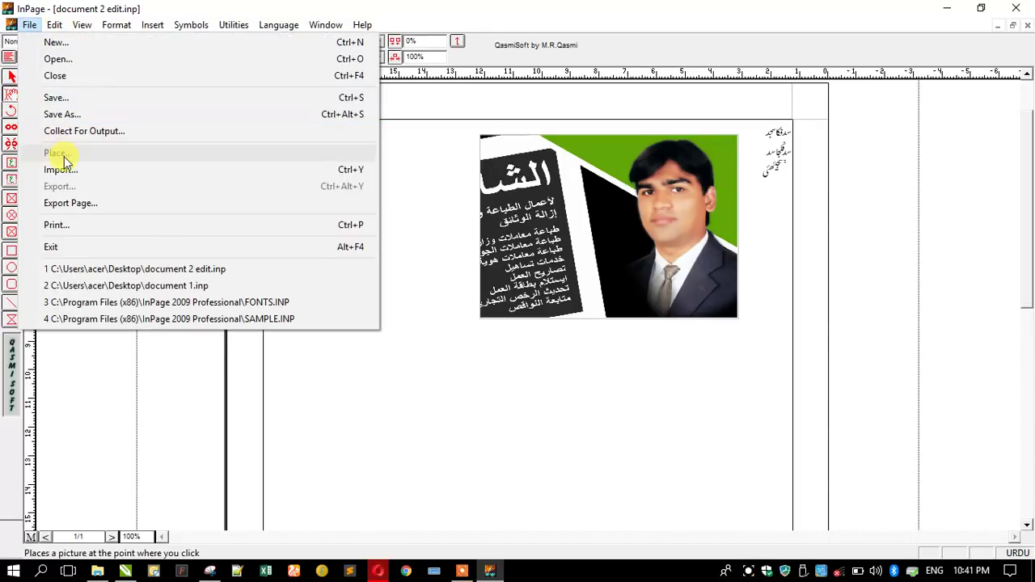
{"action": "left_click", "coordinate": [68, 169]}
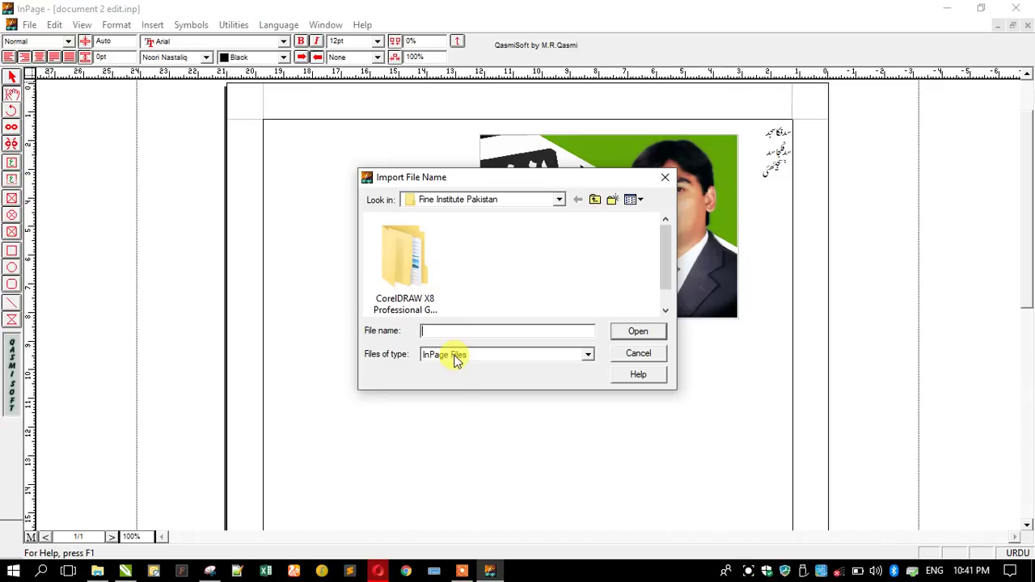
{"action": "left_click", "coordinate": [456, 358]}
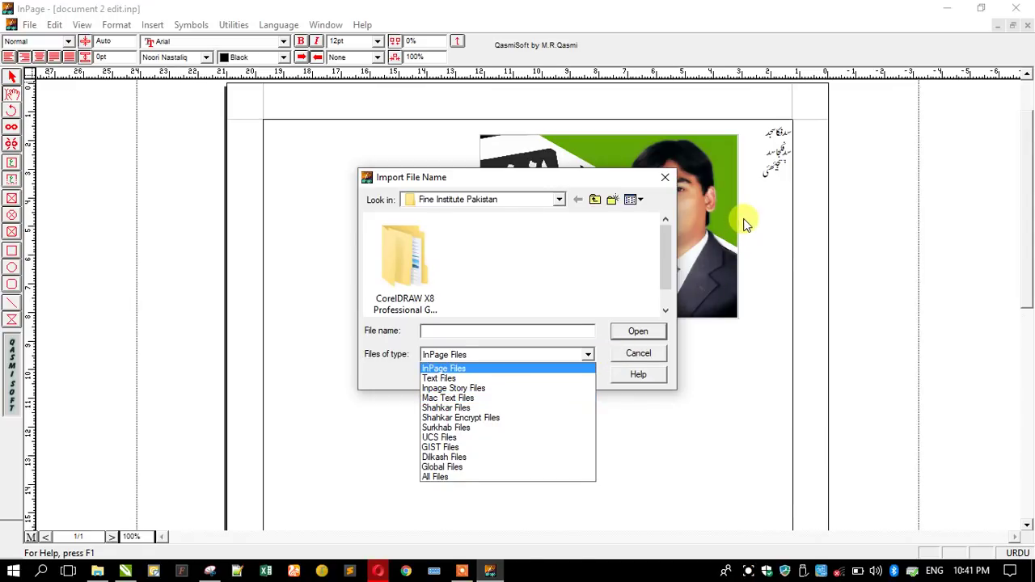
{"action": "left_click", "coordinate": [630, 353]}
{"action": "left_click", "coordinate": [638, 353]}
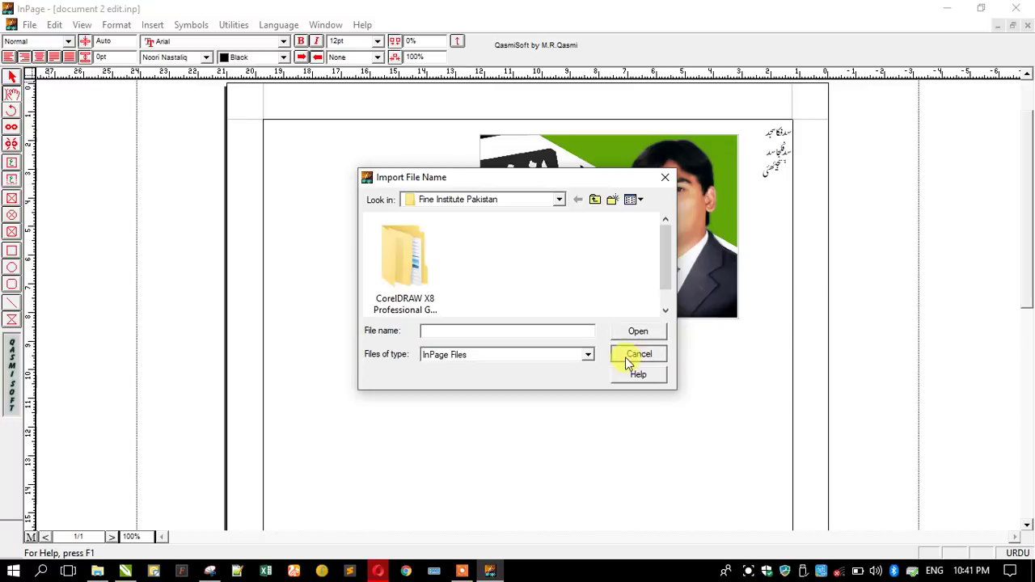
Copy the three Urdu lines beside the picture and create a new text document on the desktop.
{"action": "left_click", "coordinate": [750, 167]}
{"action": "left_click_drag", "start_coordinate": [762, 178], "coordinate": [833, 111]}
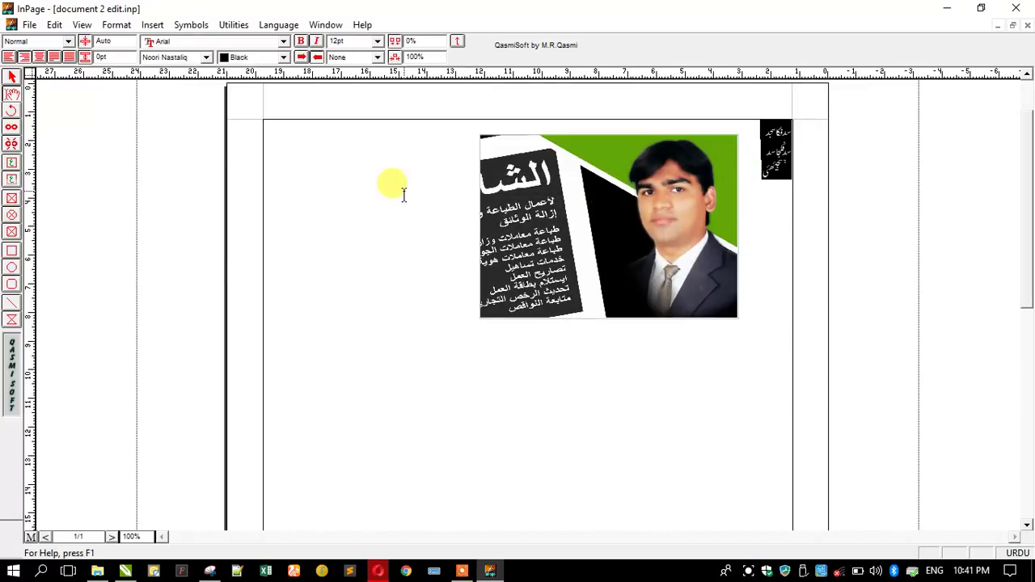
{"action": "left_click", "coordinate": [948, 10]}
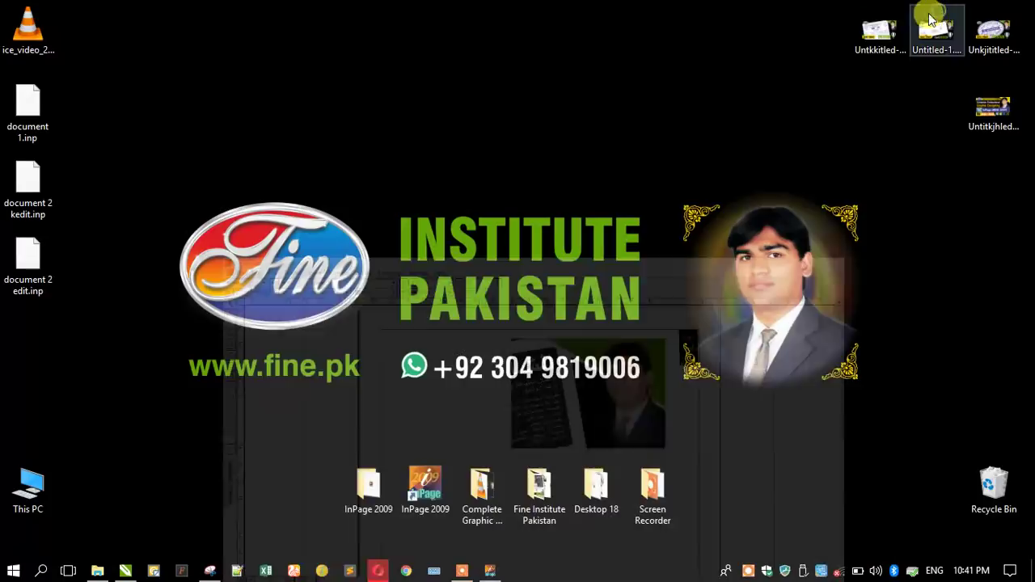
{"action": "right_click", "coordinate": [474, 139]}
{"action": "mouse_move", "coordinate": [648, 299]}
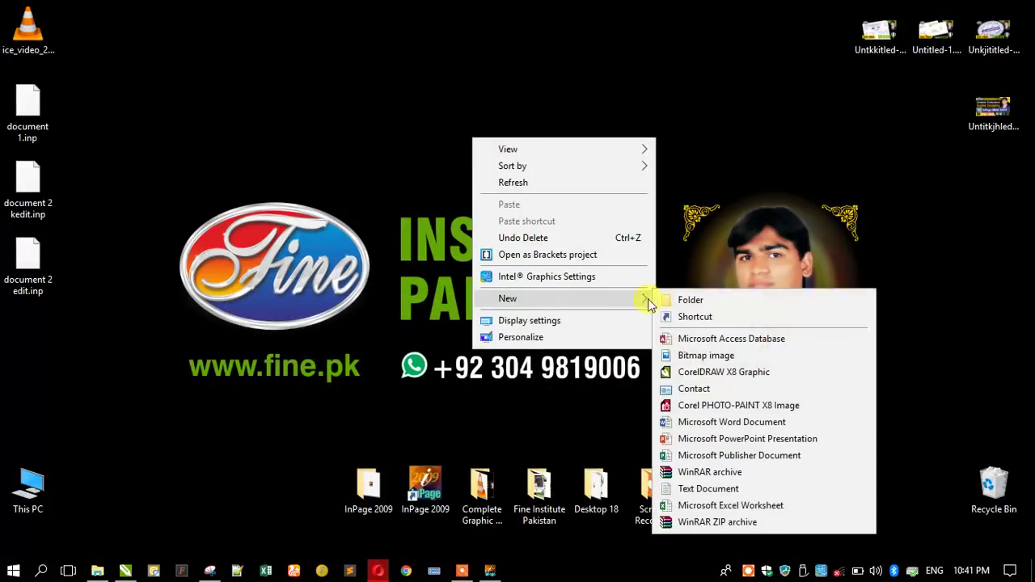
{"action": "left_click", "coordinate": [717, 489]}
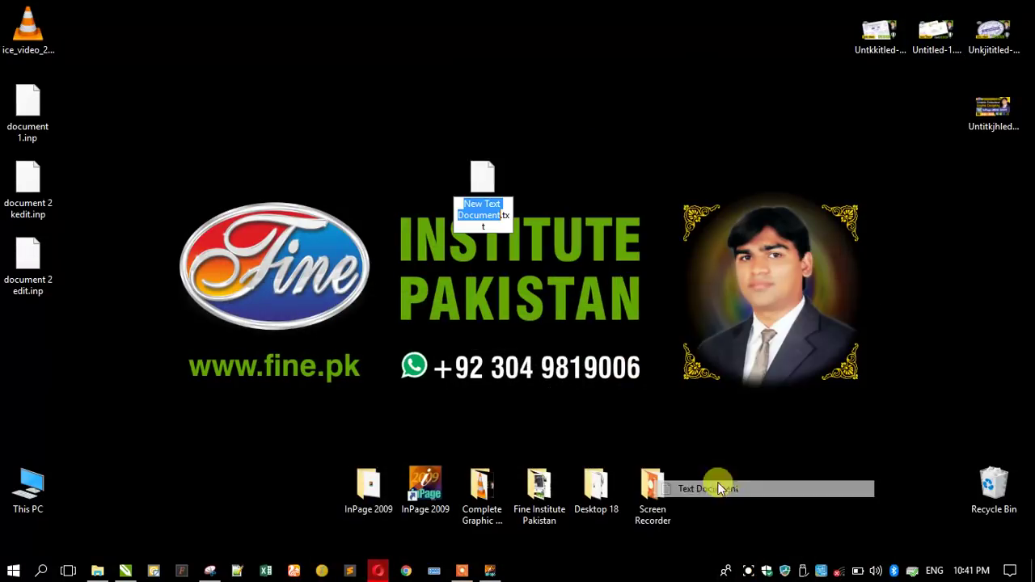
{"action": "left_click", "coordinate": [442, 264]}
Paste the copied Urdu lines into New Text Document.txt in Notepad, then close it and save the changes.
{"action": "double_click", "coordinate": [477, 188]}
{"action": "key", "text": "ctrl+v"}
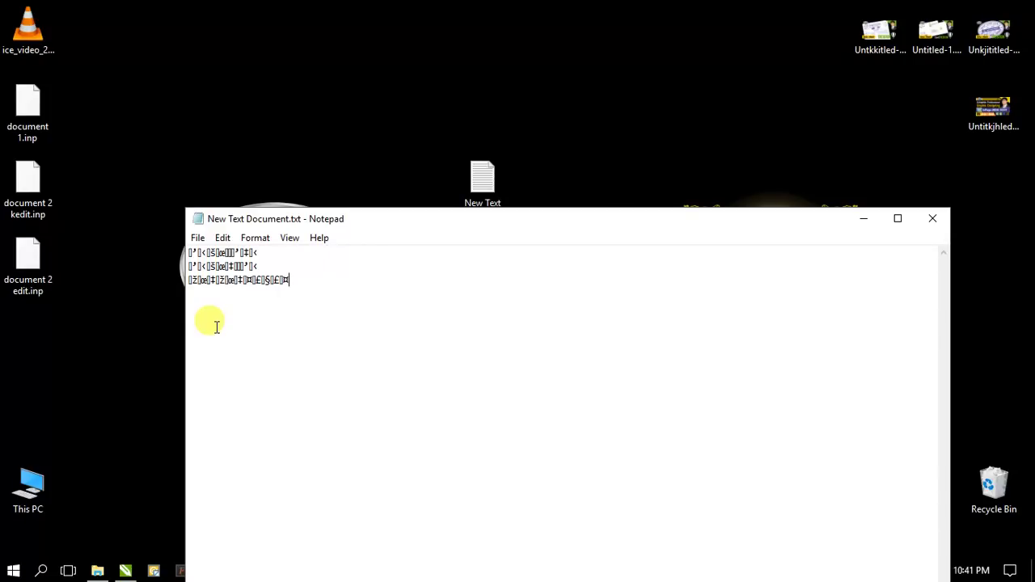
{"action": "left_click", "coordinate": [933, 218]}
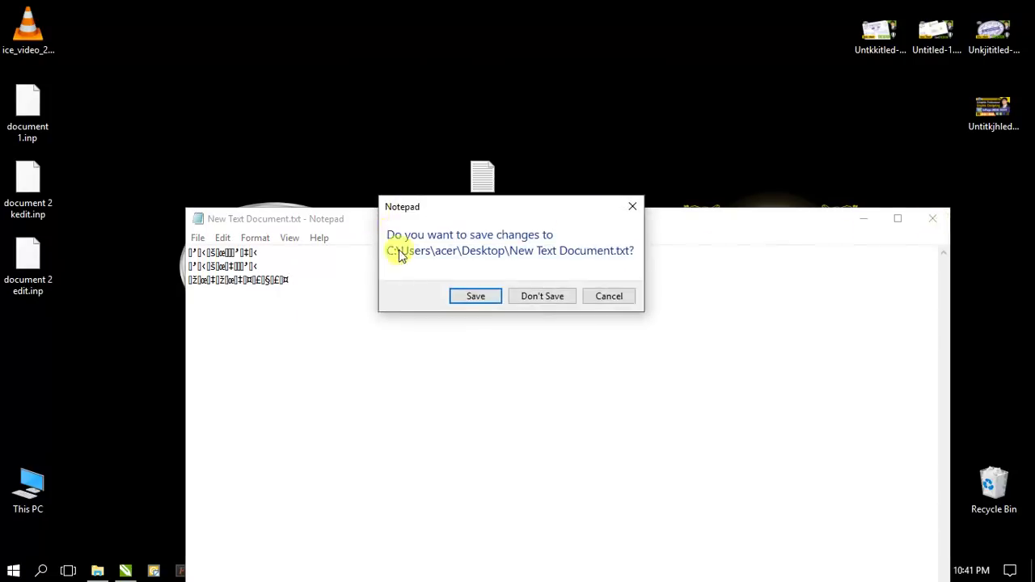
{"action": "left_click", "coordinate": [465, 295]}
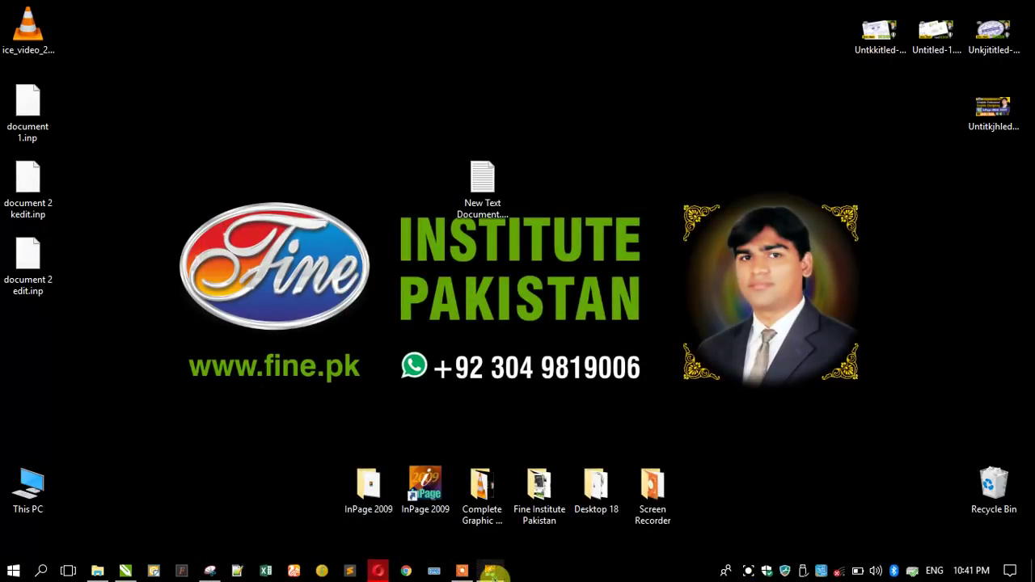
Switch back to InPage and import the Urdu text document from the Desktop at the cursor below the picture.
{"action": "left_click", "coordinate": [492, 571]}
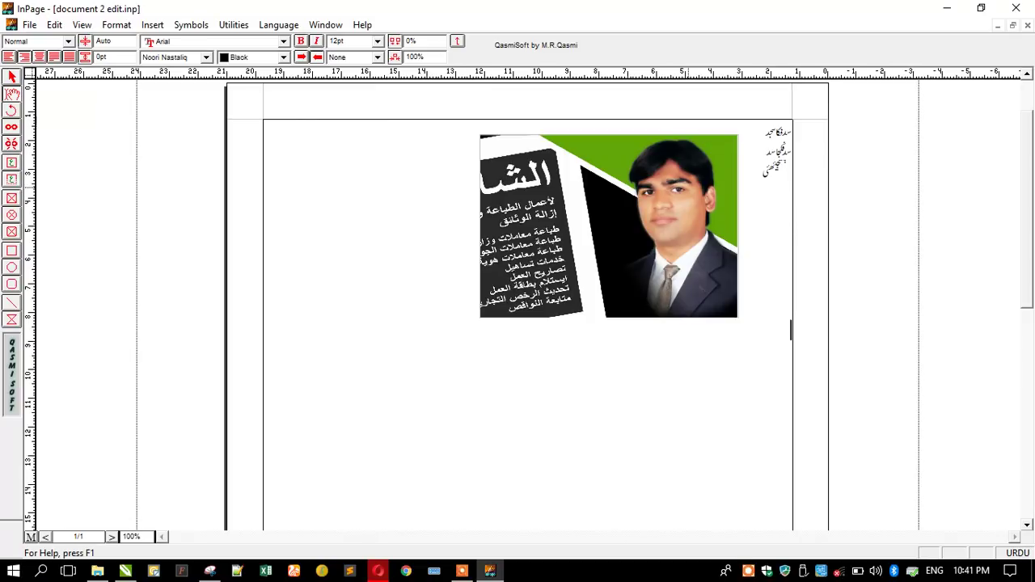
{"action": "left_click", "coordinate": [29, 25]}
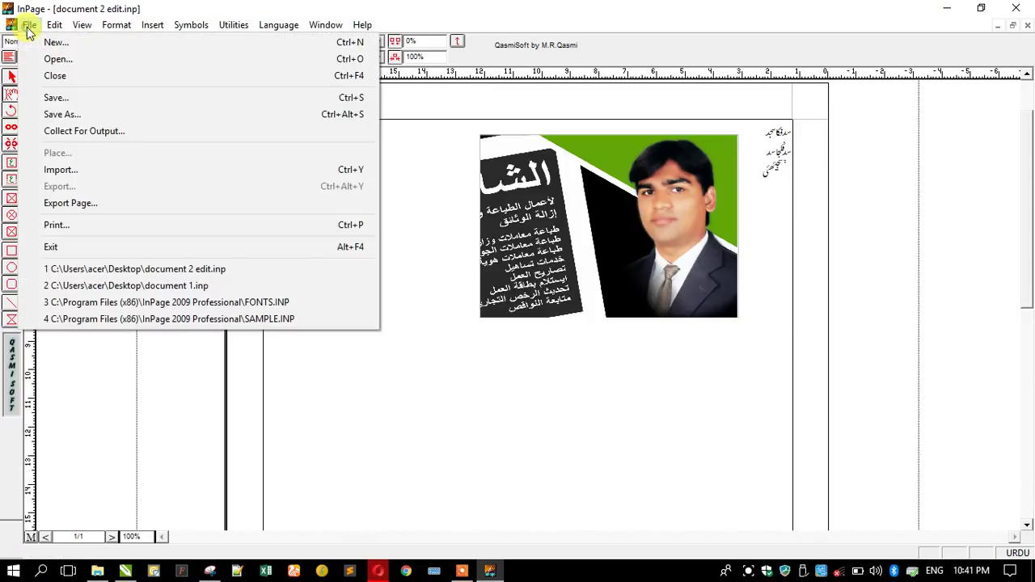
{"action": "left_click", "coordinate": [70, 170]}
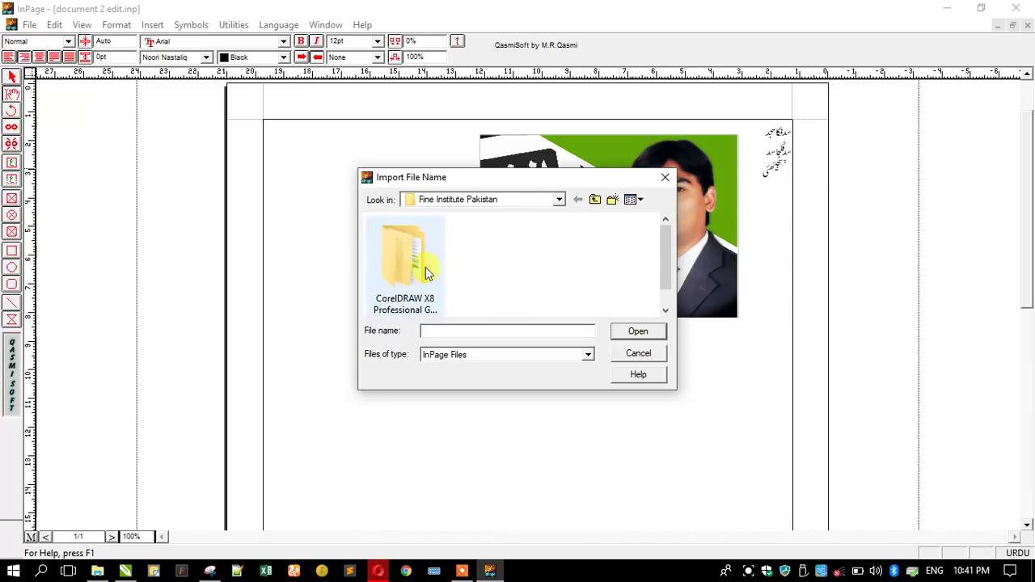
{"action": "left_click", "coordinate": [459, 202]}
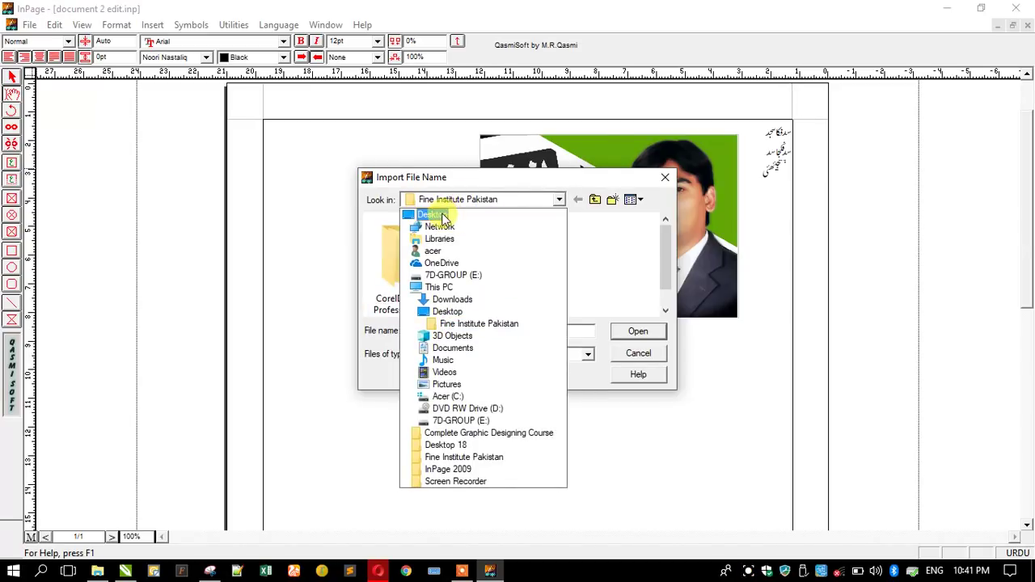
{"action": "left_click", "coordinate": [443, 216]}
{"action": "left_click_drag", "start_coordinate": [664, 243], "coordinate": [666, 320]}
{"action": "double_click", "coordinate": [419, 298]}
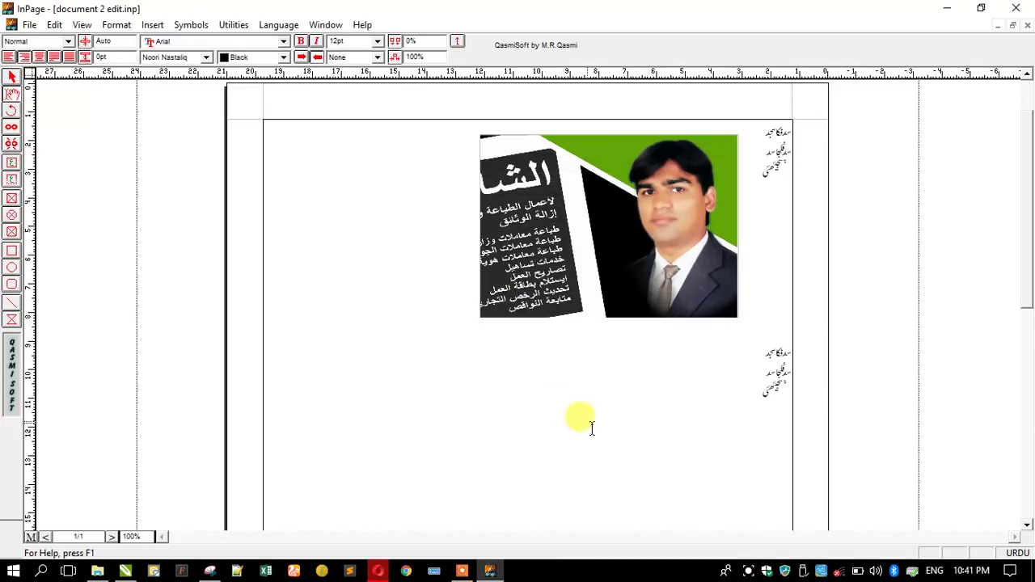
Highlight the imported Urdu lines below the picture to examine them.
{"action": "left_click_drag", "start_coordinate": [744, 384], "coordinate": [776, 343]}
{"action": "left_click", "coordinate": [736, 374]}
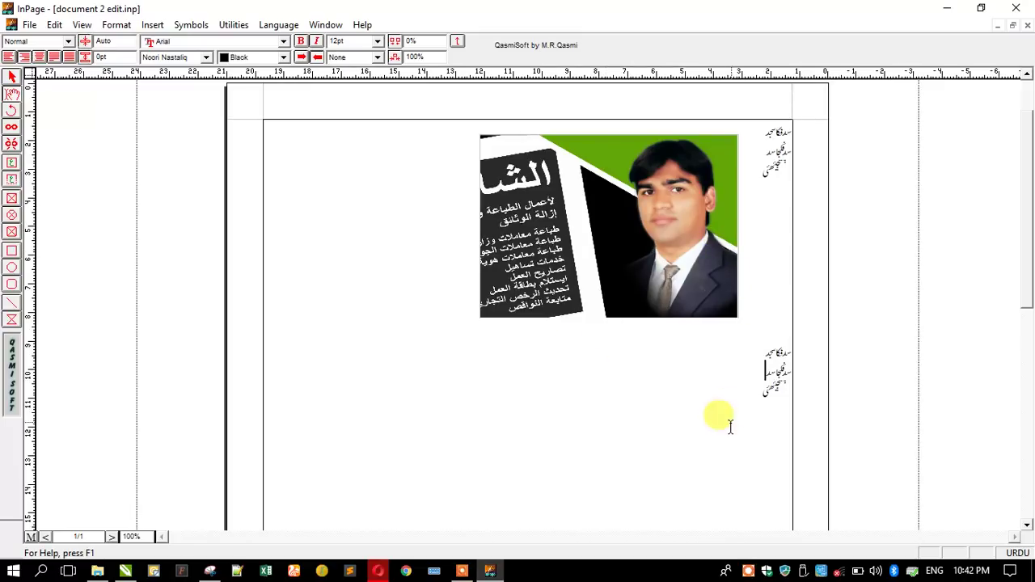
{"action": "key", "text": "ctrl+a"}
{"action": "left_click", "coordinate": [684, 407]}
{"action": "left_click_drag", "start_coordinate": [793, 399], "coordinate": [818, 321]}
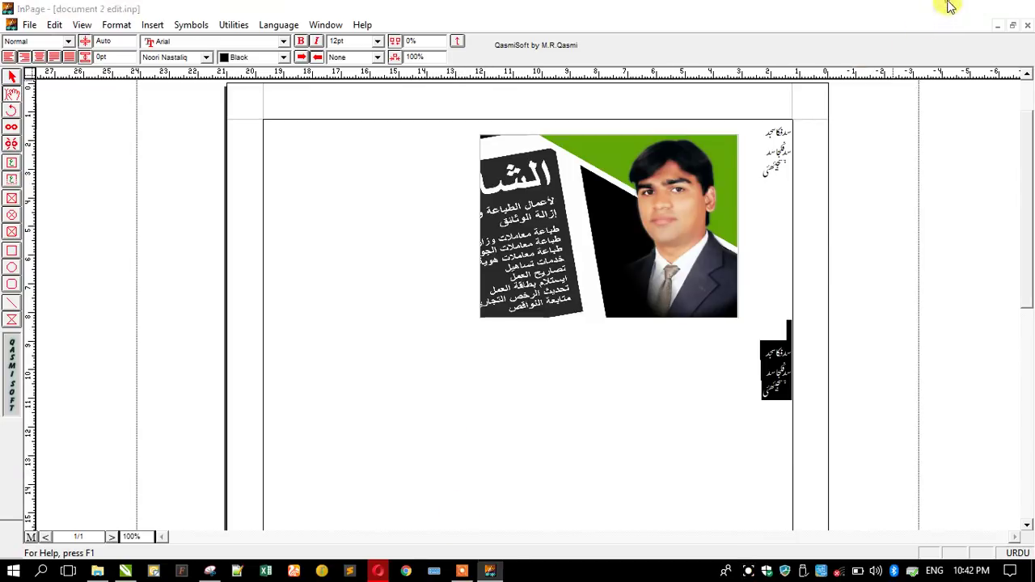
Open New Text Document.txt from the desktop, highlight its encoded text for comparison and close it.
{"action": "left_click", "coordinate": [947, 8]}
{"action": "double_click", "coordinate": [489, 207]}
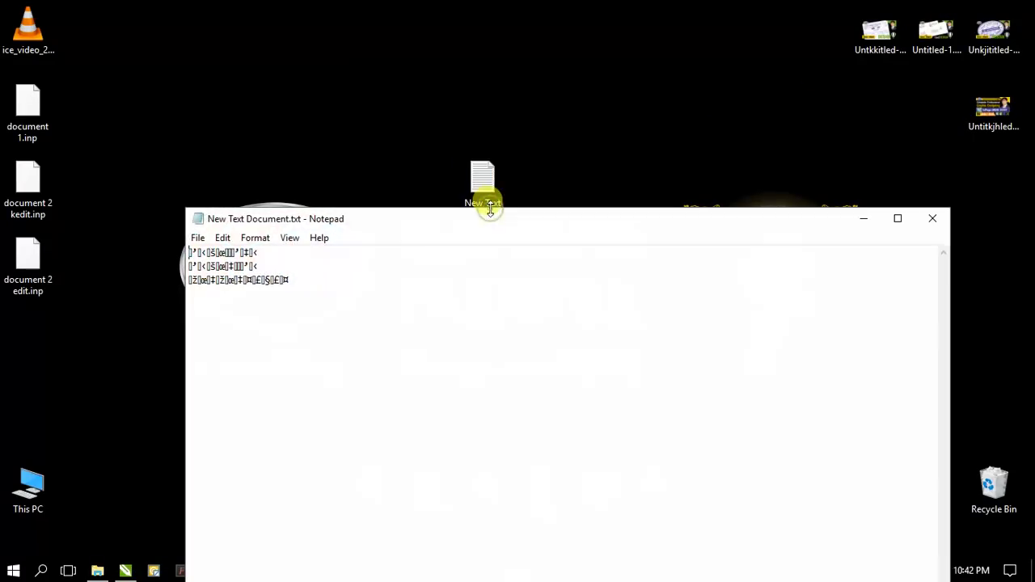
{"action": "left_click_drag", "start_coordinate": [378, 305], "coordinate": [157, 251]}
{"action": "left_click", "coordinate": [113, 287]}
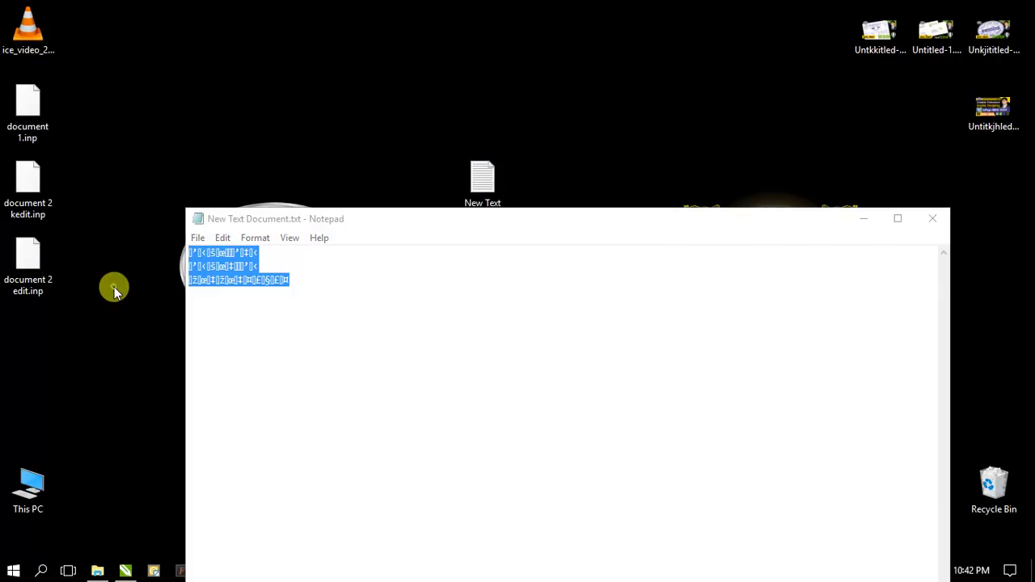
{"action": "left_click", "coordinate": [932, 217]}
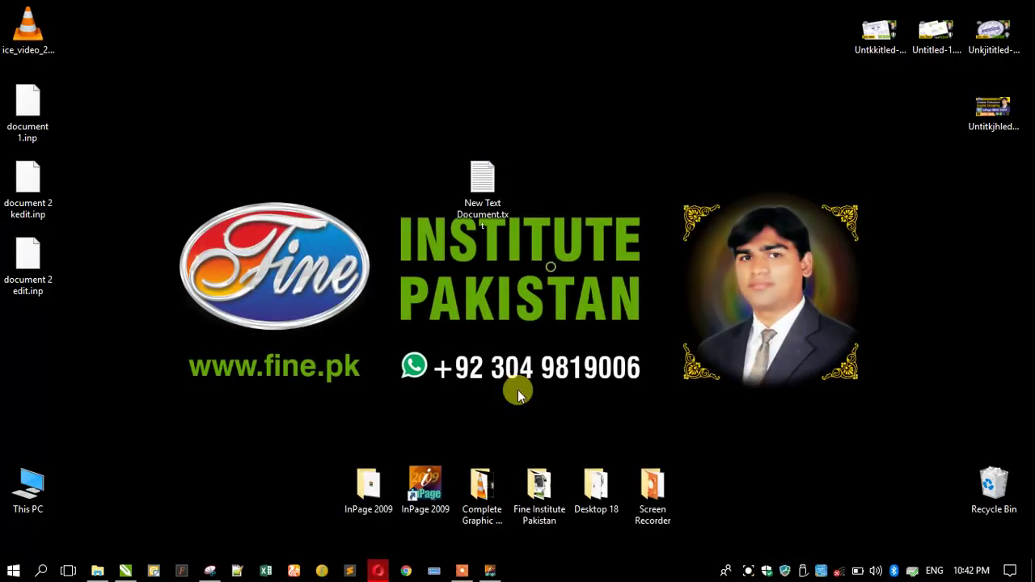
Switch to the Opera browser and copy the Urdu name from the opening sentence of the Ahmed Mirza Jamil Wikipedia article.
{"action": "left_click", "coordinate": [377, 571]}
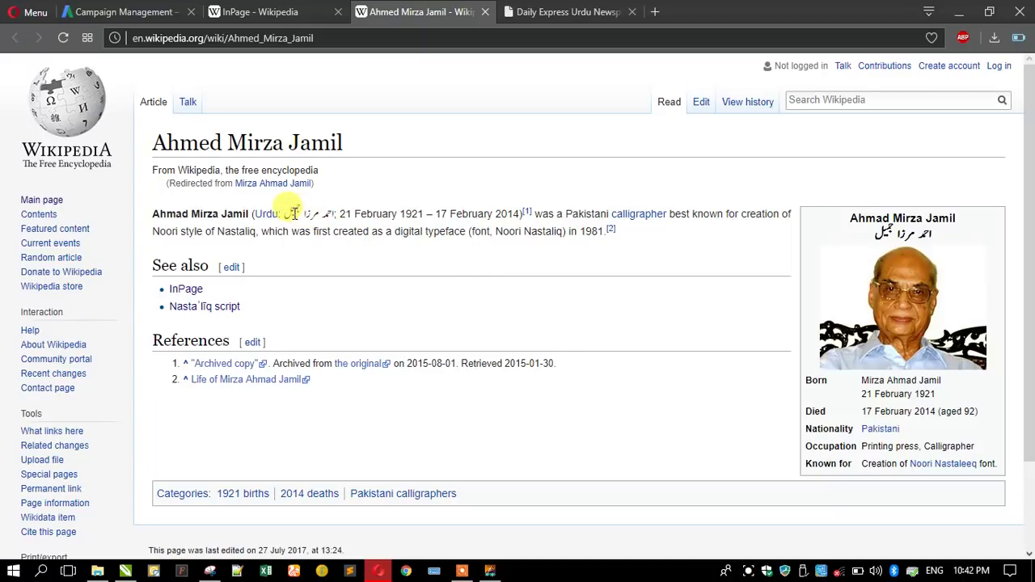
{"action": "left_click_drag", "start_coordinate": [286, 210], "coordinate": [332, 208]}
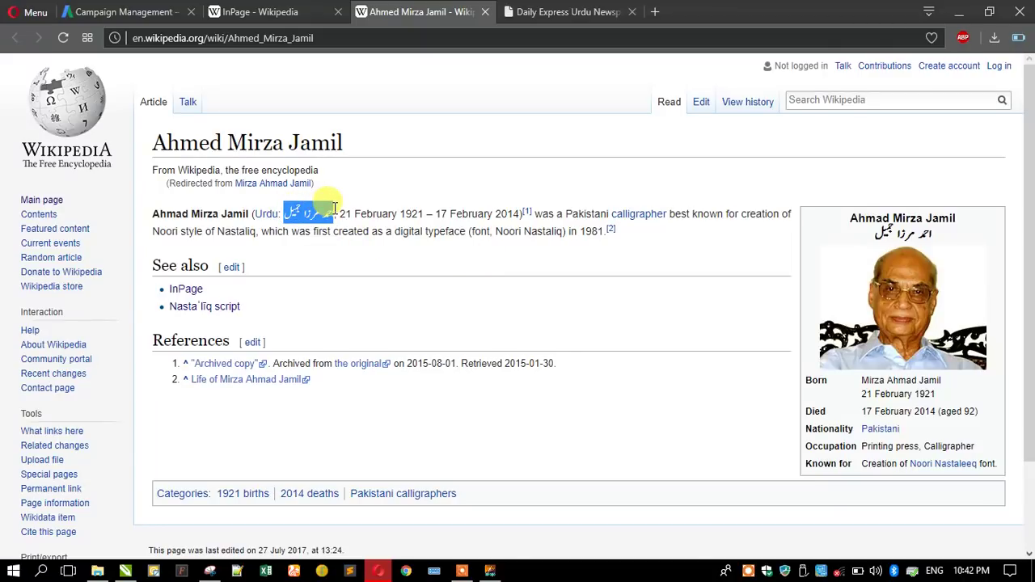
{"action": "left_click", "coordinate": [328, 180]}
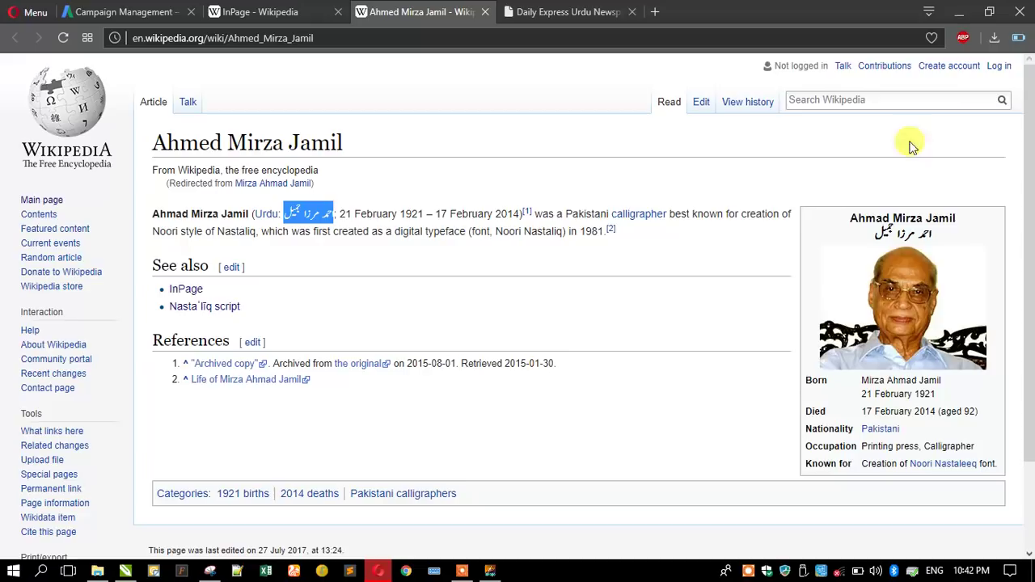
{"action": "left_click", "coordinate": [959, 13]}
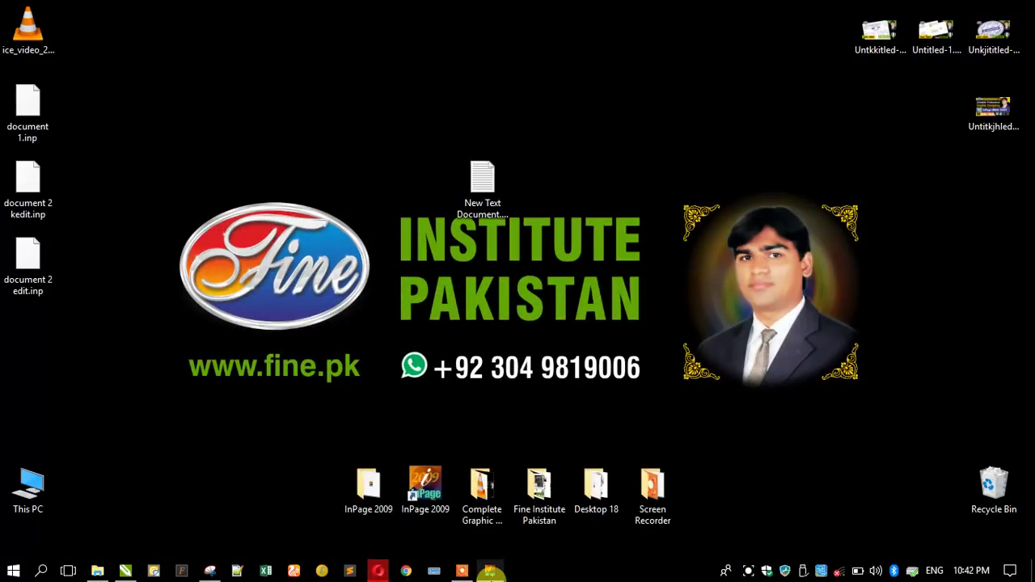
Switch to InPage and paste the copied Urdu name on a new line below the imported text.
{"action": "left_click", "coordinate": [489, 571]}
{"action": "left_click", "coordinate": [704, 409]}
{"action": "key", "text": "Return"}
{"action": "key", "text": "ctrl+v"}
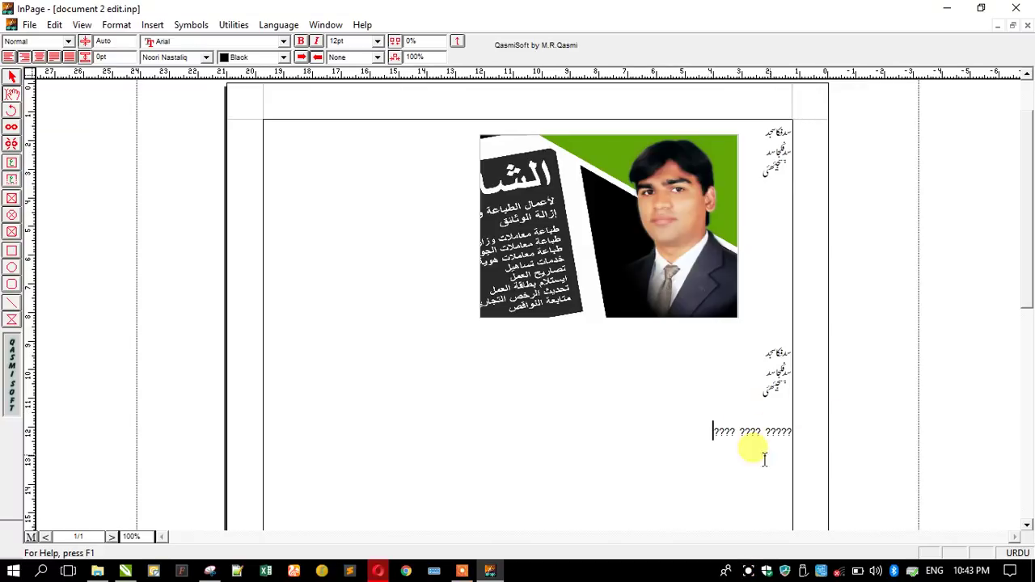
Copy the question-mark line from InPage, paste it into New Text Document.txt after a blank line, and move the Notepad window higher.
{"action": "left_click_drag", "start_coordinate": [693, 423], "coordinate": [707, 423]}
{"action": "left_click", "coordinate": [713, 431]}
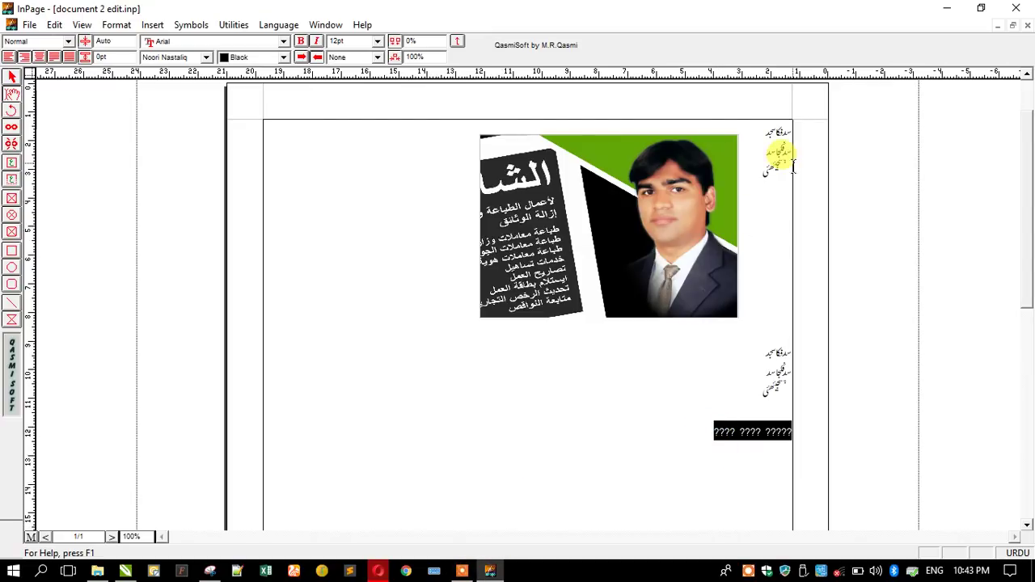
{"action": "left_click", "coordinate": [947, 8]}
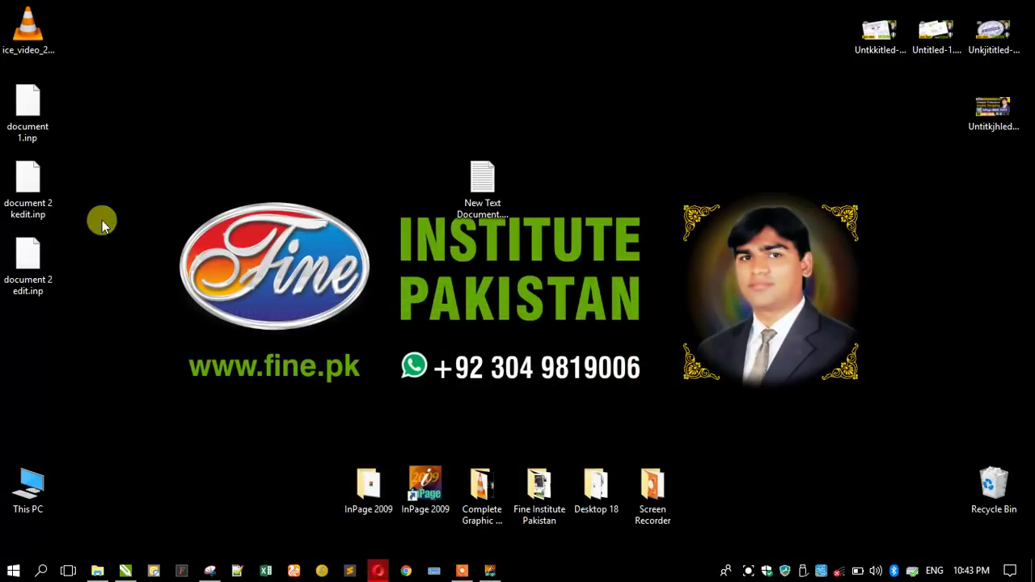
{"action": "double_click", "coordinate": [477, 182]}
{"action": "left_click", "coordinate": [358, 283]}
{"action": "key", "text": "Return"}
{"action": "key", "text": "Return"}
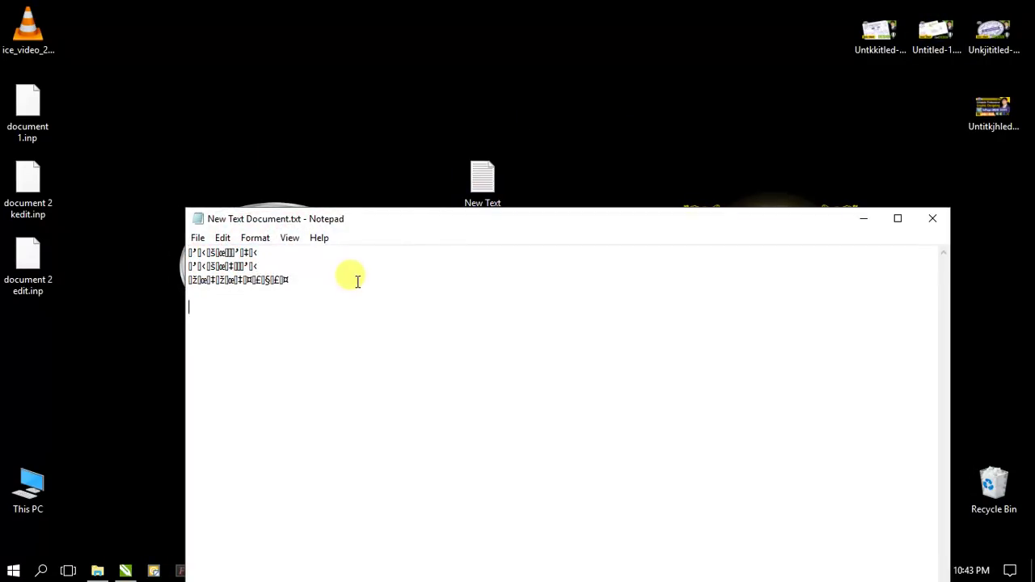
{"action": "key", "text": "ctrl+v"}
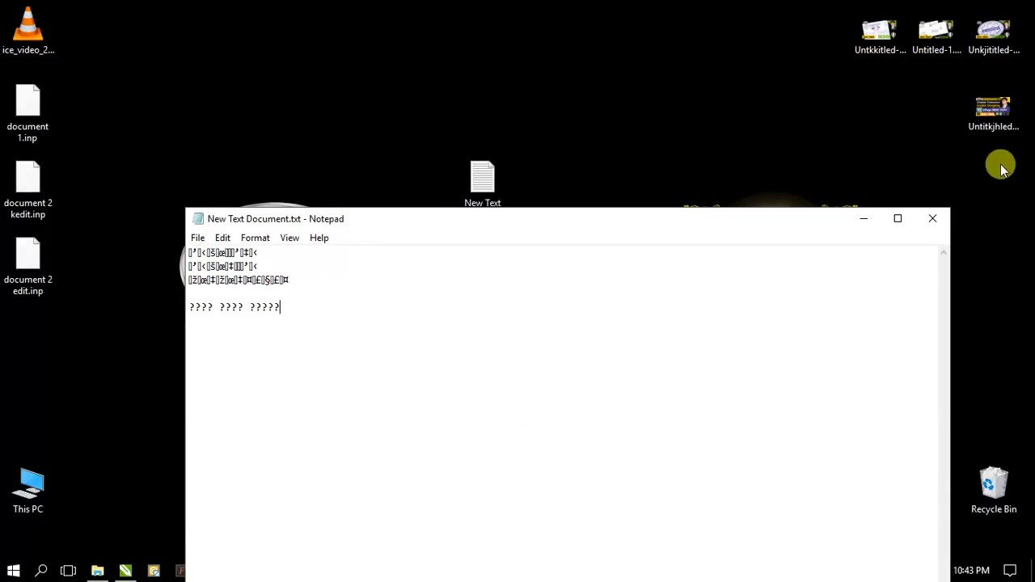
{"action": "left_click_drag", "start_coordinate": [773, 219], "coordinate": [751, 126]}
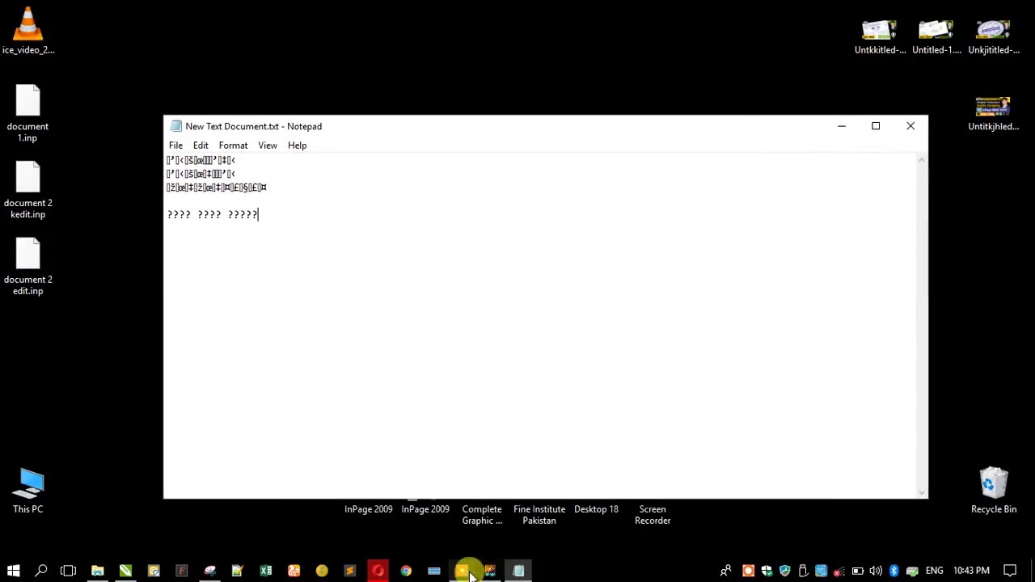
Copy the Urdu name again from the Wikipedia article in Opera and paste it into Notepad below the question-mark line.
{"action": "left_click", "coordinate": [372, 572]}
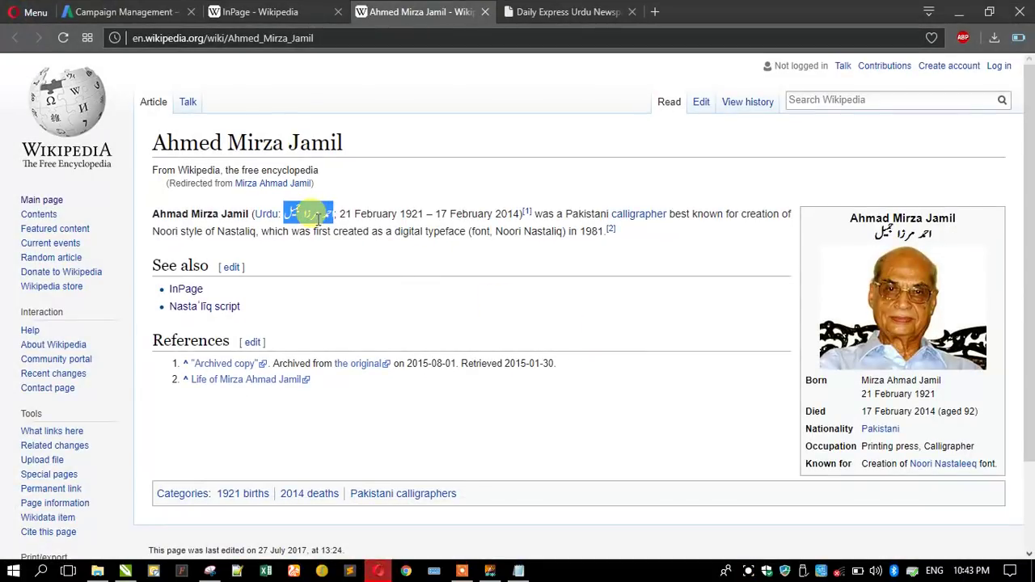
{"action": "right_click", "coordinate": [317, 224]}
{"action": "left_click", "coordinate": [350, 271]}
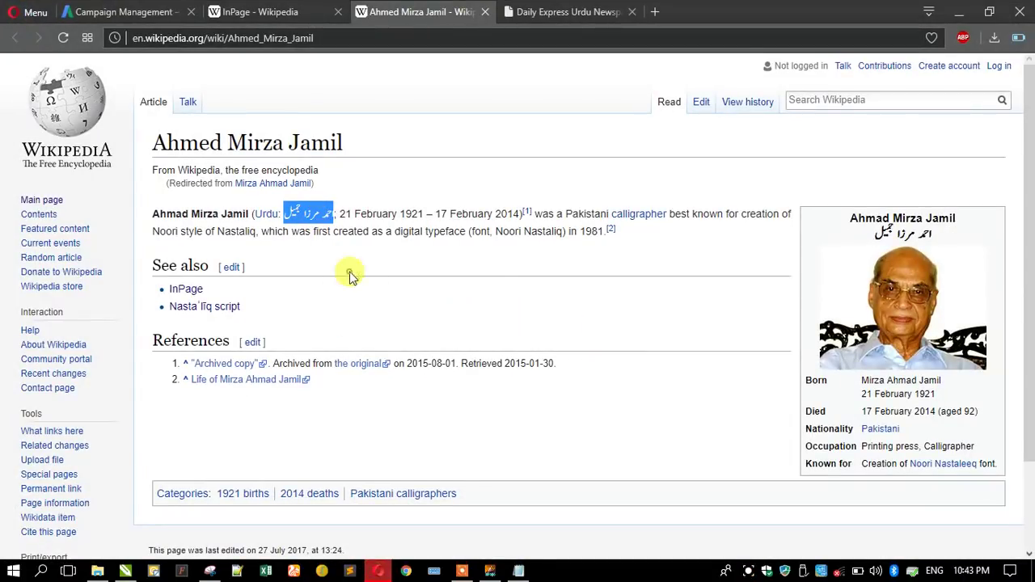
{"action": "left_click", "coordinate": [959, 11]}
{"action": "left_click", "coordinate": [354, 250]}
{"action": "key", "text": "Return"}
{"action": "key", "text": "ctrl+v"}
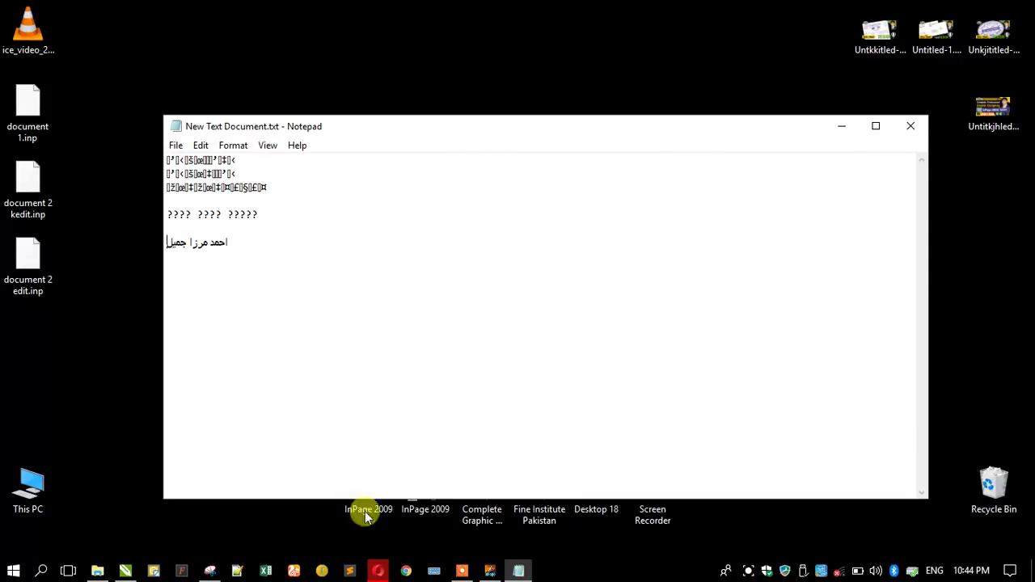
Look through the Wikipedia article in Opera that contains the copied Urdu name, and return to the Notepad document.
{"action": "left_click", "coordinate": [378, 572]}
{"action": "scroll", "coordinate": [152, 250], "scroll_direction": "down", "scroll_amount": 2}
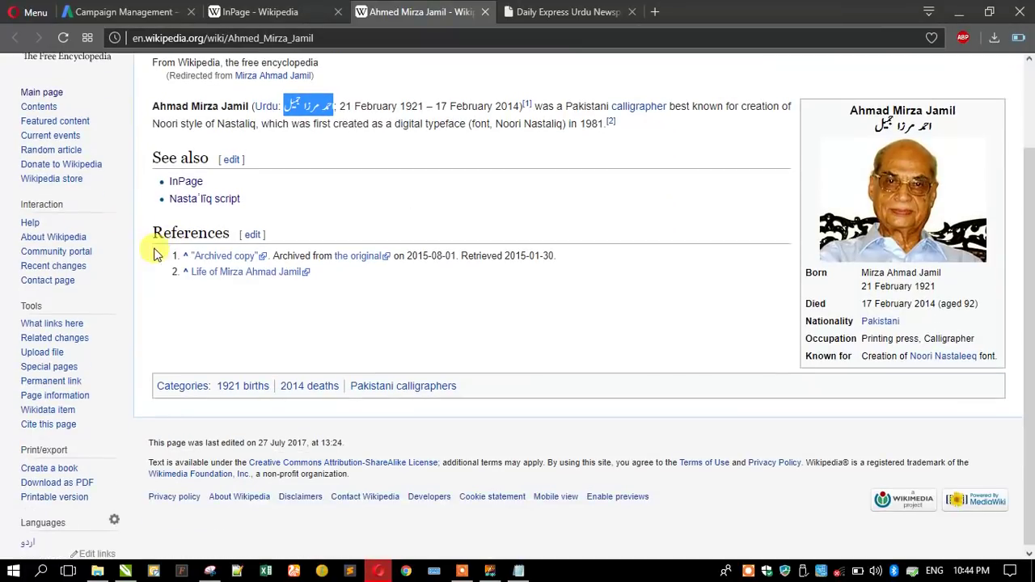
{"action": "scroll", "coordinate": [688, 318], "scroll_direction": "up", "scroll_amount": 2}
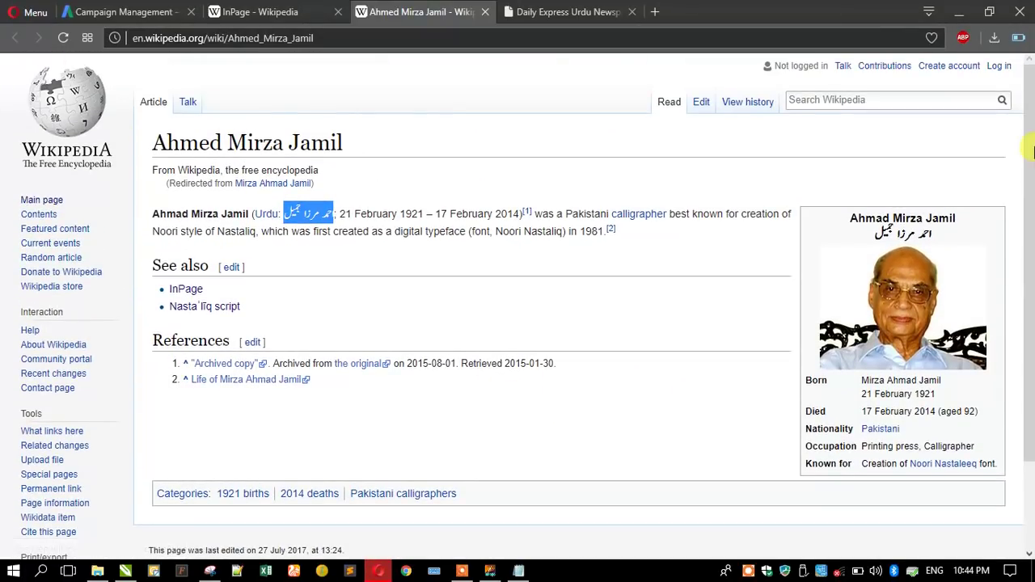
{"action": "scroll", "coordinate": [280, 301], "scroll_direction": "down", "scroll_amount": 2}
{"action": "scroll", "coordinate": [243, 275], "scroll_direction": "up", "scroll_amount": 2}
{"action": "scroll", "coordinate": [636, 410], "scroll_direction": "down", "scroll_amount": 2}
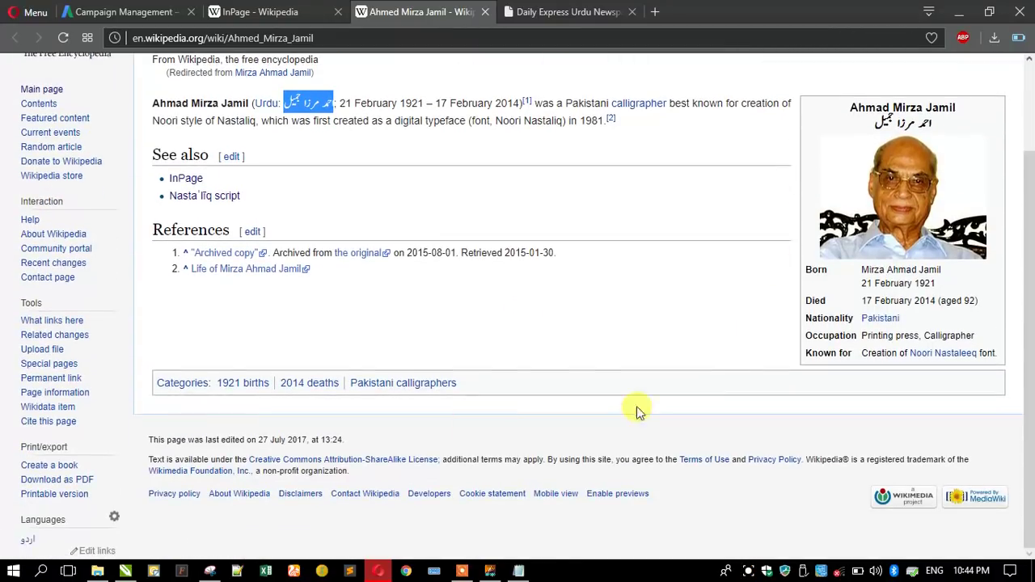
{"action": "scroll", "coordinate": [518, 354], "scroll_direction": "up", "scroll_amount": 2}
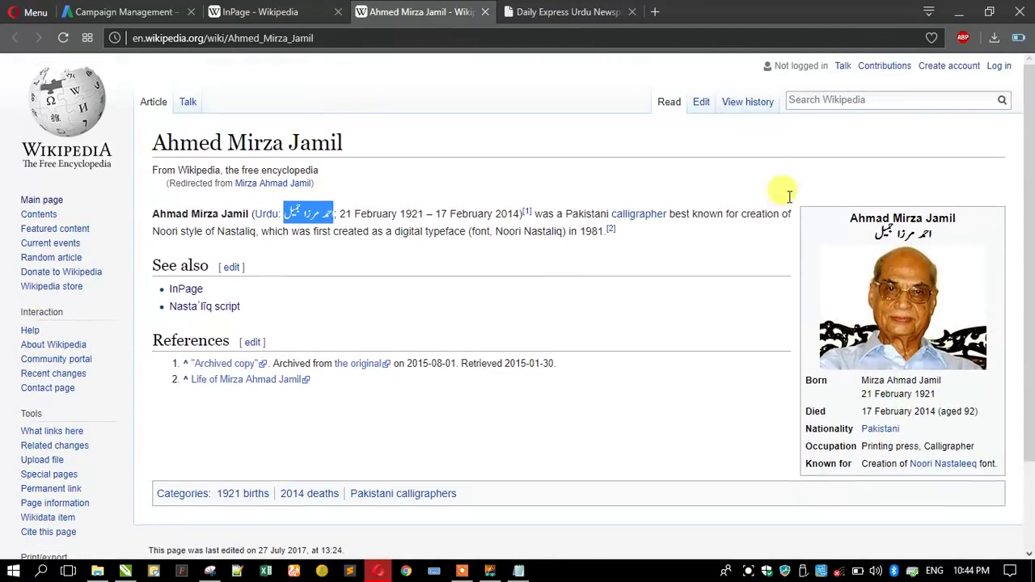
{"action": "left_click", "coordinate": [957, 11]}
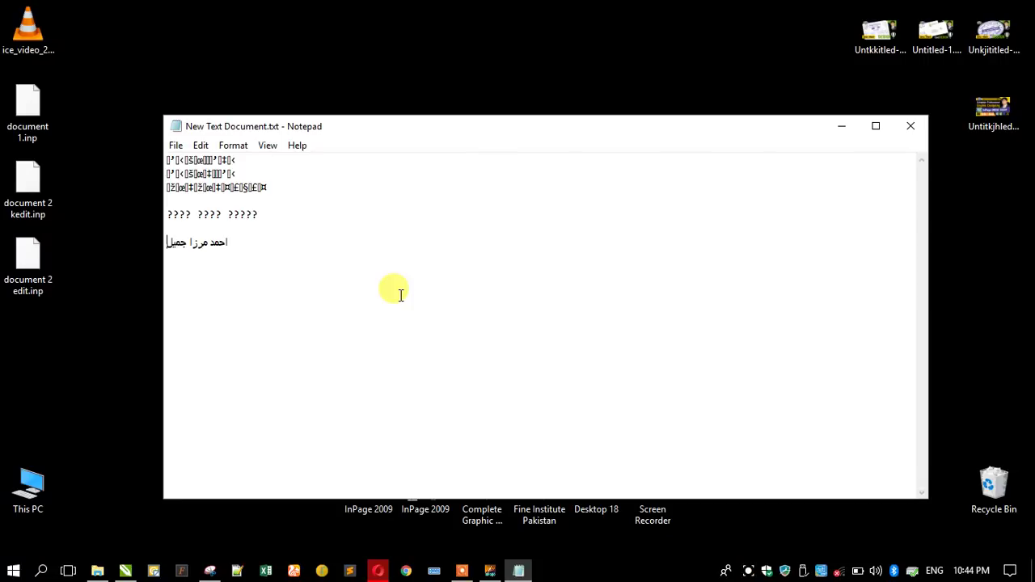
Switch back to the InPage document and place the text cursor on the blank line above the question-mark line.
{"action": "left_click", "coordinate": [488, 571]}
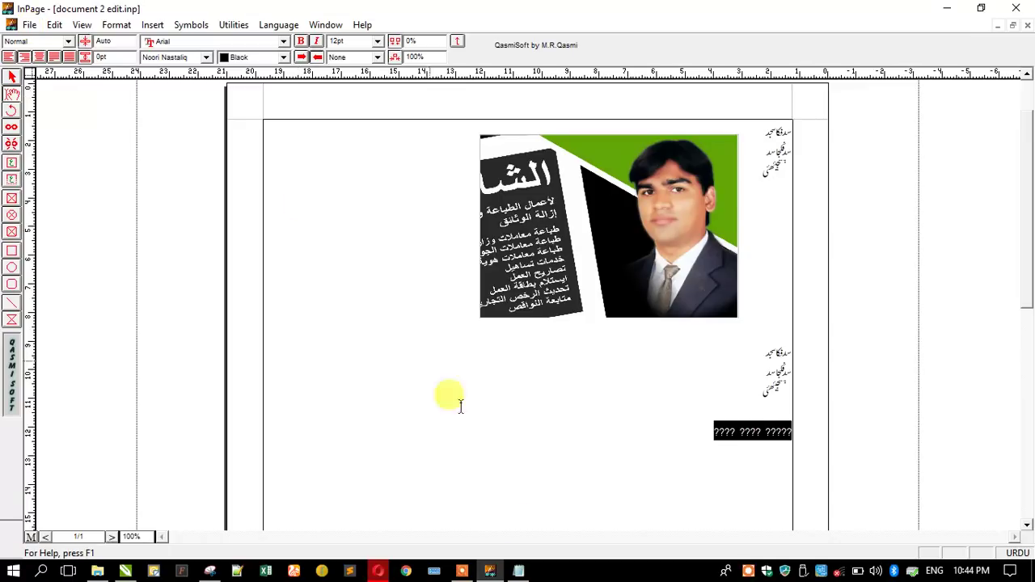
{"action": "left_click", "coordinate": [458, 572]}
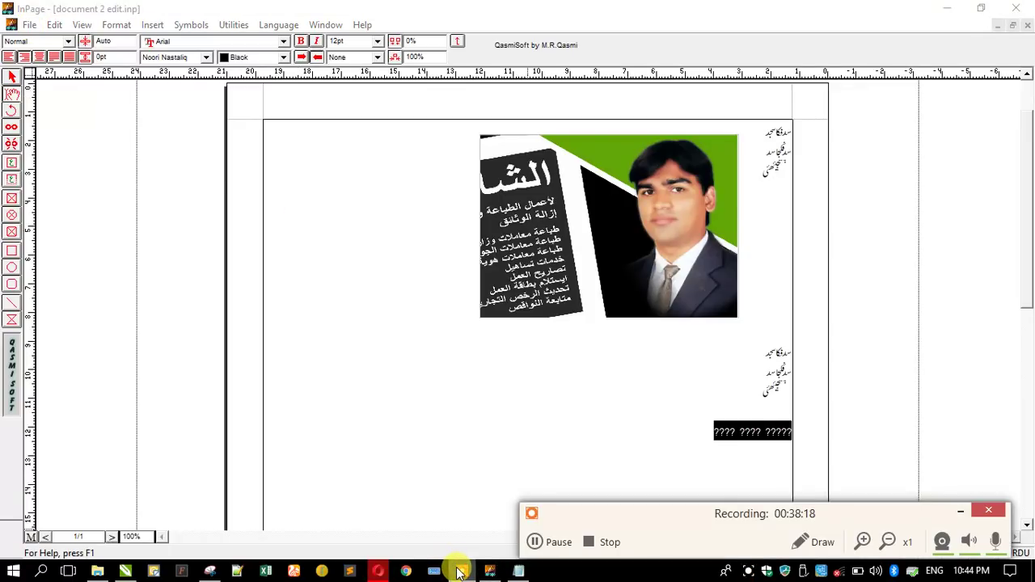
{"action": "left_click", "coordinate": [960, 512]}
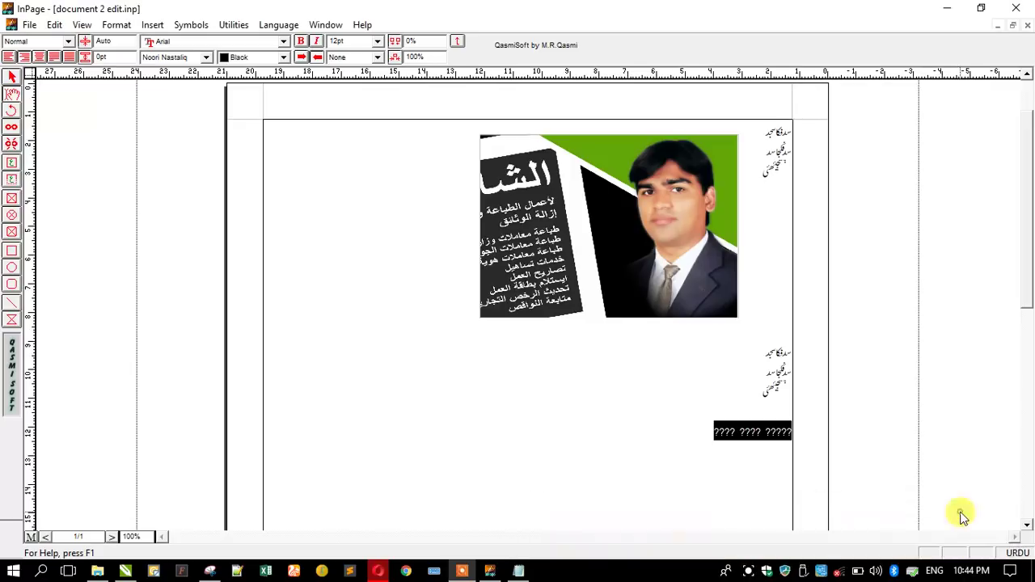
{"action": "left_click", "coordinate": [495, 420]}
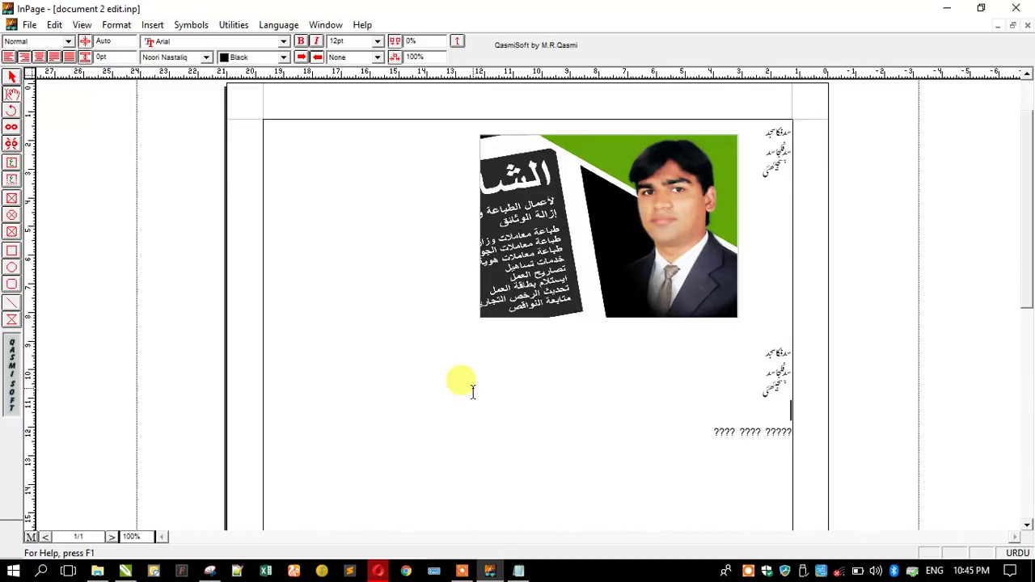
Check which import, export and print commands the File menu offers while the text cursor is in the text frame.
{"action": "left_click", "coordinate": [30, 25]}
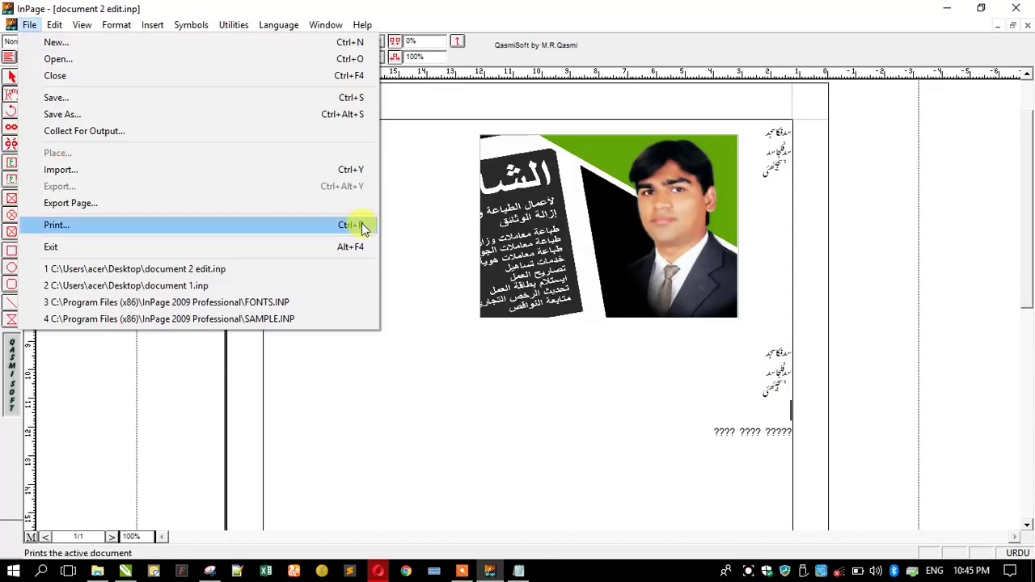
{"action": "left_click", "coordinate": [419, 207]}
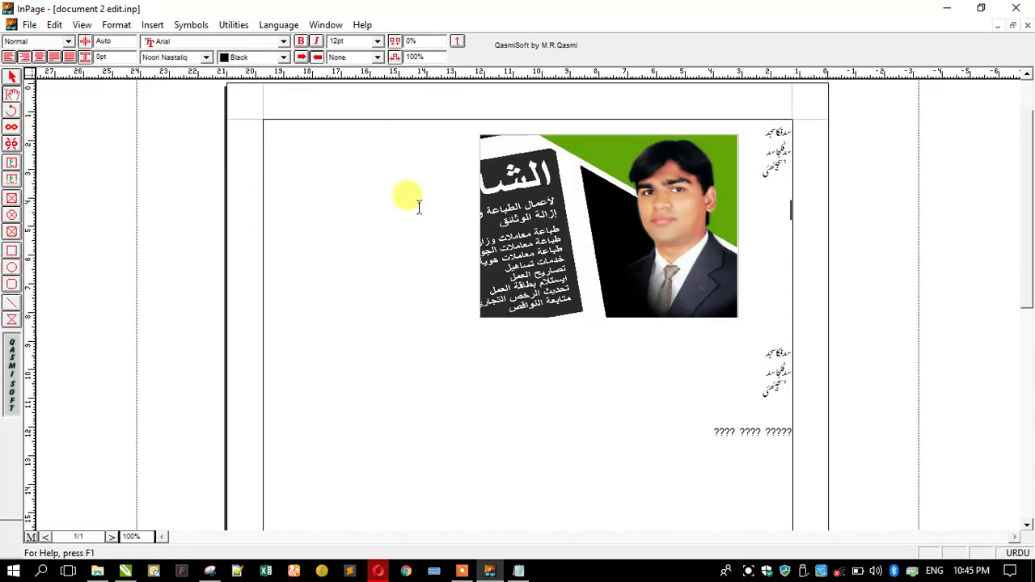
{"action": "left_click", "coordinate": [29, 24]}
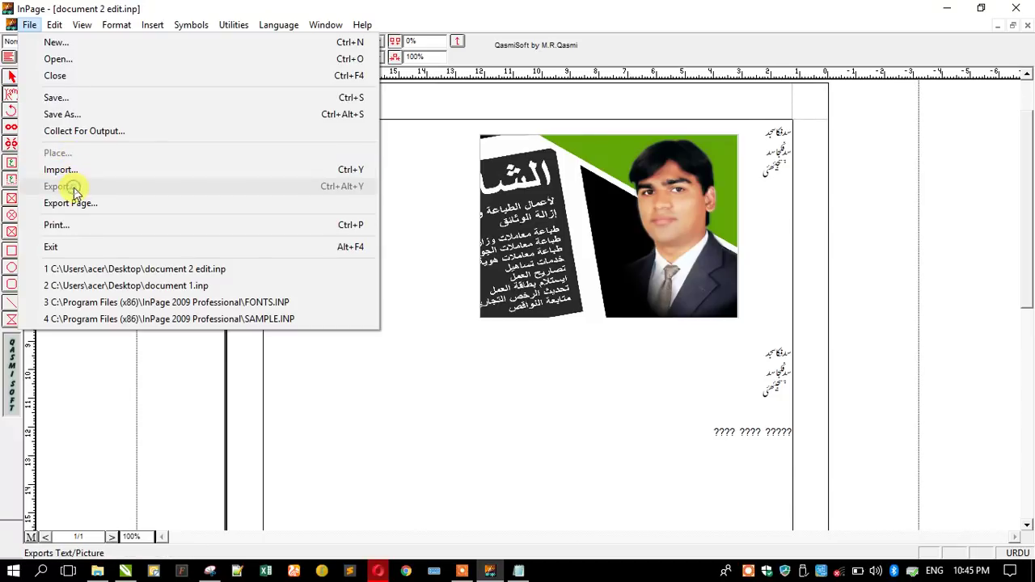
{"action": "left_click", "coordinate": [776, 167]}
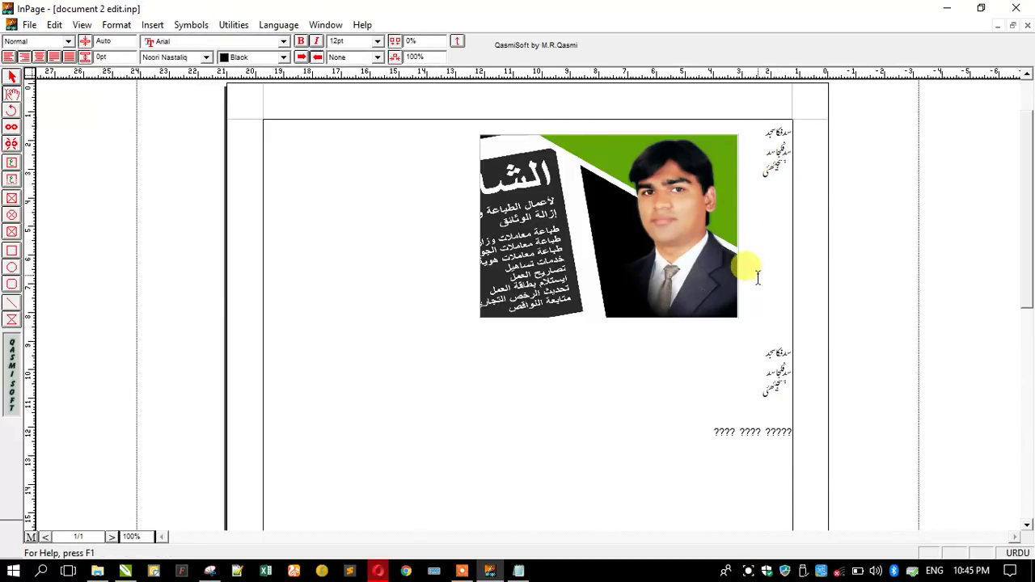
{"action": "left_click", "coordinate": [724, 433]}
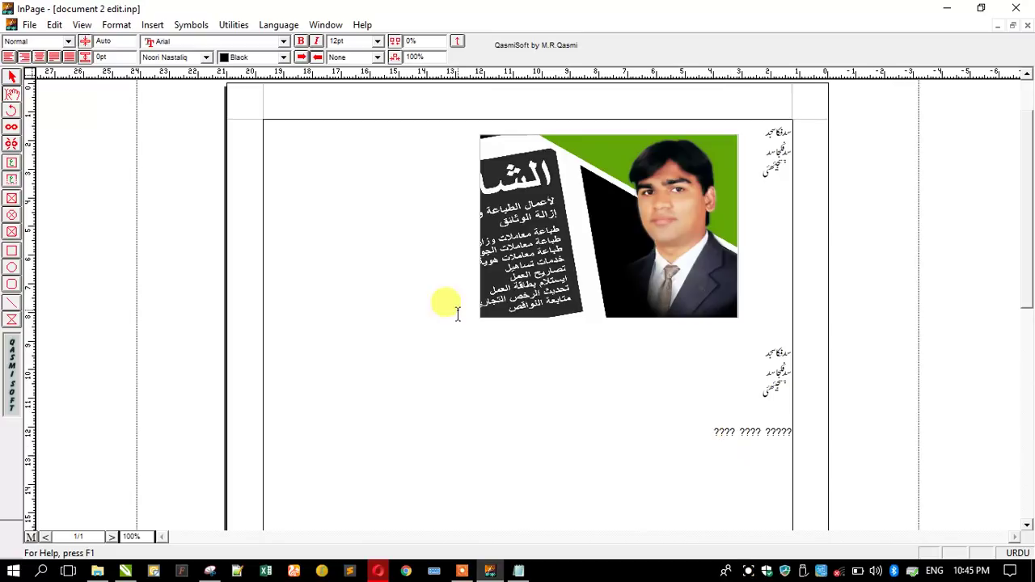
{"action": "left_click", "coordinate": [635, 362]}
Compare the availability of the File menu's Place, Import and Export commands with the text frame selected and with nothing selected.
{"action": "left_click", "coordinate": [530, 275]}
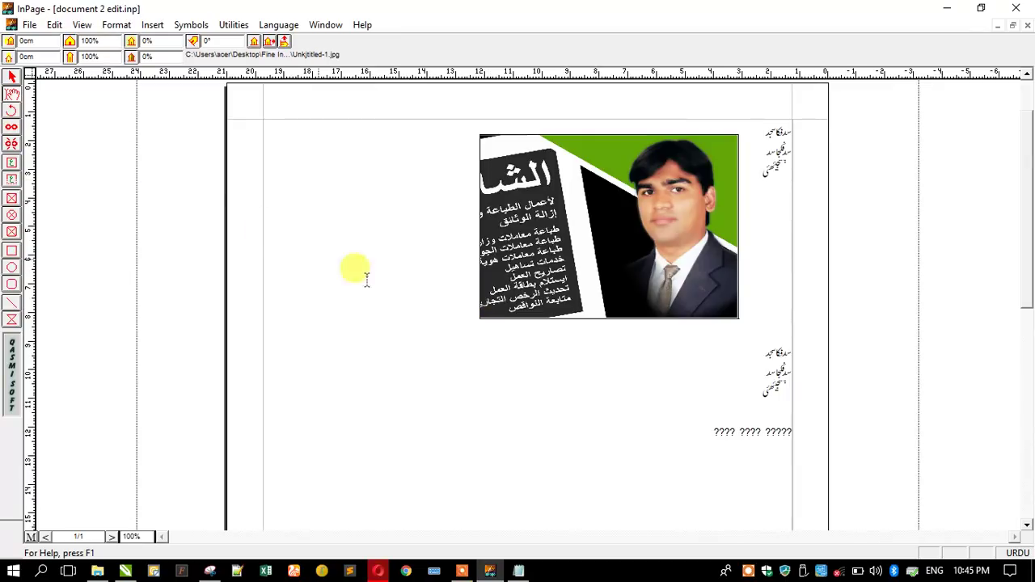
{"action": "left_click", "coordinate": [692, 388]}
{"action": "left_click", "coordinate": [13, 80]}
{"action": "left_click", "coordinate": [789, 395]}
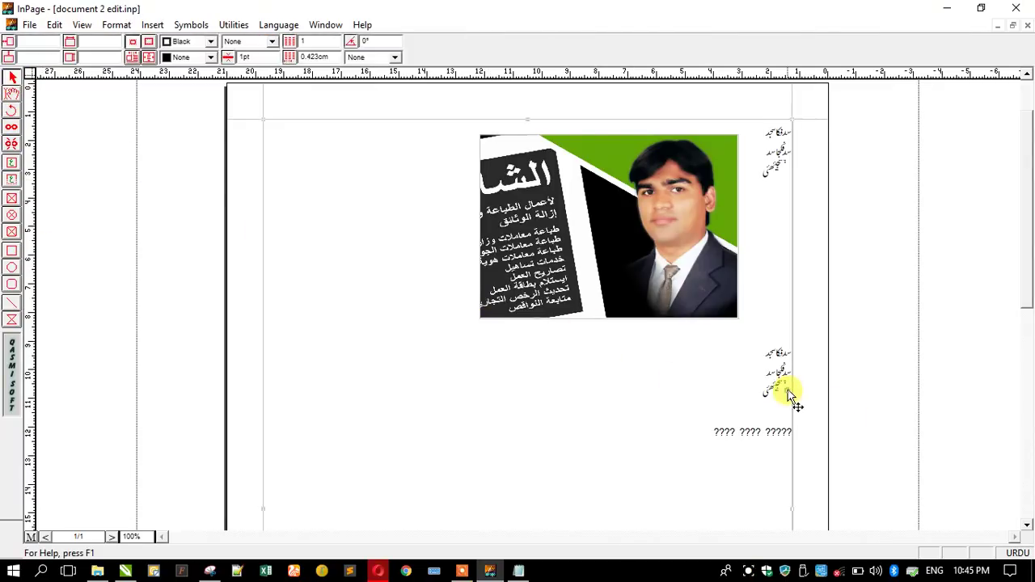
{"action": "left_click", "coordinate": [28, 25]}
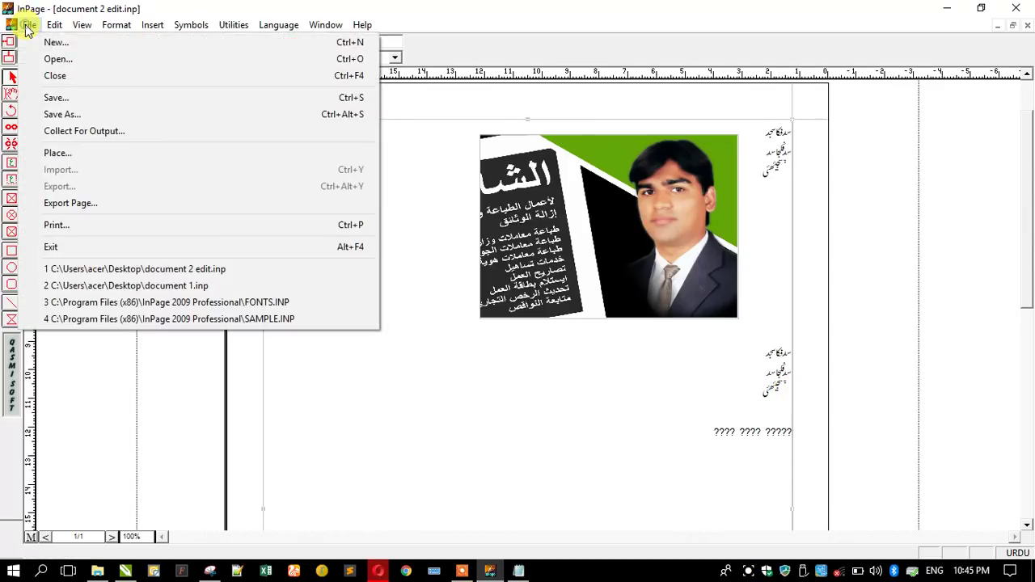
{"action": "left_click", "coordinate": [443, 192]}
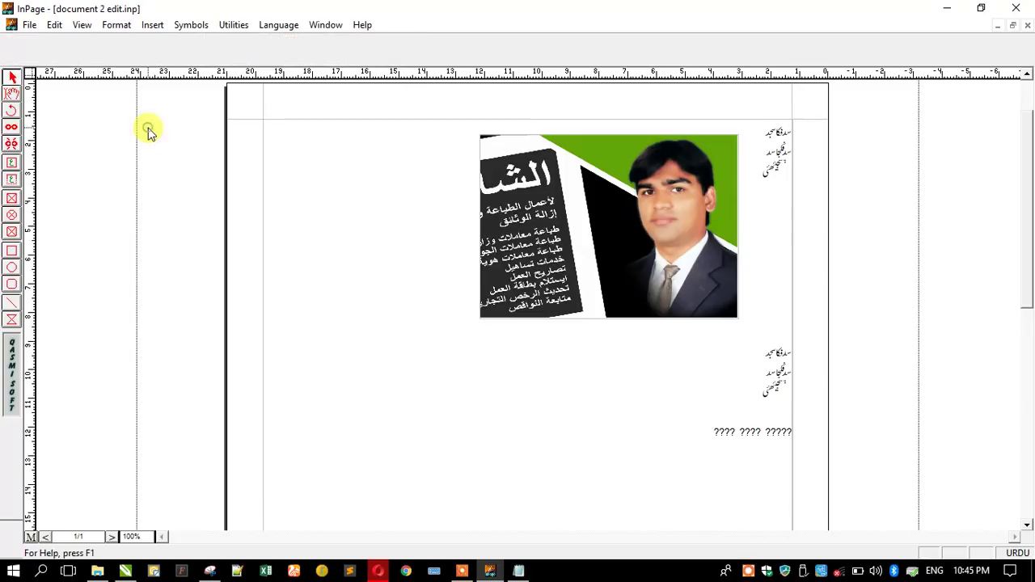
{"action": "left_click", "coordinate": [28, 27]}
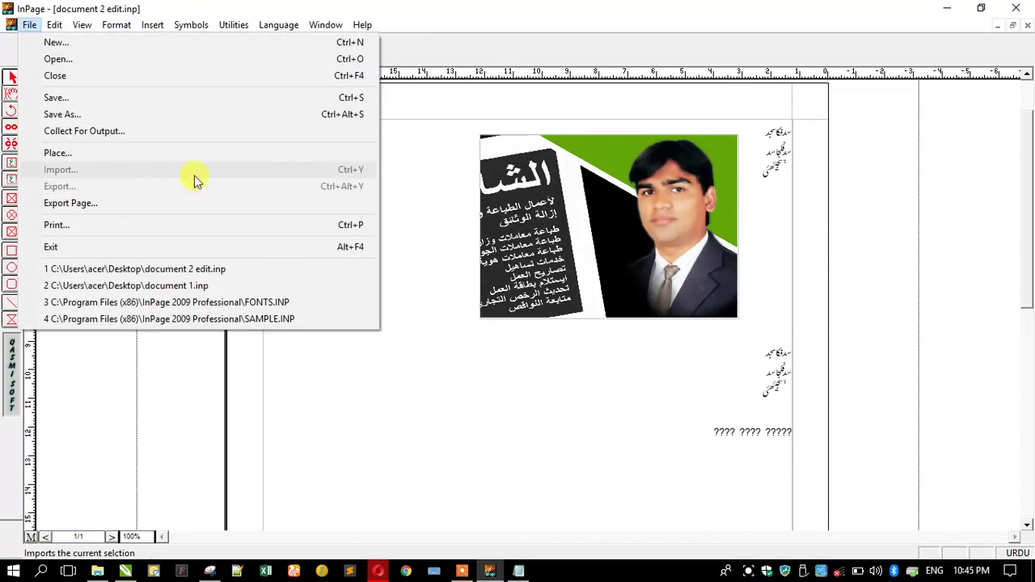
Check the File menu's import and export commands with the photo selected as an object and with its picture content active.
{"action": "left_click", "coordinate": [499, 201]}
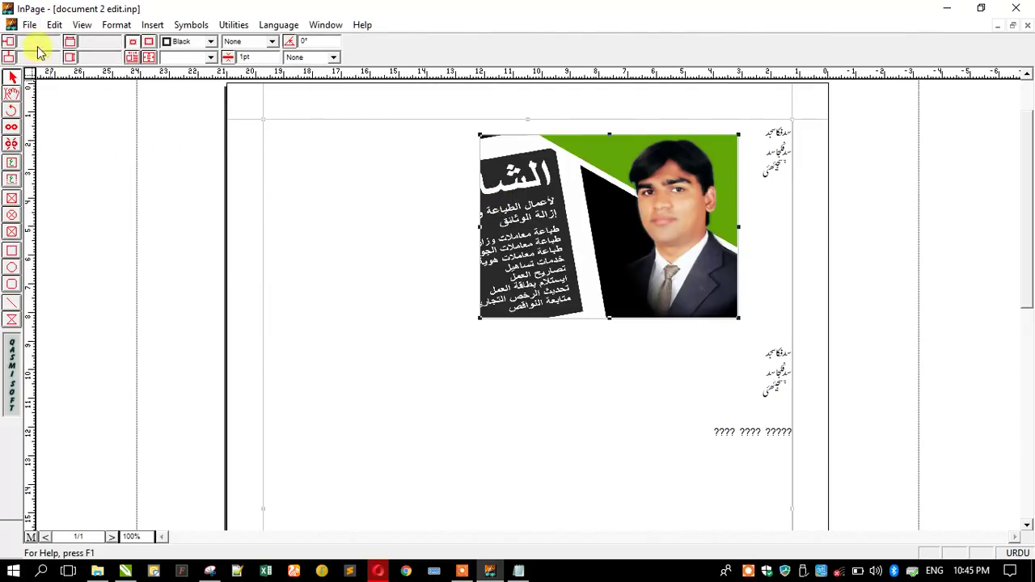
{"action": "left_click", "coordinate": [25, 24]}
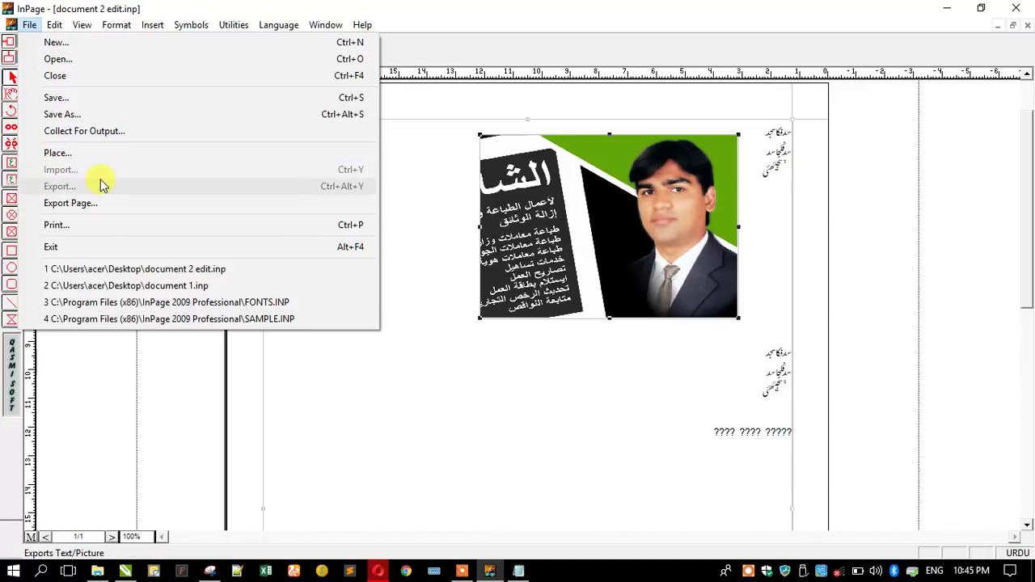
{"action": "left_click", "coordinate": [512, 208]}
{"action": "left_click", "coordinate": [12, 95]}
{"action": "left_click", "coordinate": [612, 215]}
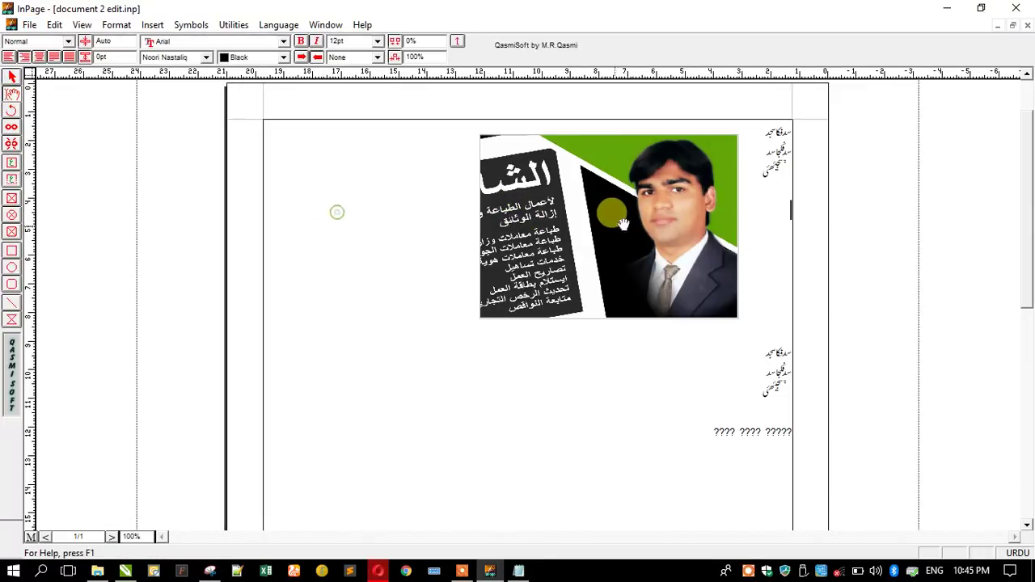
{"action": "left_click", "coordinate": [27, 26]}
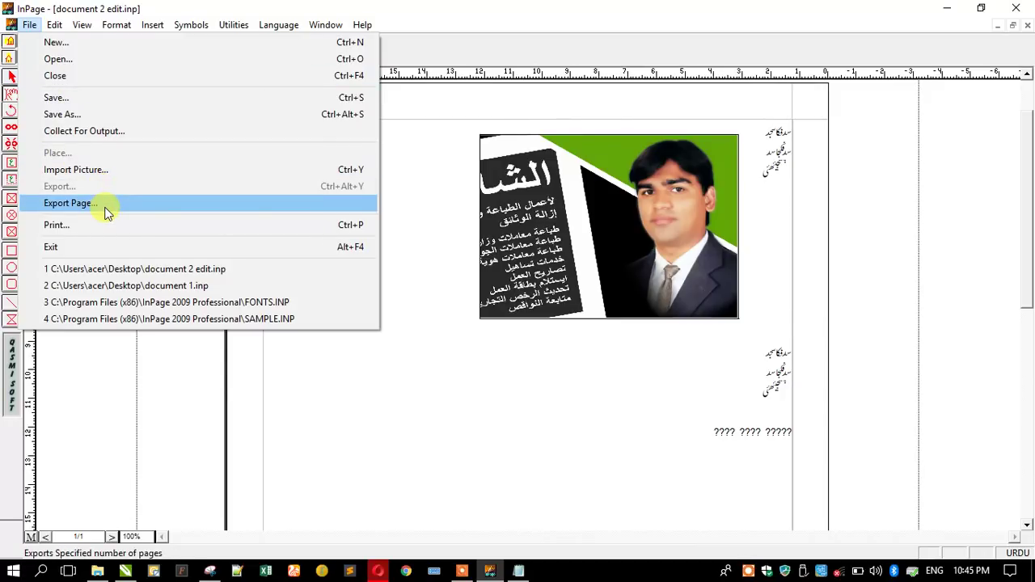
{"action": "left_click", "coordinate": [455, 215]}
Select the page's main text frame as an object and open the Export Page settings.
{"action": "left_click", "coordinate": [12, 77]}
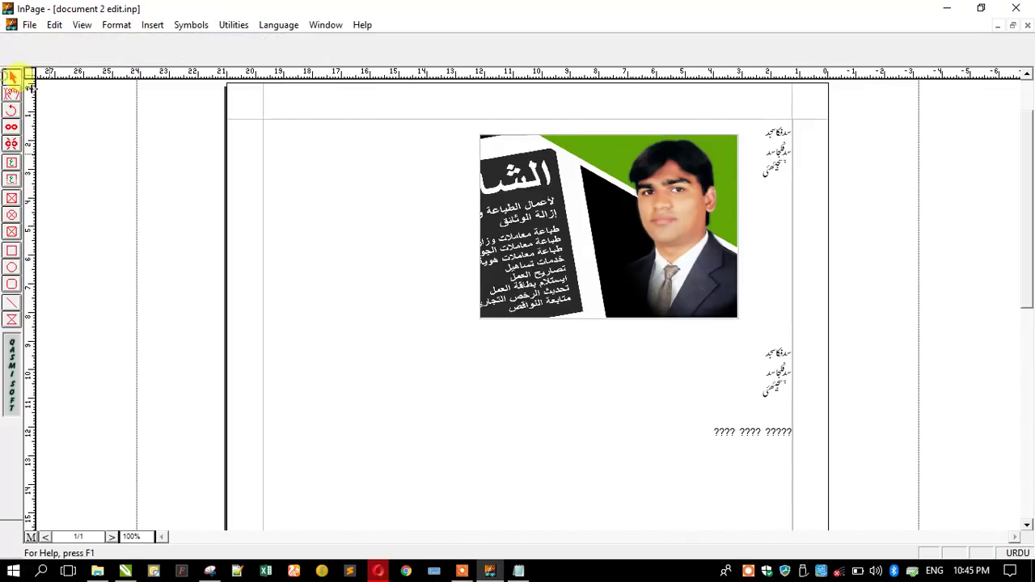
{"action": "left_click", "coordinate": [347, 205]}
{"action": "left_click", "coordinate": [29, 25]}
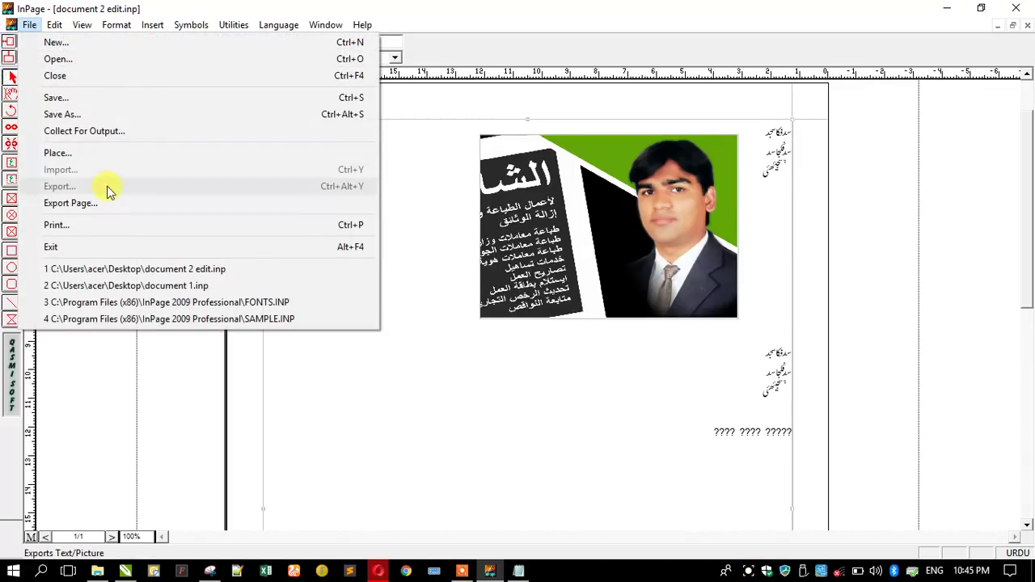
{"action": "left_click", "coordinate": [116, 208]}
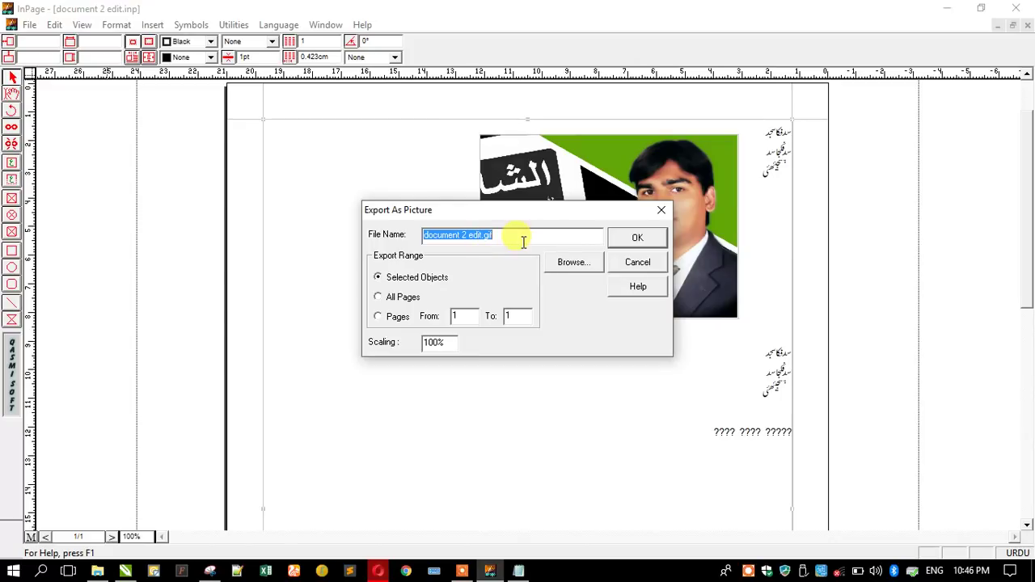
Set the export file to 7 on the Desktop, using the CompuServe Bitmap Files type.
{"action": "left_click", "coordinate": [554, 260]}
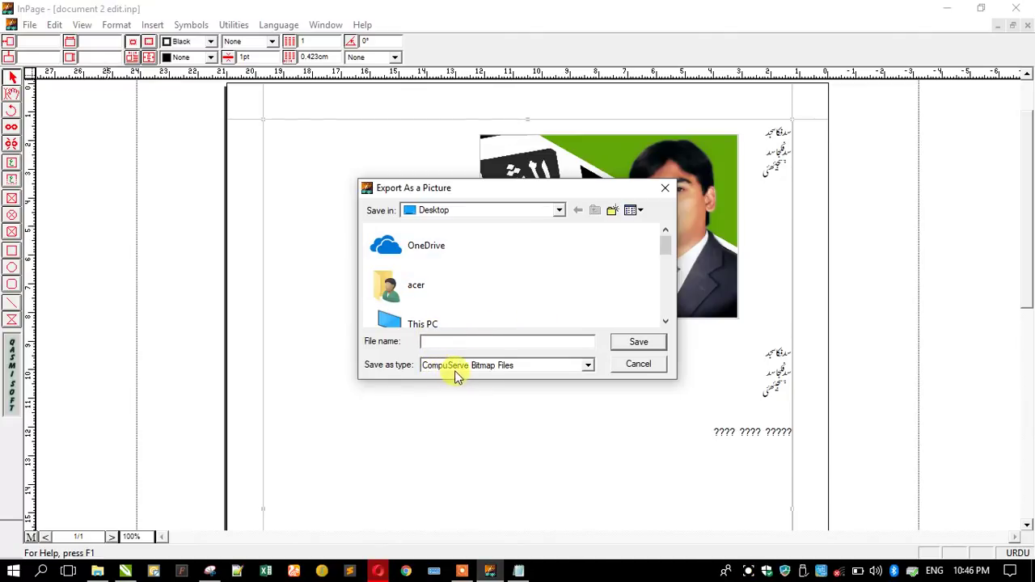
{"action": "left_click", "coordinate": [487, 368]}
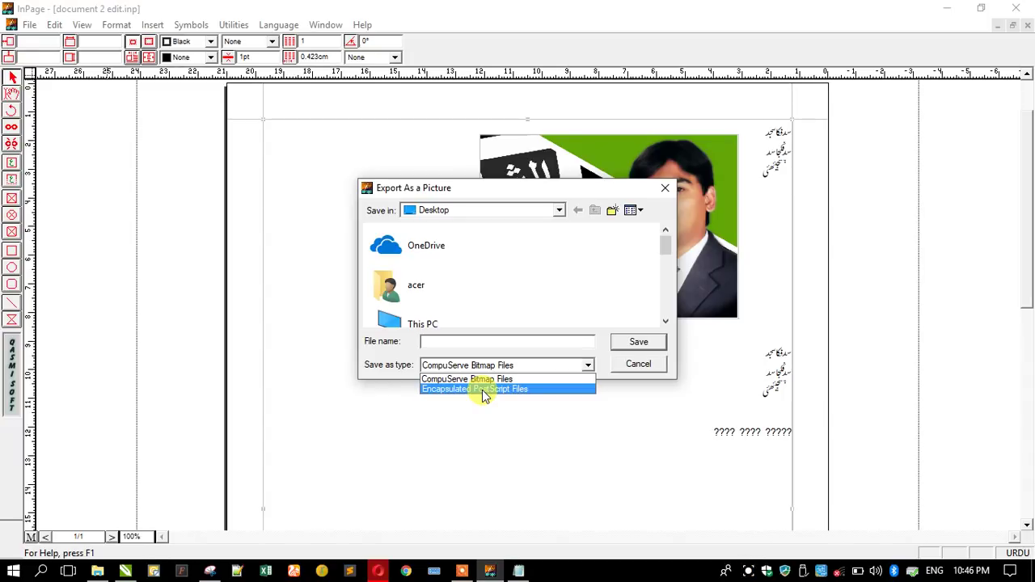
{"action": "left_click", "coordinate": [482, 390]}
{"action": "left_click", "coordinate": [497, 342]}
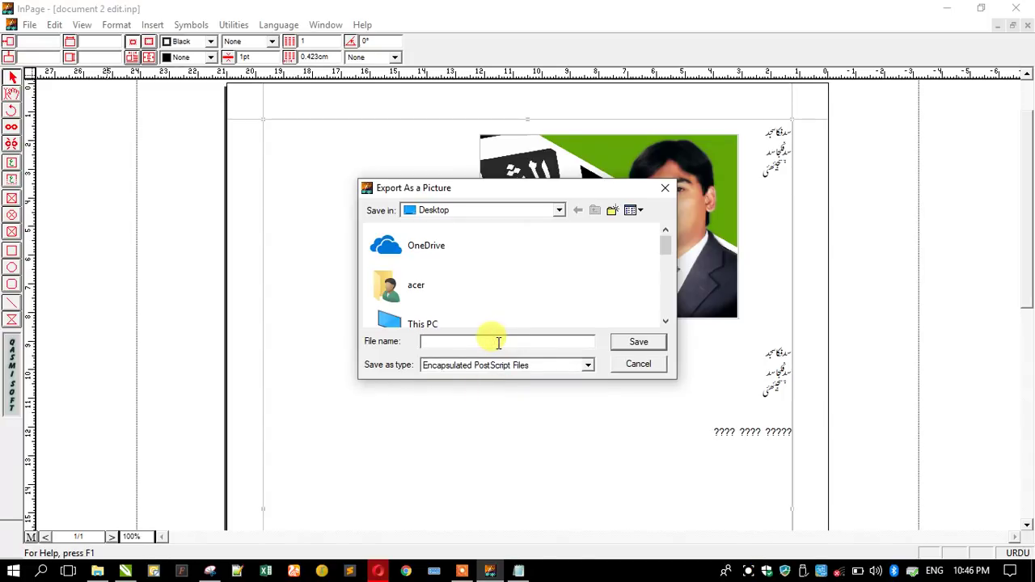
{"action": "left_click", "coordinate": [478, 365]}
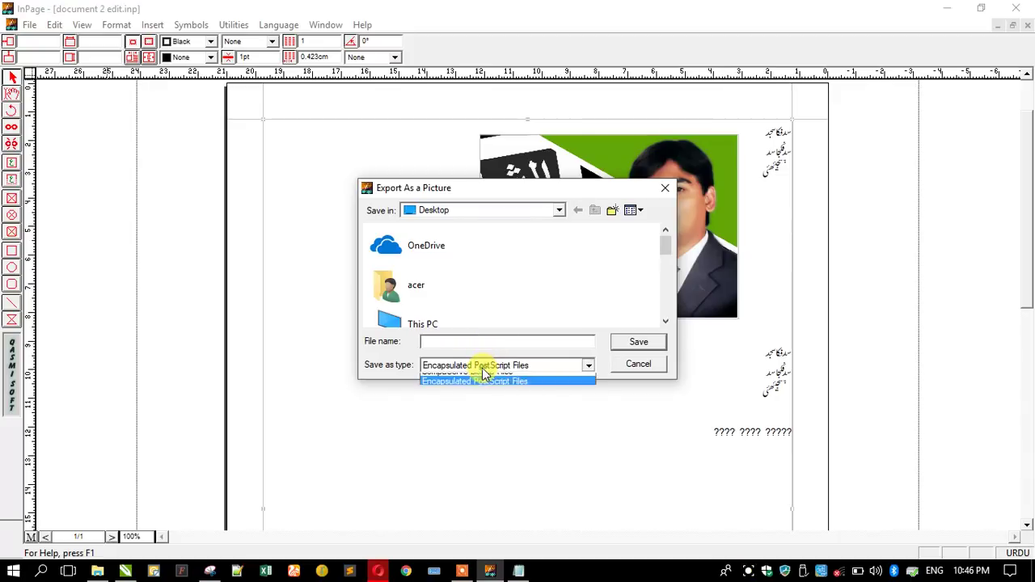
{"action": "left_click", "coordinate": [477, 386]}
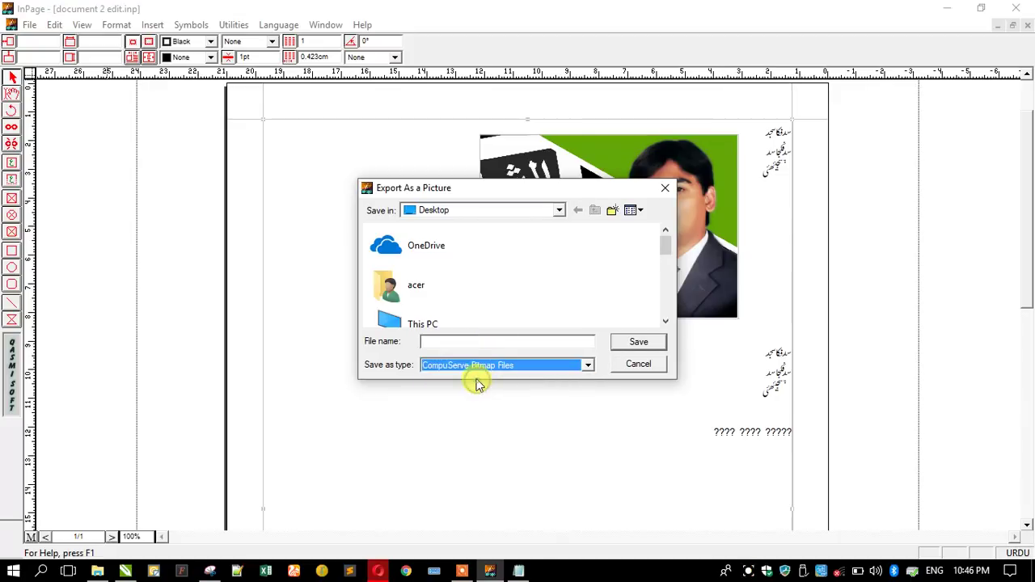
{"action": "left_click", "coordinate": [503, 343]}
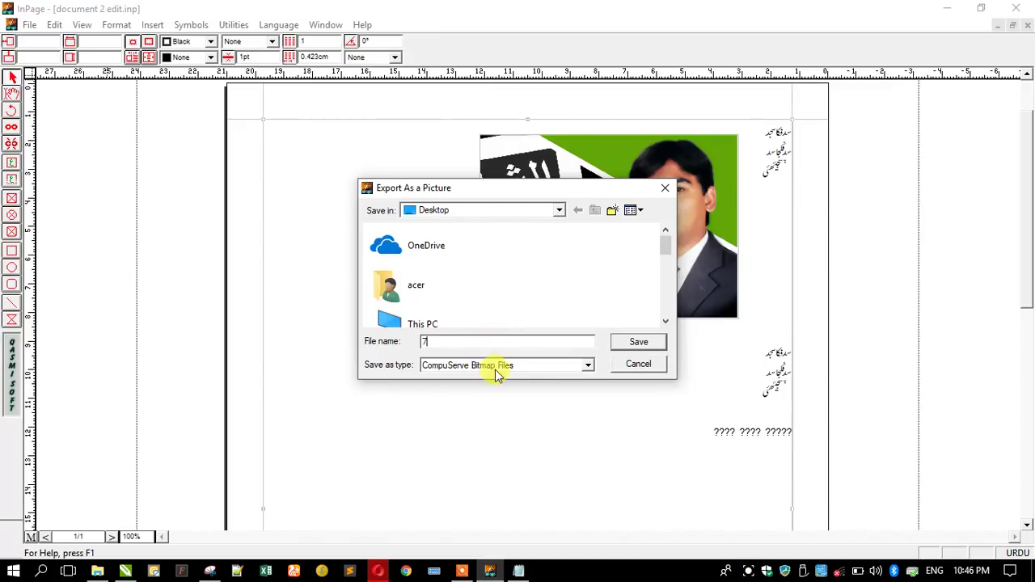
{"action": "left_click", "coordinate": [618, 346]}
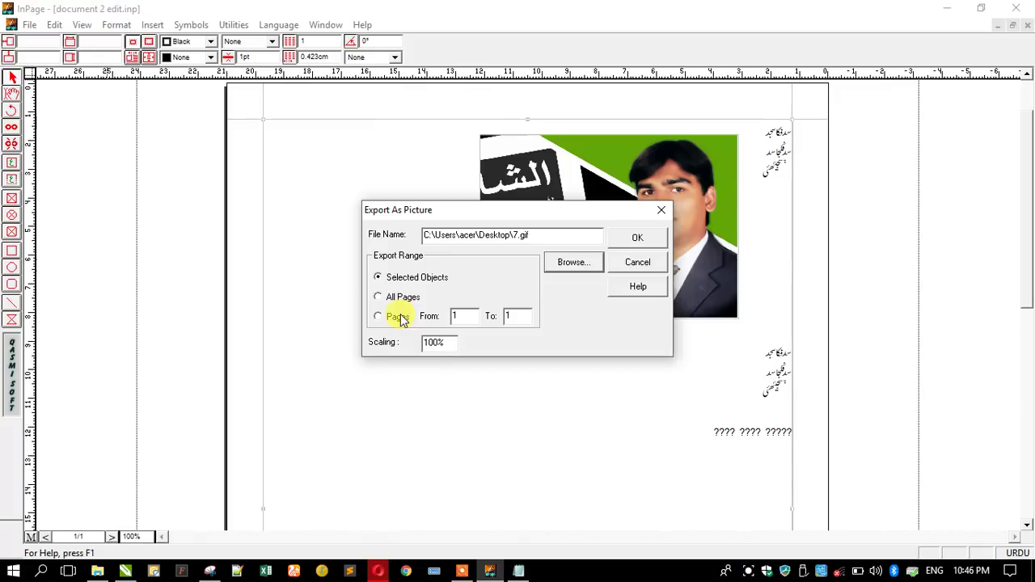
Try to export the selected objects to 7.gif at 300% scaling.
{"action": "left_click", "coordinate": [434, 341]}
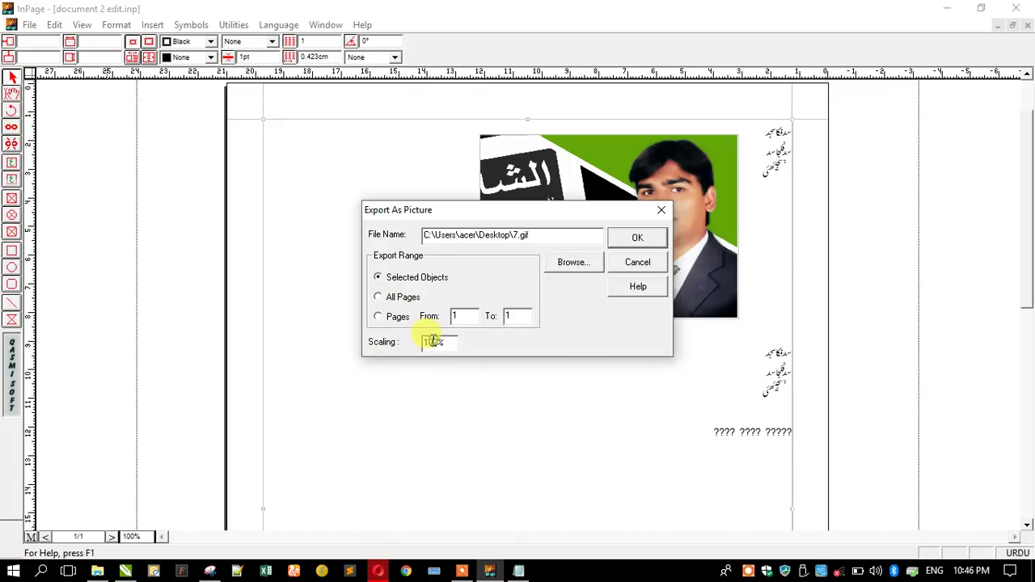
{"action": "double_click", "coordinate": [422, 343]}
{"action": "type", "text": "3"}
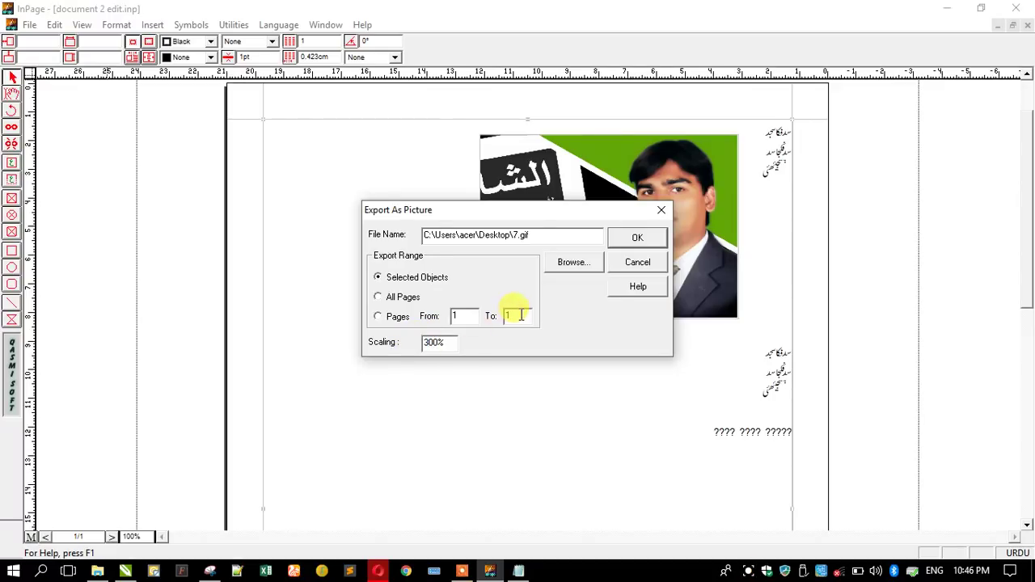
{"action": "left_click", "coordinate": [626, 238]}
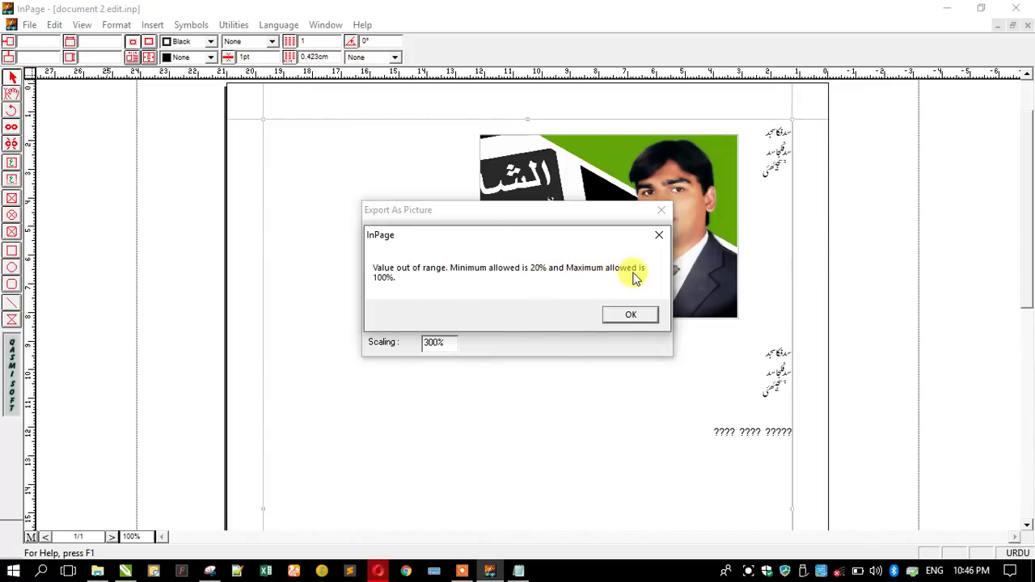
{"action": "left_click", "coordinate": [627, 316]}
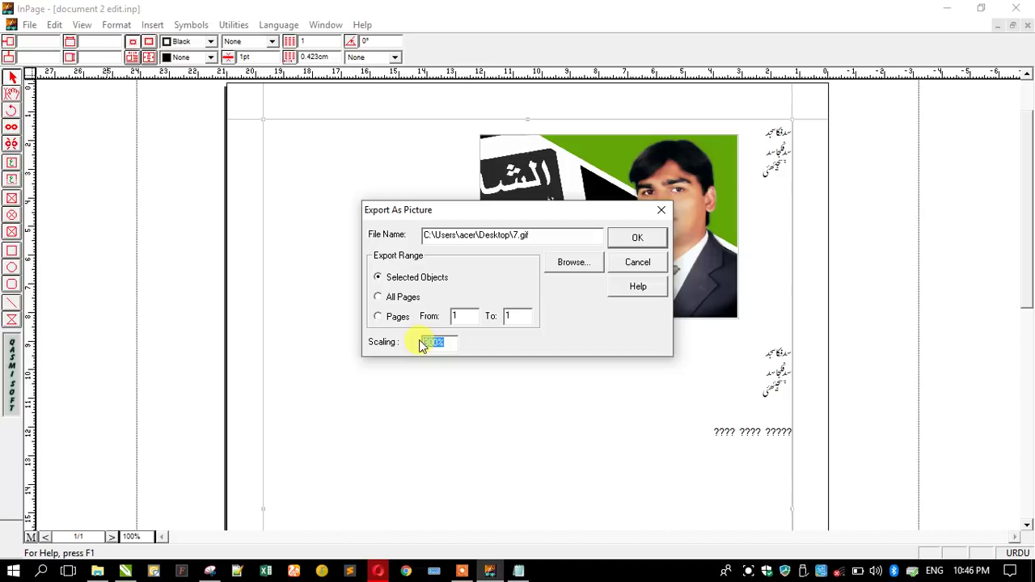
Try to export the selected objects to 7.gif with the scaling lowered to 120%.
{"action": "left_click_drag", "start_coordinate": [433, 341], "coordinate": [410, 343]}
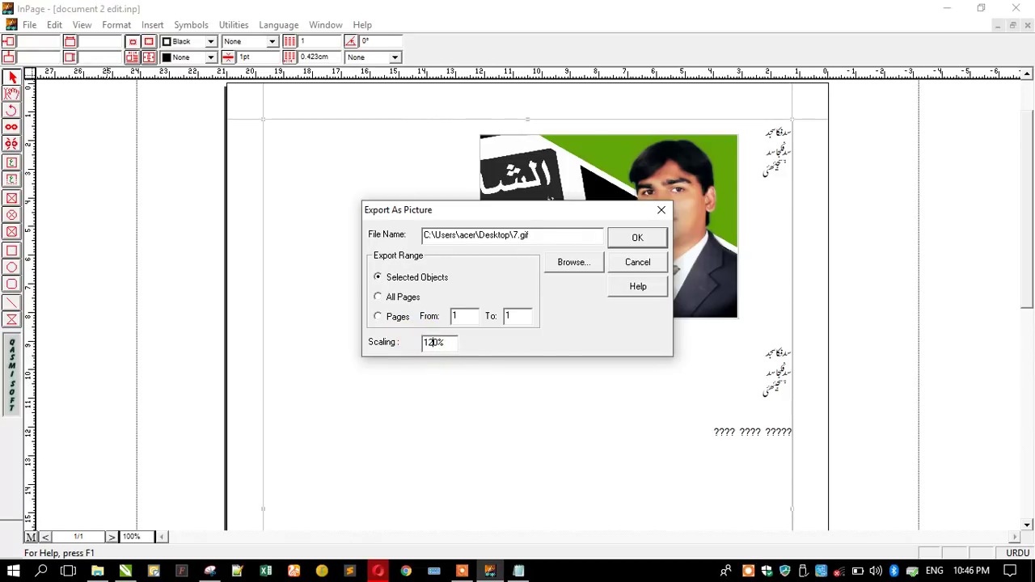
{"action": "left_click", "coordinate": [621, 237]}
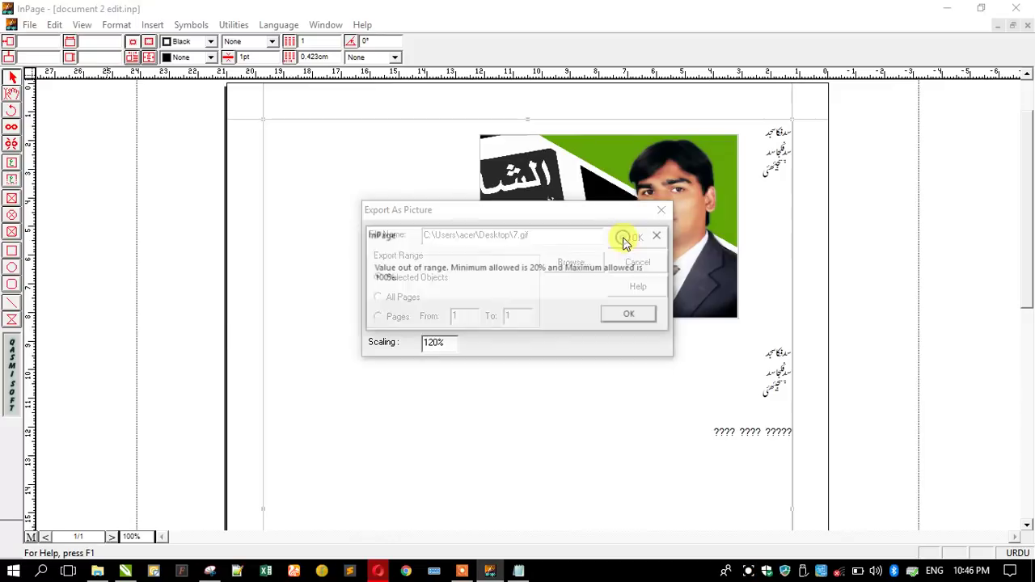
{"action": "left_click", "coordinate": [631, 315]}
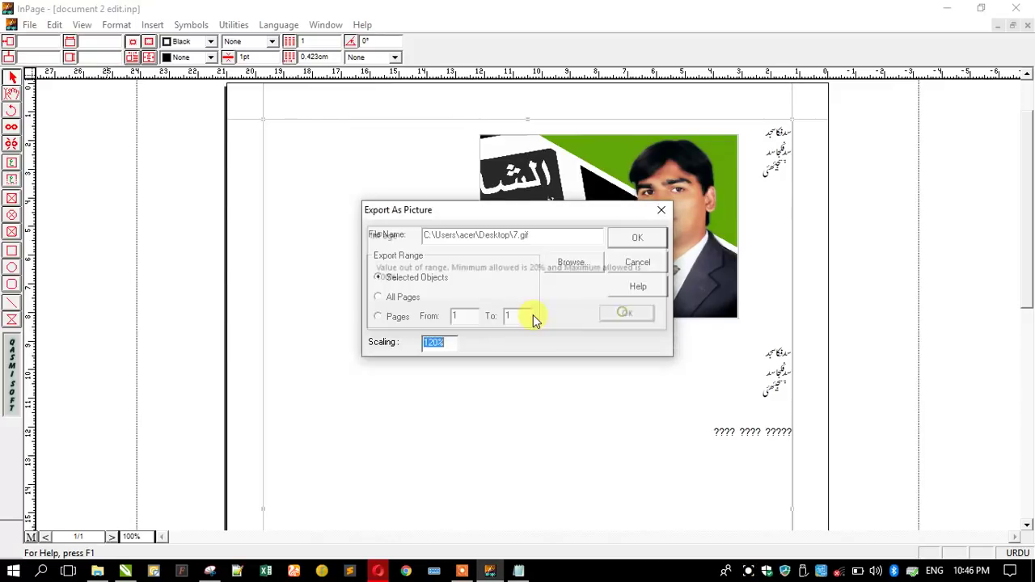
Export the selected objects to 7.gif with the scaling set to 100%.
{"action": "left_click_drag", "start_coordinate": [431, 342], "coordinate": [406, 343]}
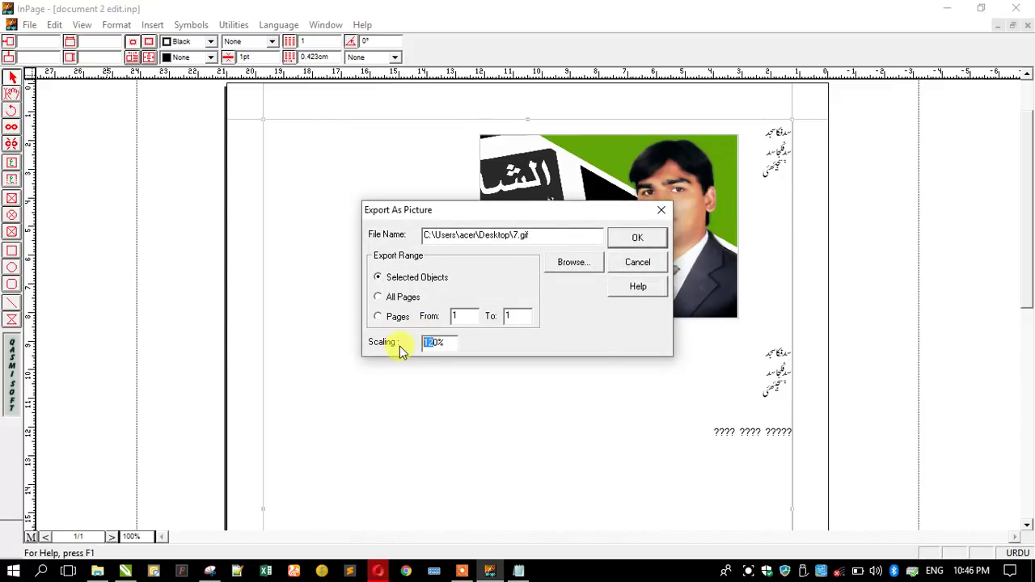
{"action": "type", "text": "10"}
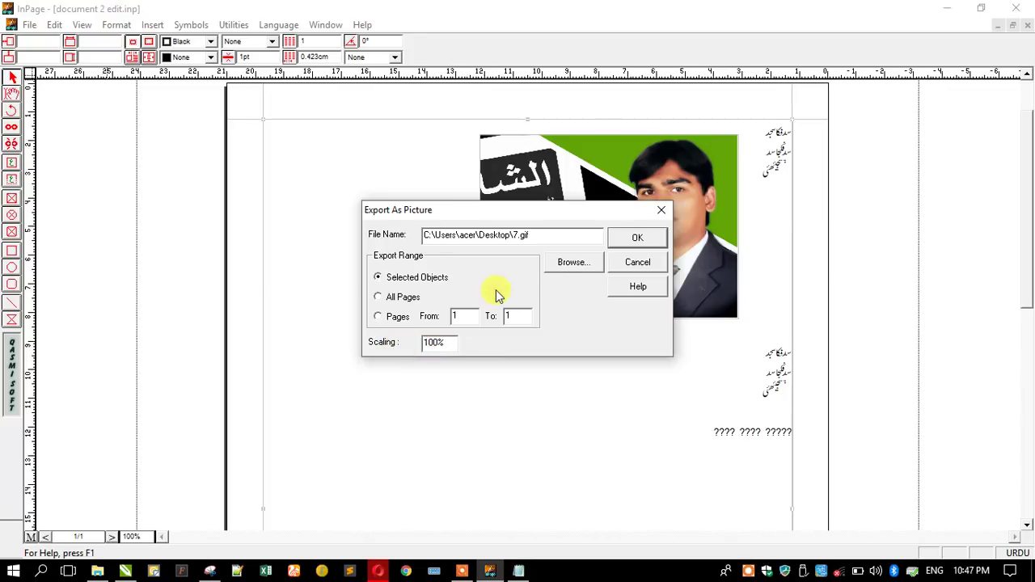
{"action": "left_click", "coordinate": [621, 236]}
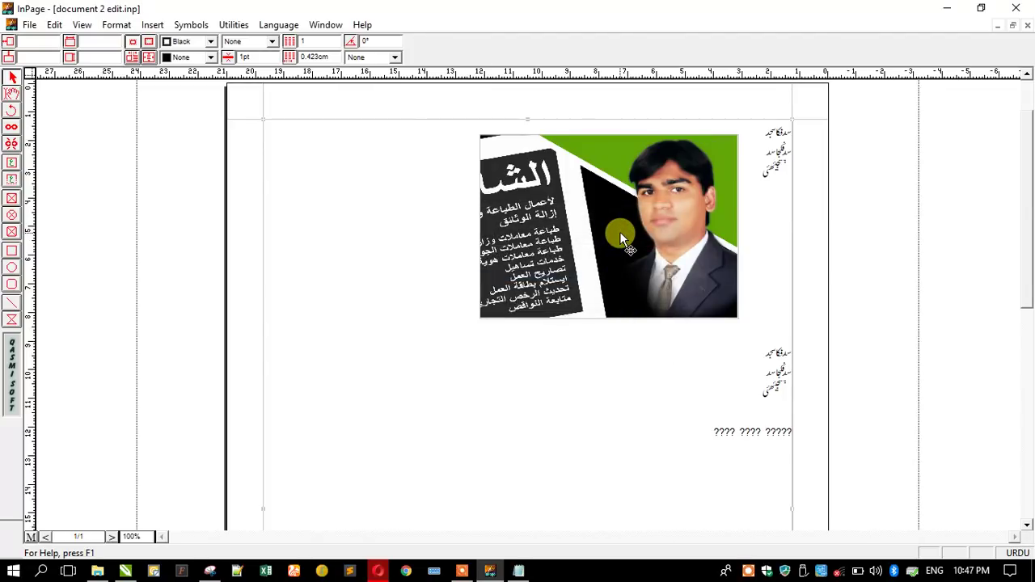
Minimize InPage and close New Text Document.txt in Notepad, saving its changes with ANSI encoding.
{"action": "left_click", "coordinate": [949, 8]}
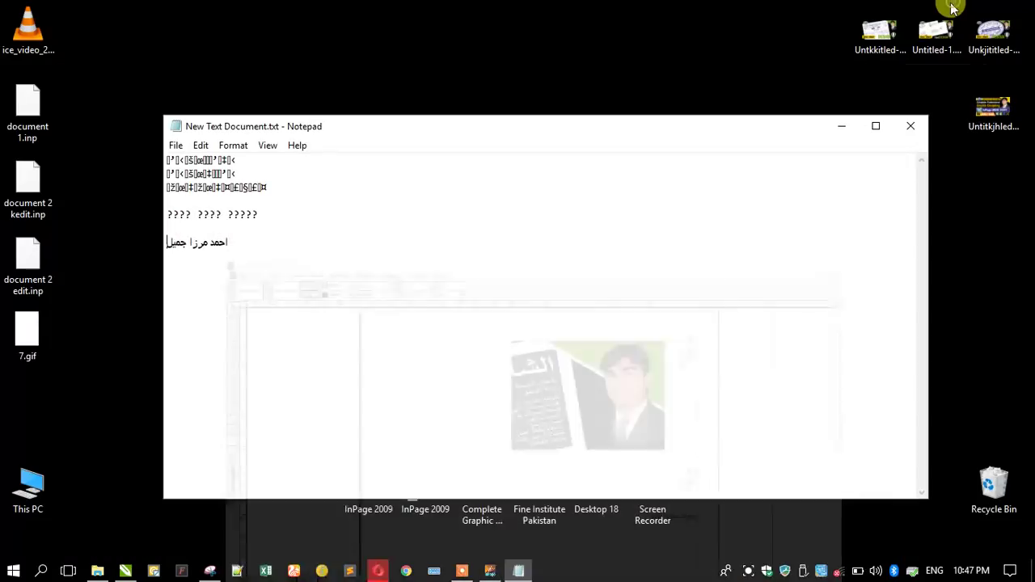
{"action": "left_click", "coordinate": [906, 127]}
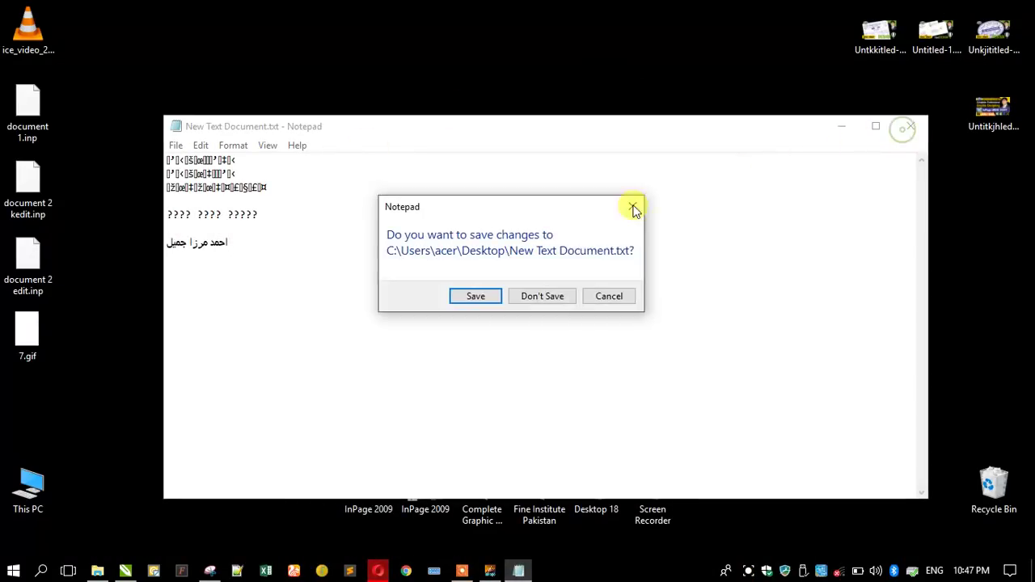
{"action": "left_click", "coordinate": [485, 296]}
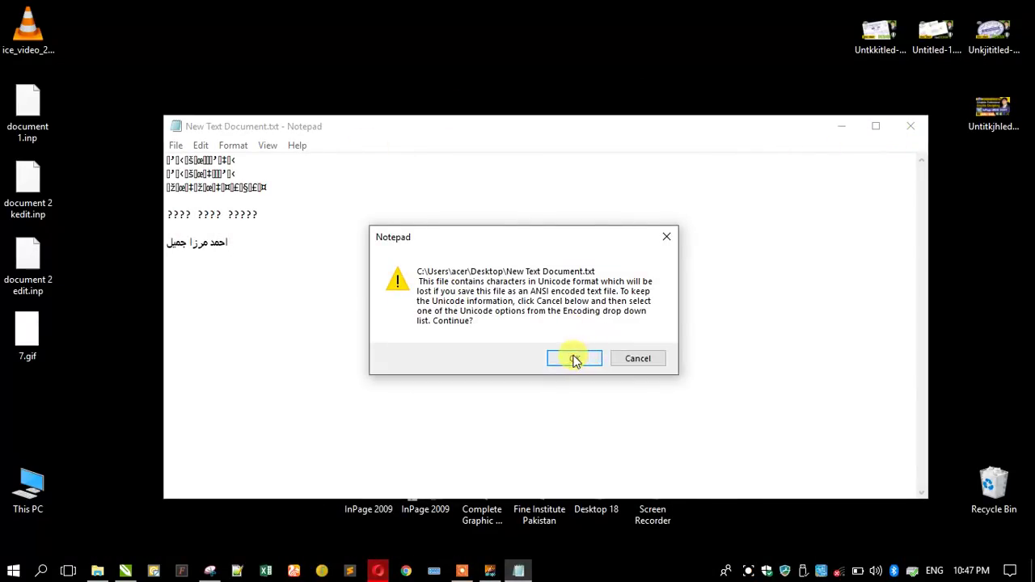
{"action": "left_click", "coordinate": [574, 359]}
Open 7.gif from the Desktop and examine the exported picture.
{"action": "double_click", "coordinate": [12, 346]}
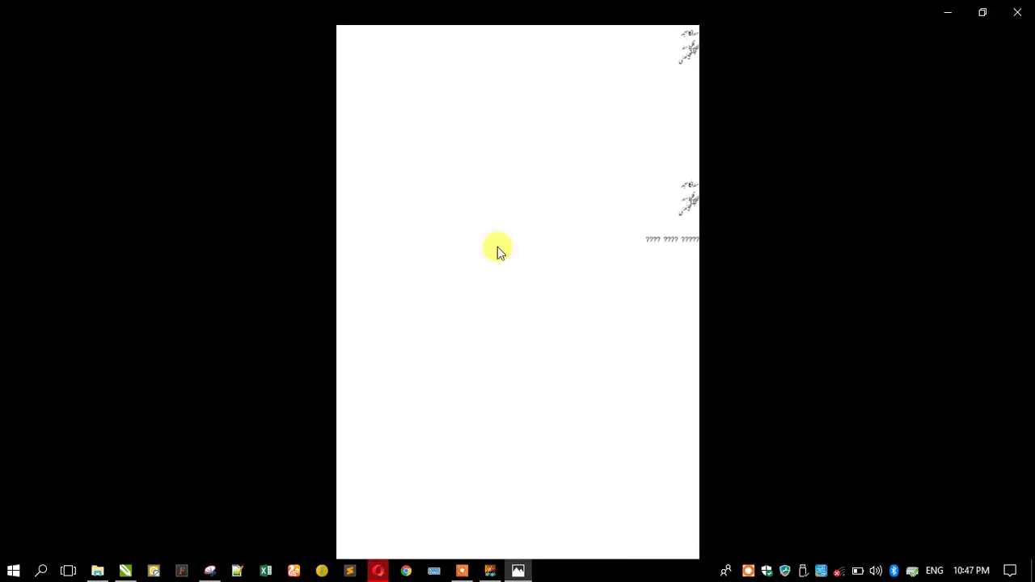
{"action": "mouse_move", "coordinate": [567, 150]}
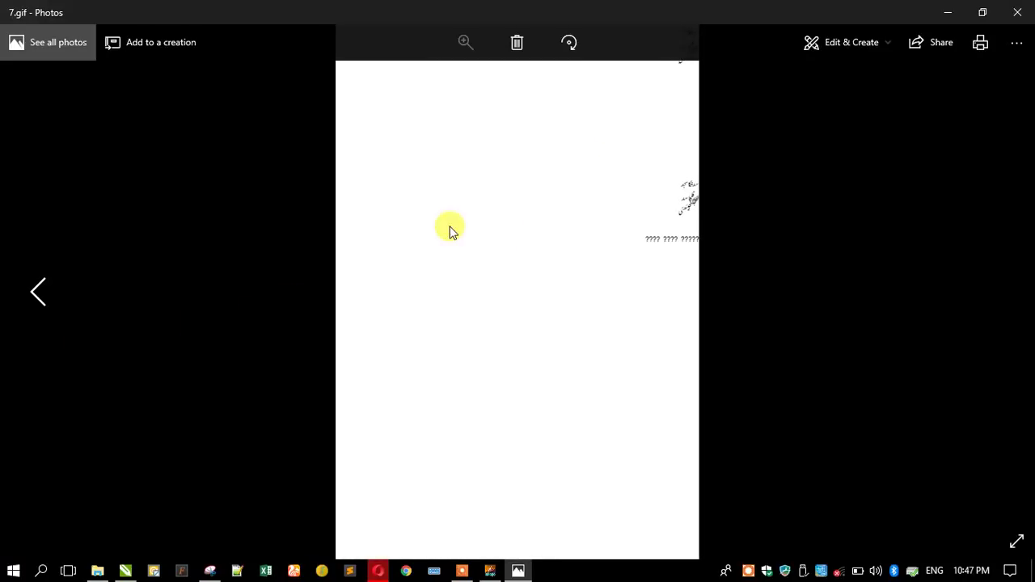
{"action": "key", "text": "Left"}
{"action": "key", "text": "Right"}
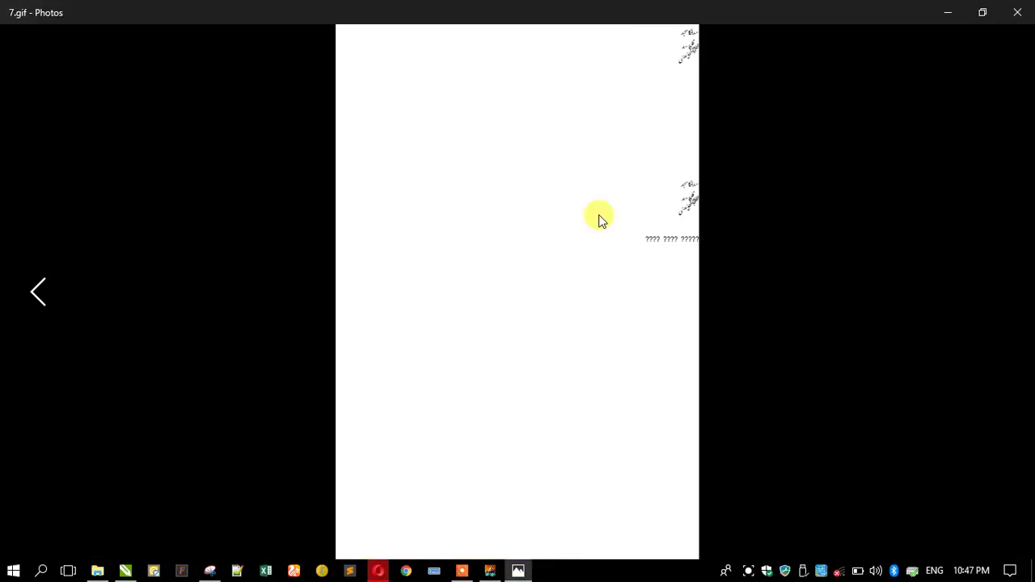
{"action": "mouse_move", "coordinate": [798, 421]}
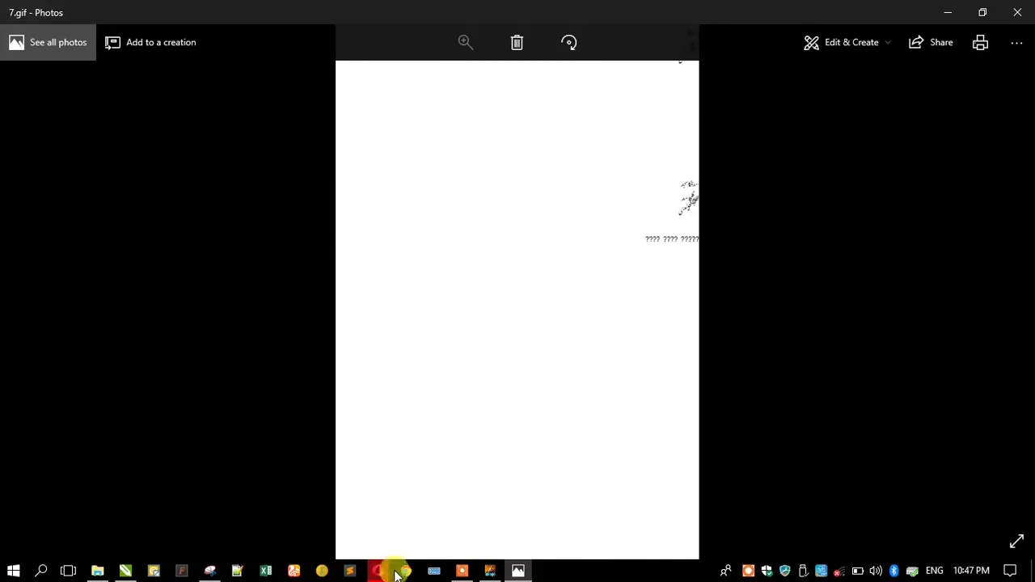
Switch back to InPage, deselect the text frame and open the Export Page settings.
{"action": "left_click", "coordinate": [491, 571]}
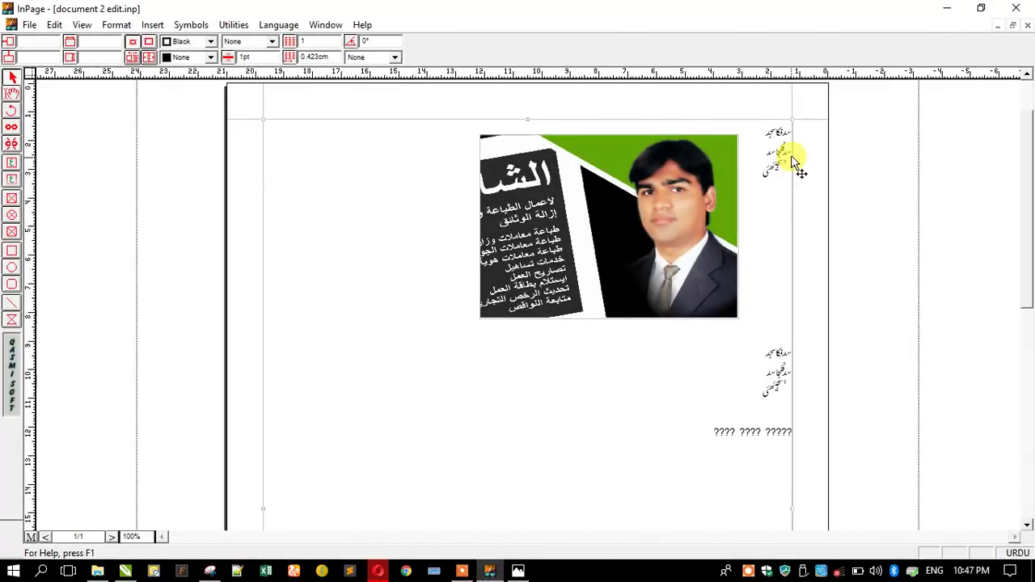
{"action": "left_click", "coordinate": [240, 103]}
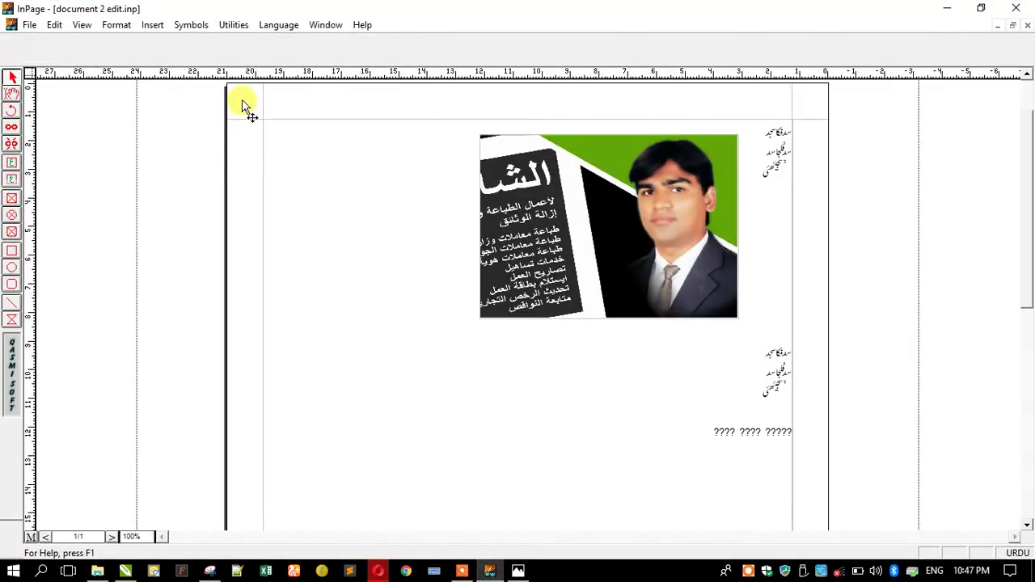
{"action": "left_click", "coordinate": [33, 31]}
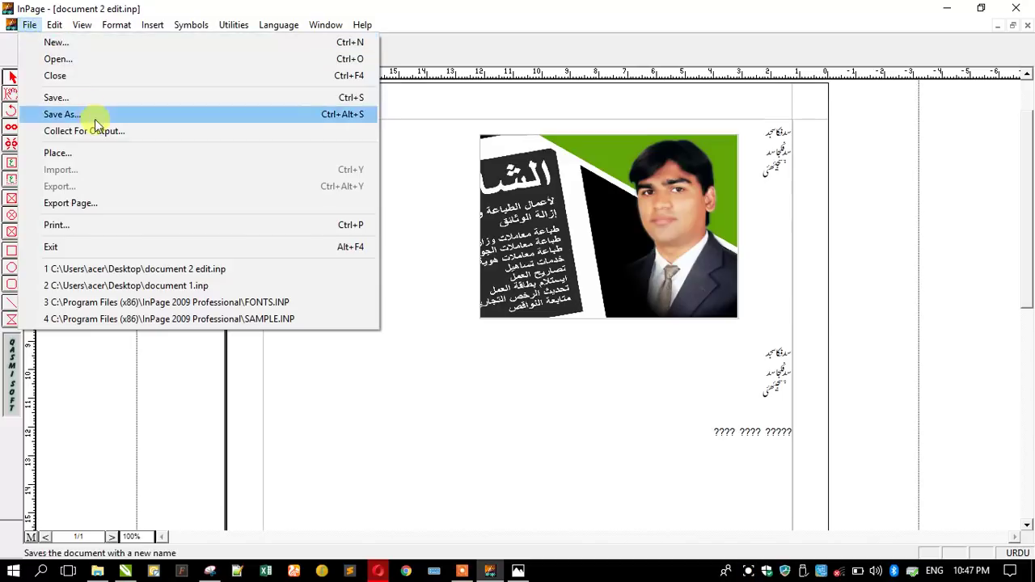
{"action": "left_click", "coordinate": [102, 203]}
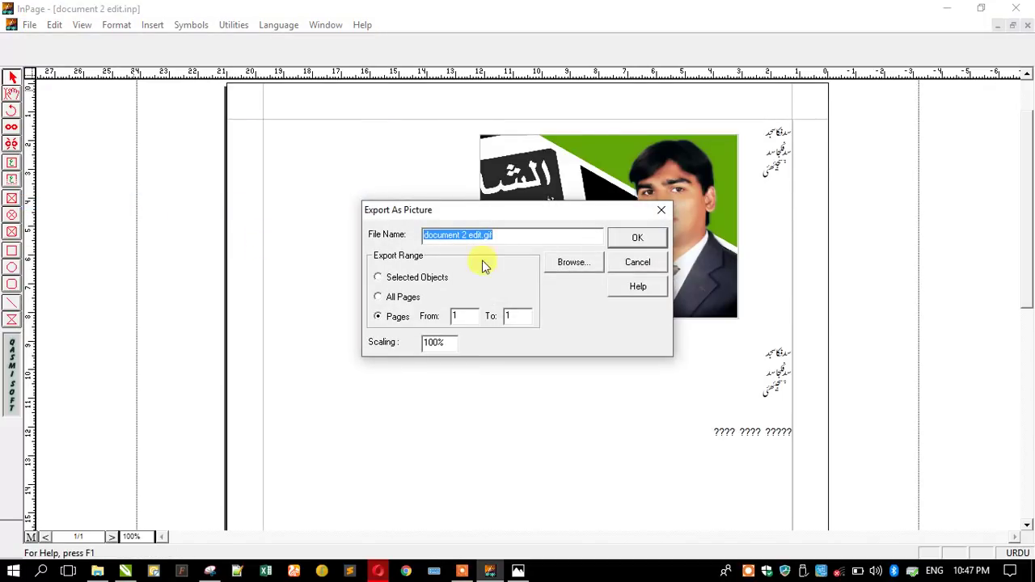
Export page 1 to the Desktop as file 8, using the Encapsulated PostScript Files type at 100% scaling.
{"action": "left_click", "coordinate": [584, 267]}
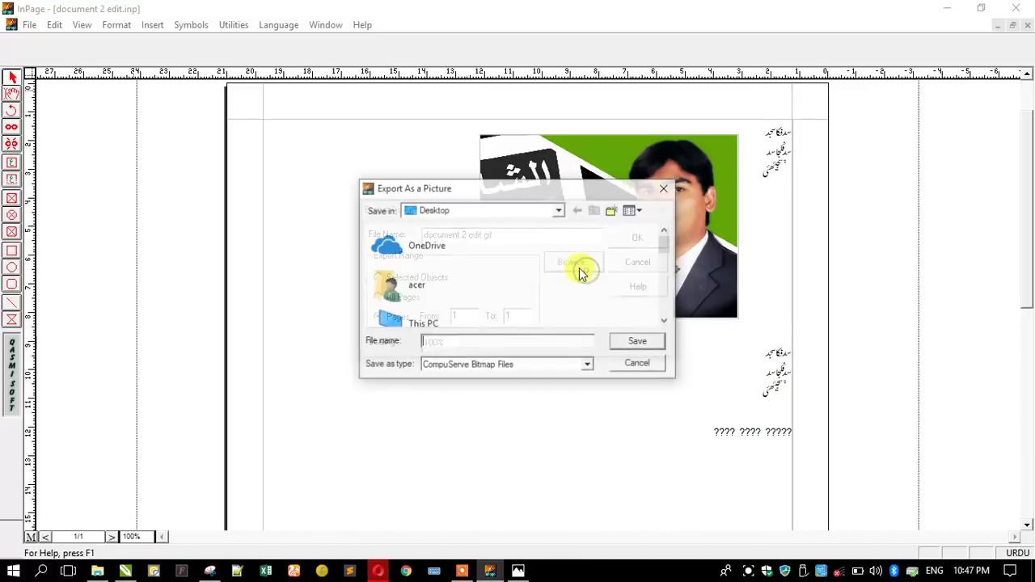
{"action": "left_click", "coordinate": [501, 365]}
{"action": "left_click", "coordinate": [511, 389]}
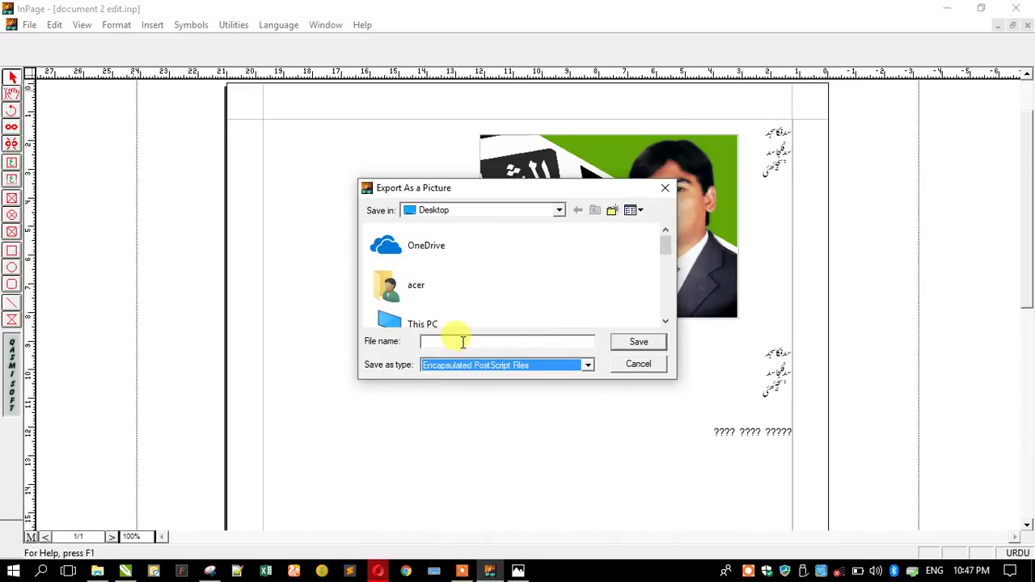
{"action": "left_click", "coordinate": [463, 342]}
{"action": "key", "text": "Return"}
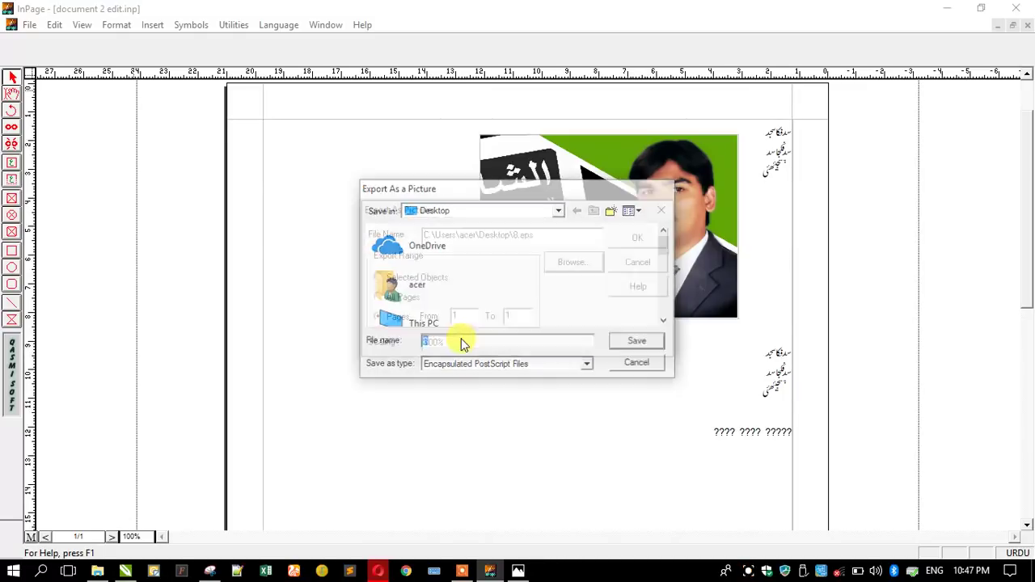
{"action": "left_click", "coordinate": [632, 237]}
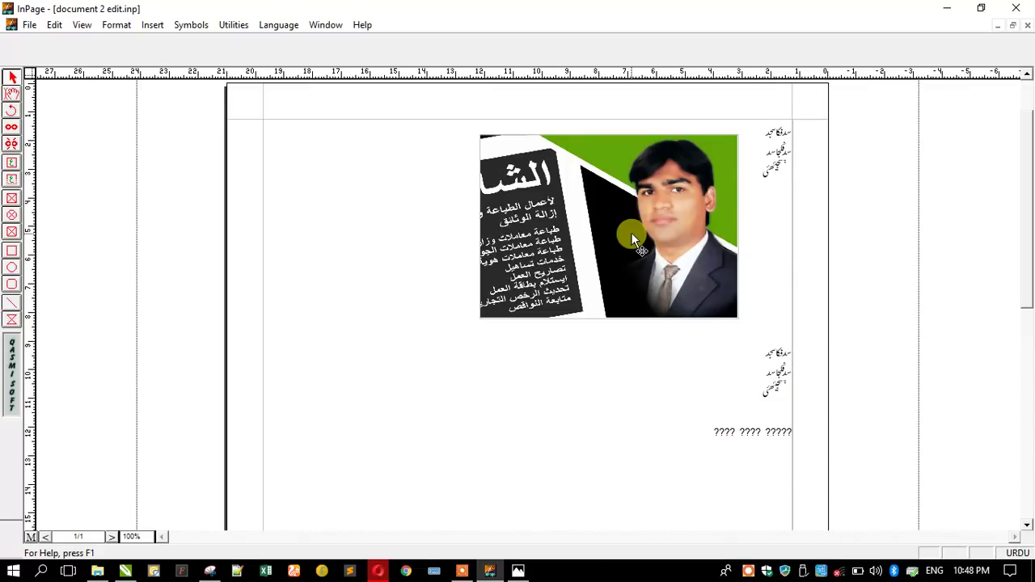
Clear the InPage and Photos windows off the Desktop and move 8.eps into the empty space beside document 1.inp.
{"action": "left_click", "coordinate": [948, 8]}
{"action": "left_click", "coordinate": [1018, 12]}
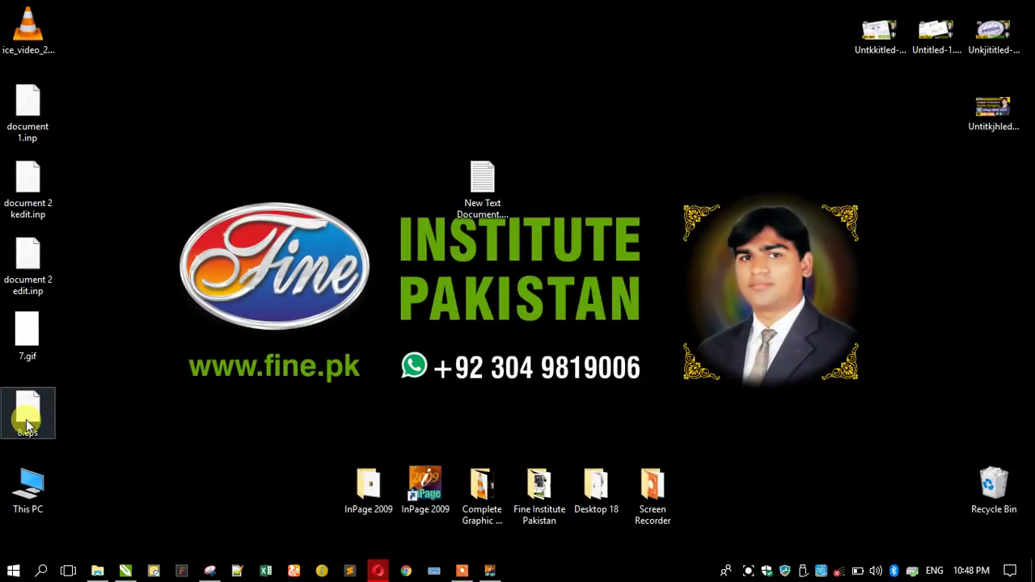
{"action": "left_click_drag", "start_coordinate": [26, 420], "coordinate": [163, 120]}
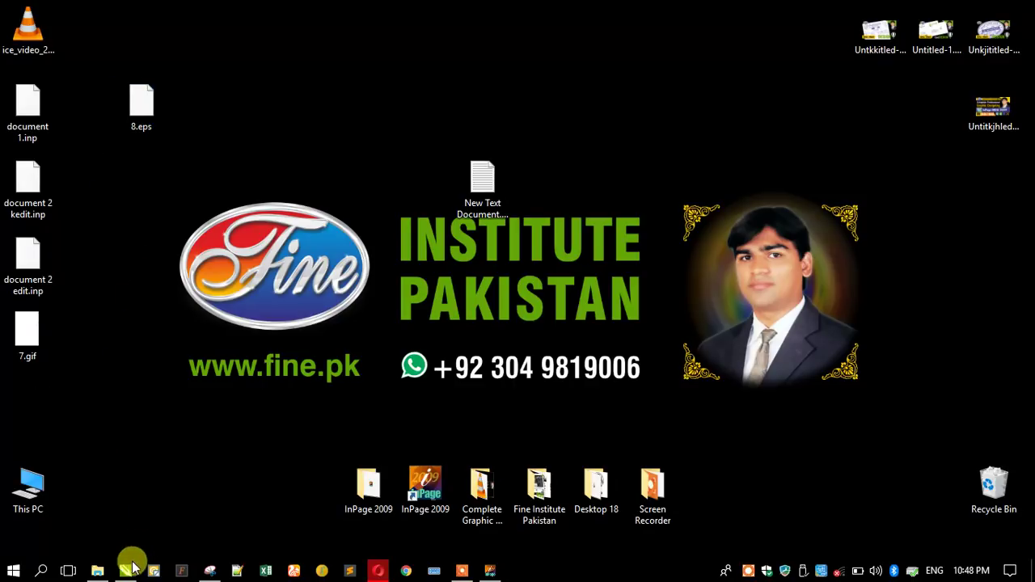
Switch to CorelDRAW, create a new blank document and shrink and move the window so 8.eps stays visible on the Desktop.
{"action": "mouse_move", "coordinate": [127, 571]}
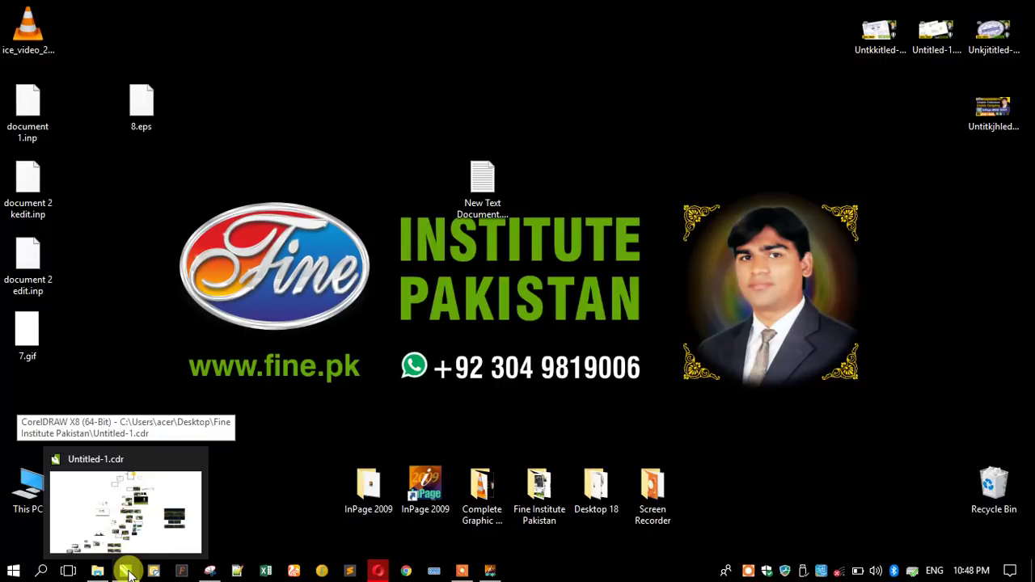
{"action": "left_click", "coordinate": [115, 513]}
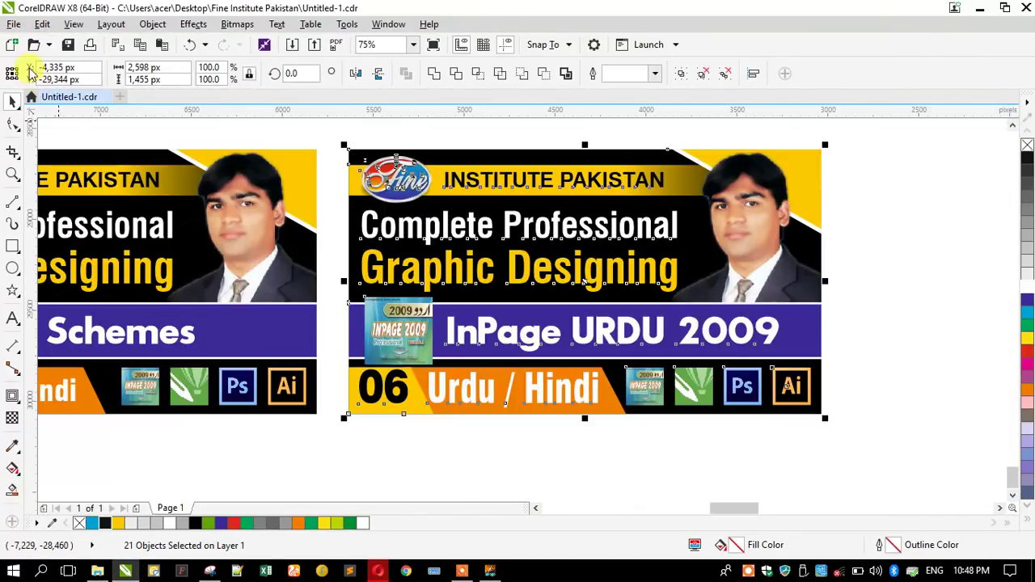
{"action": "left_click", "coordinate": [12, 44]}
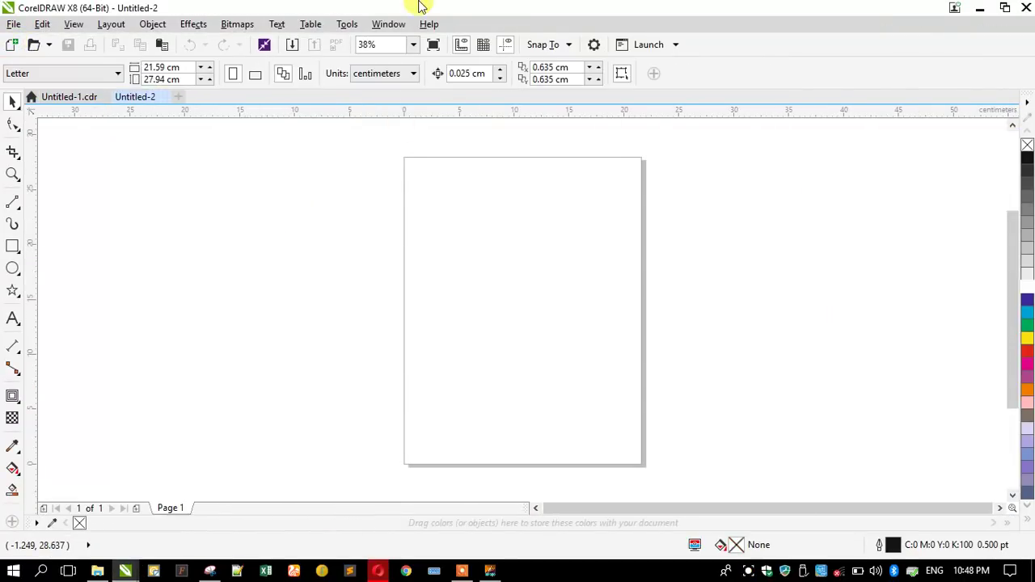
{"action": "double_click", "coordinate": [420, 7]}
{"action": "left_click_drag", "start_coordinate": [402, 17], "coordinate": [615, 79]}
Import 8.eps from the Desktop into the new drawing as editable, with its text imported as Text.
{"action": "left_click_drag", "start_coordinate": [154, 97], "coordinate": [565, 275]}
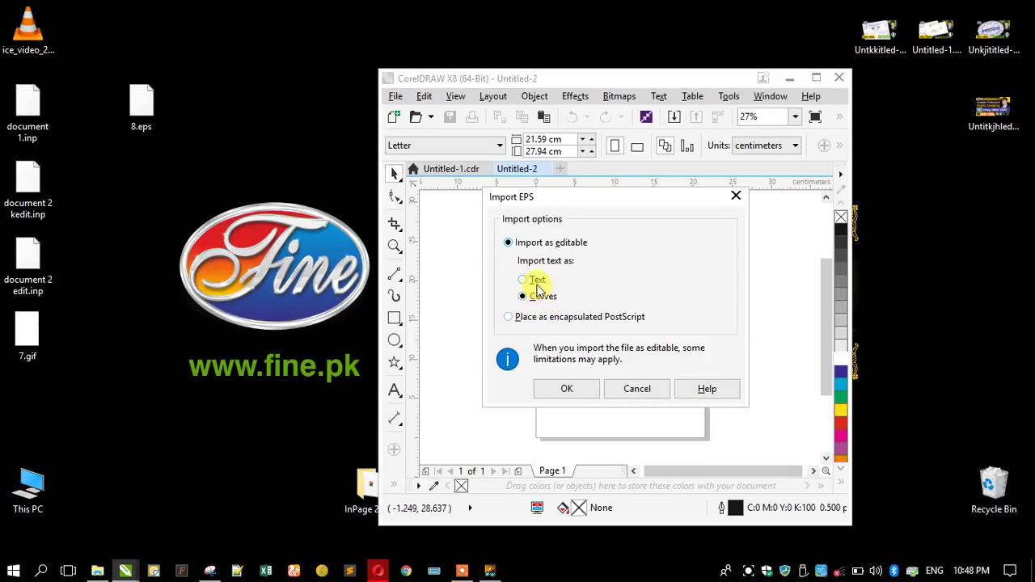
{"action": "left_click", "coordinate": [534, 283]}
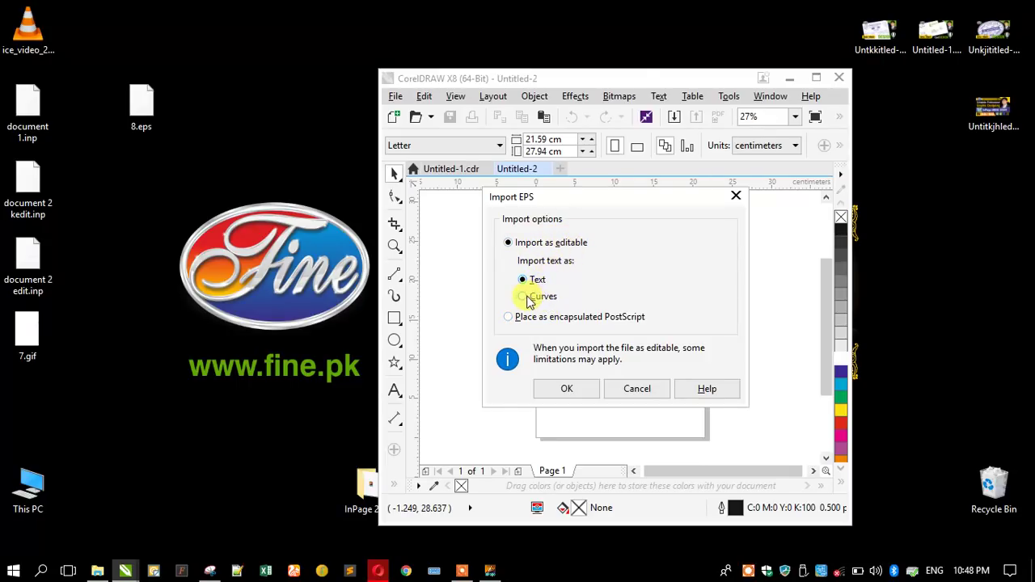
{"action": "left_click", "coordinate": [558, 389]}
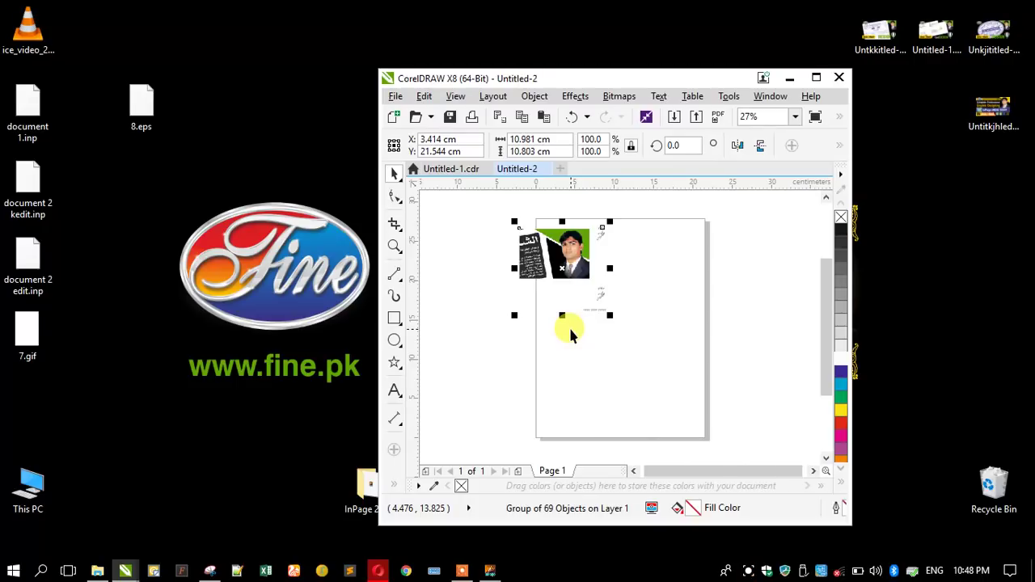
Maximize CorelDRAW, ungroup the imported artwork and move the photo bitmap off the page to its left.
{"action": "left_click", "coordinate": [816, 77]}
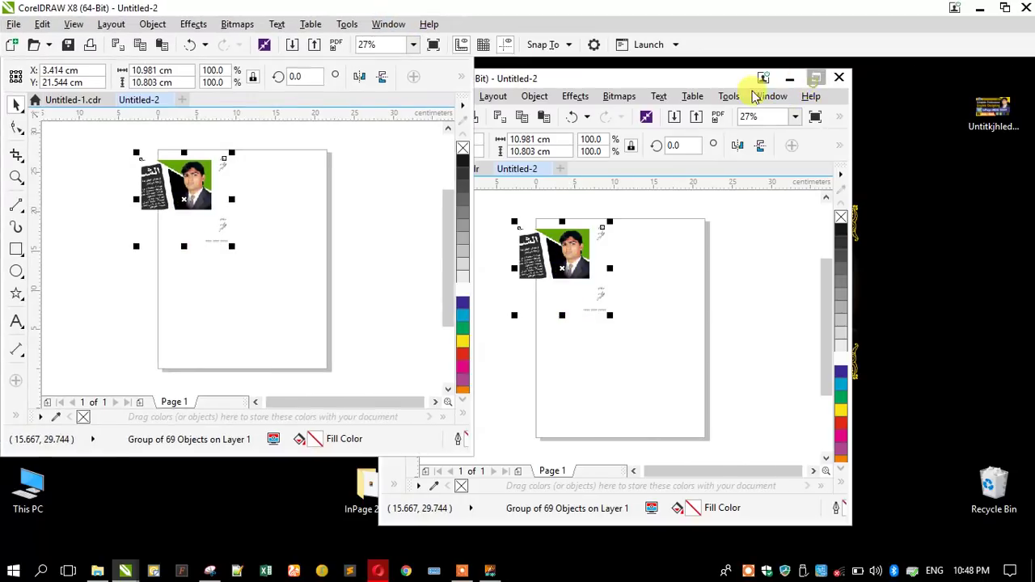
{"action": "scroll", "coordinate": [412, 174], "scroll_direction": "up", "scroll_amount": 2}
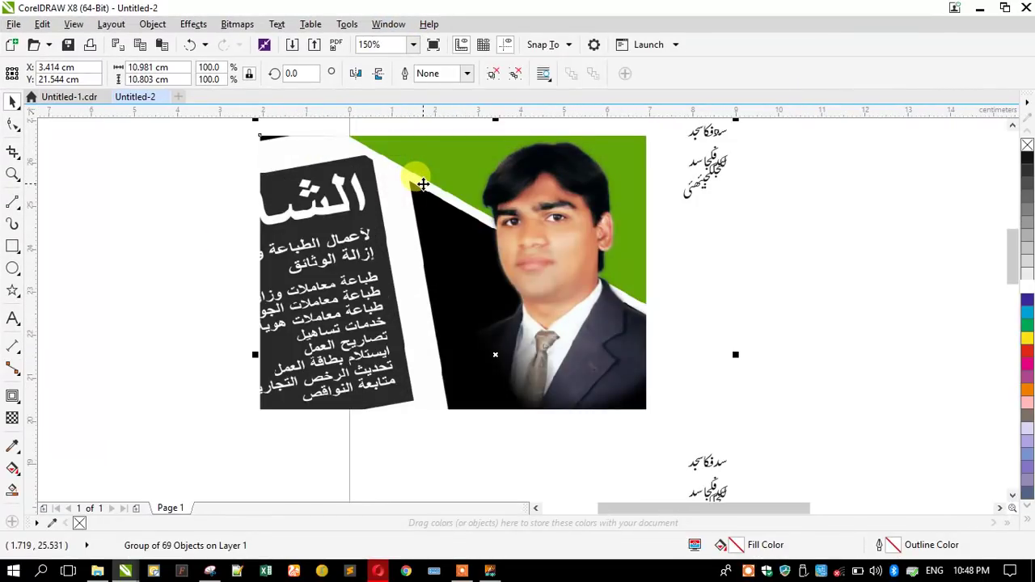
{"action": "scroll", "coordinate": [423, 184], "scroll_direction": "down", "scroll_amount": 1}
{"action": "left_click", "coordinate": [493, 74]}
{"action": "left_click_drag", "start_coordinate": [453, 223], "coordinate": [230, 243]}
Move the separate curve of the first word in the lower Urdu text block down onto the lines below it.
{"action": "scroll", "coordinate": [570, 323], "scroll_direction": "up", "scroll_amount": 3}
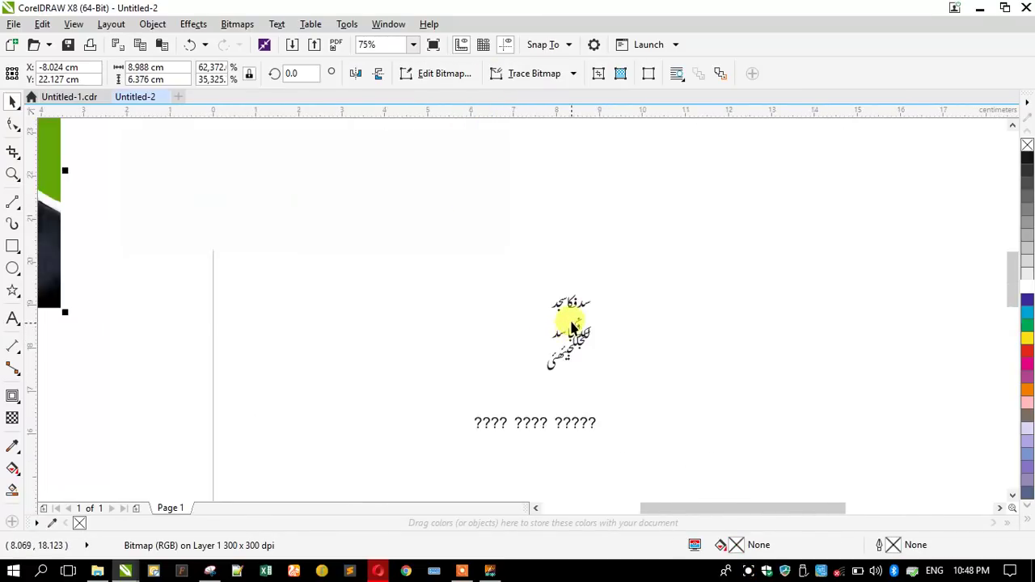
{"action": "left_click_drag", "start_coordinate": [562, 272], "coordinate": [520, 283]}
{"action": "left_click", "coordinate": [602, 273]}
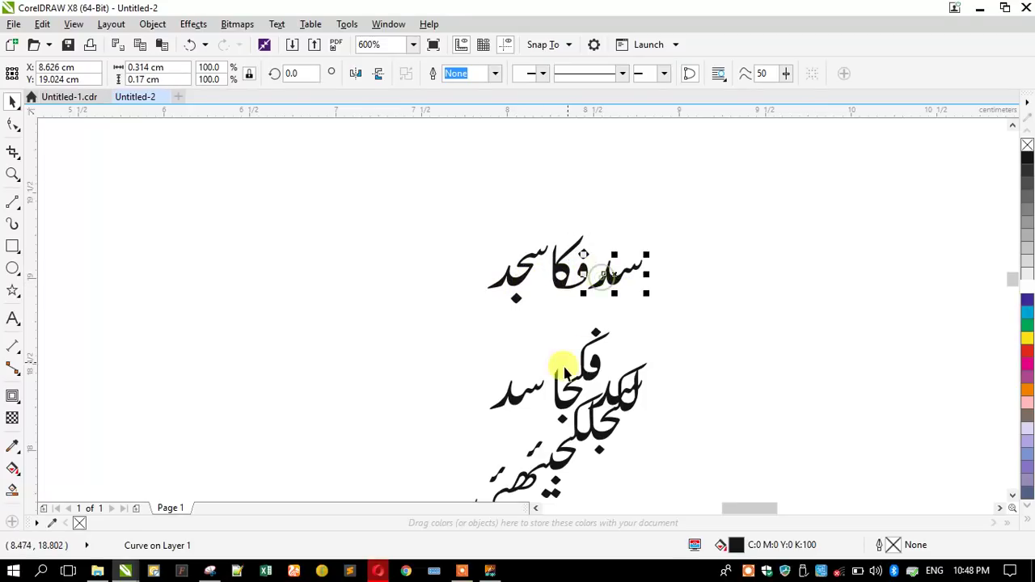
{"action": "left_click_drag", "start_coordinate": [561, 393], "coordinate": [507, 347]}
Move the photo bitmap back toward the page so it overlaps the page's left edge.
{"action": "scroll", "coordinate": [523, 365], "scroll_direction": "down", "scroll_amount": 4}
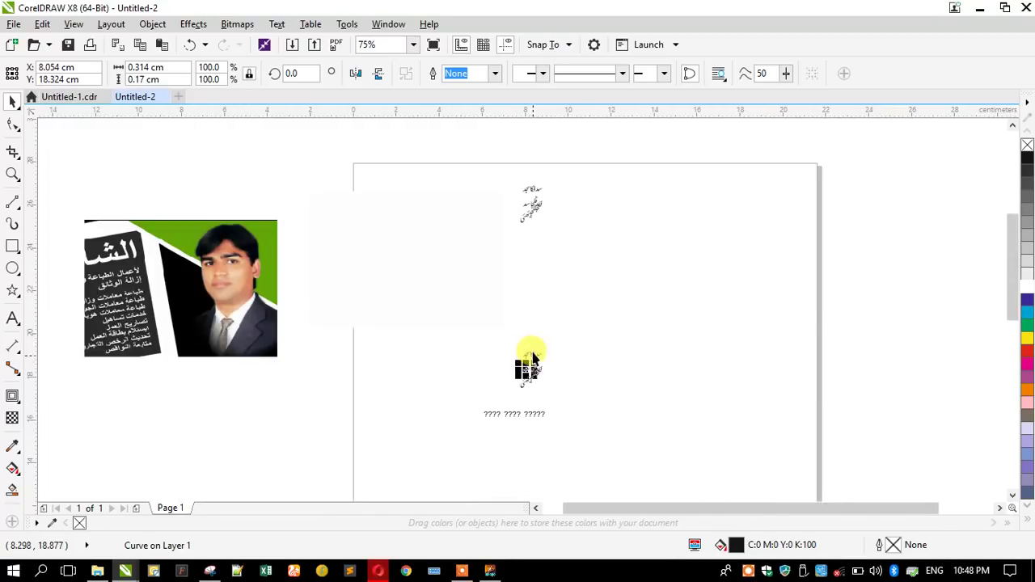
{"action": "left_click", "coordinate": [203, 299]}
{"action": "left_click_drag", "start_coordinate": [173, 308], "coordinate": [303, 280]}
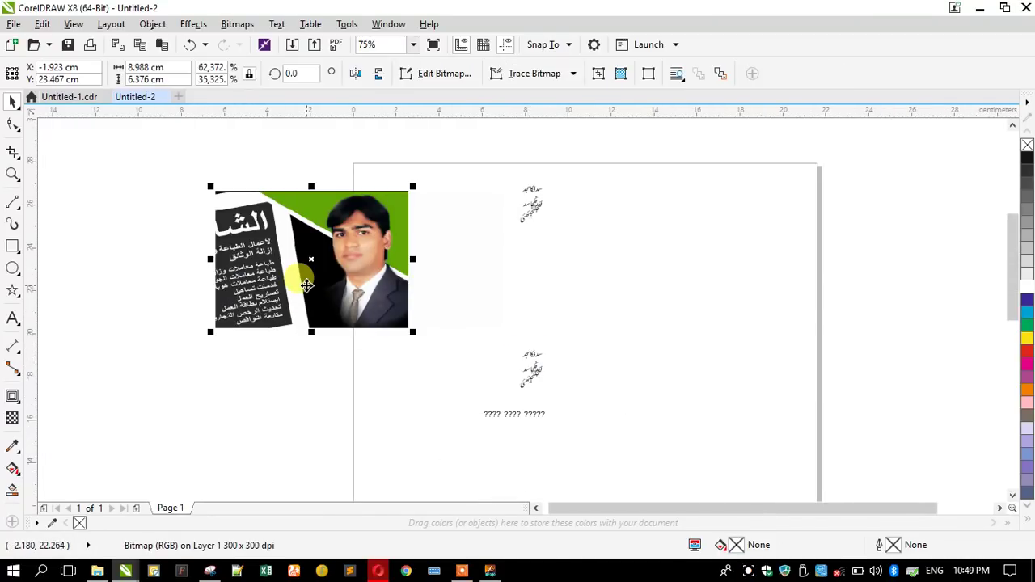
Extend the cropped photo bitmap's left edge outward with the Shape tool until it is about 22.1 cm wide.
{"action": "left_click", "coordinate": [241, 283]}
{"action": "scroll", "coordinate": [243, 276], "scroll_direction": "up", "scroll_amount": 4}
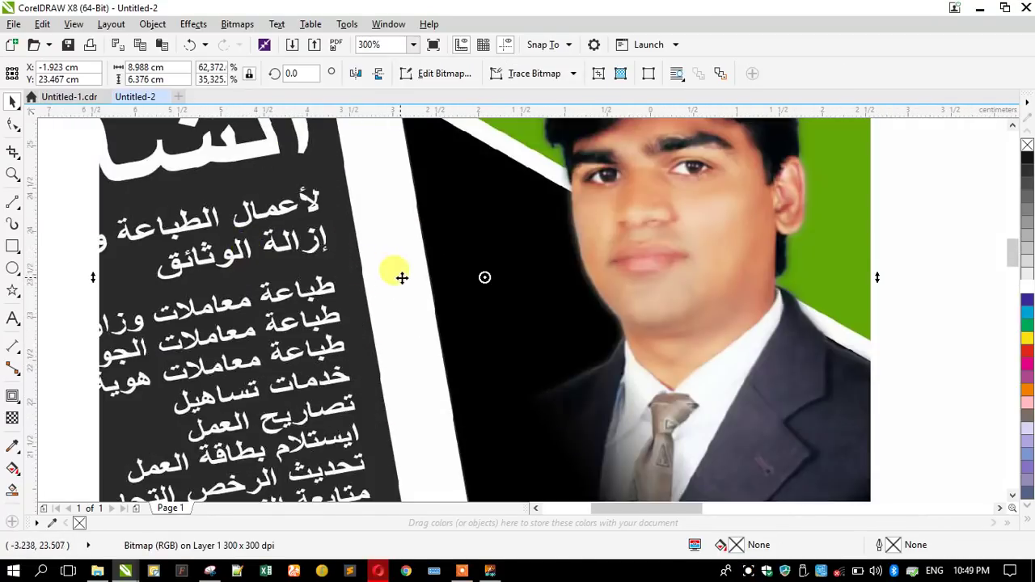
{"action": "scroll", "coordinate": [402, 275], "scroll_direction": "down", "scroll_amount": 4}
{"action": "scroll", "coordinate": [297, 250], "scroll_direction": "up", "scroll_amount": 2}
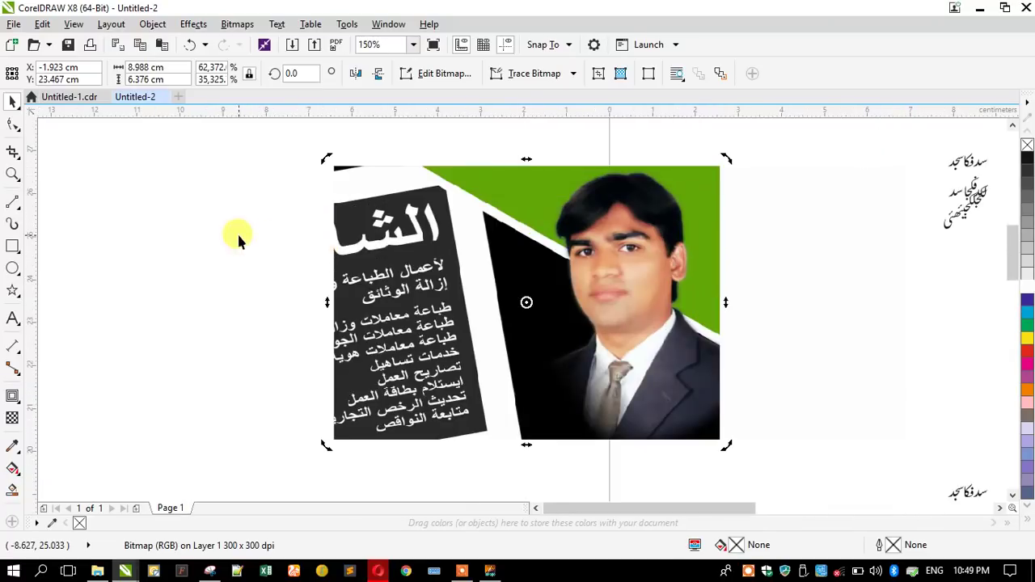
{"action": "left_click", "coordinate": [10, 128]}
{"action": "left_click_drag", "start_coordinate": [311, 152], "coordinate": [334, 462]}
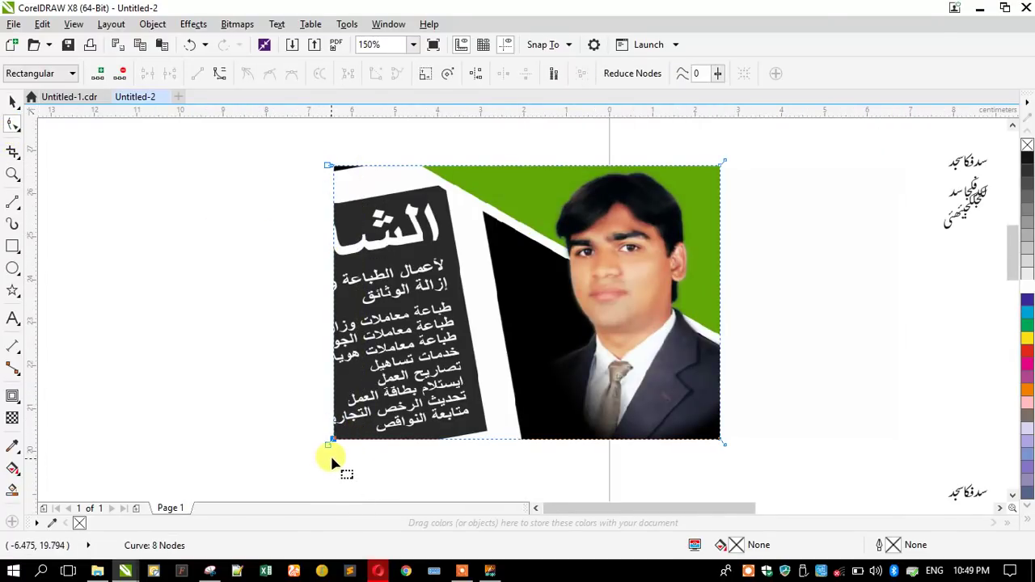
{"action": "left_click_drag", "start_coordinate": [332, 443], "coordinate": [120, 446]}
{"action": "scroll", "coordinate": [267, 410], "scroll_direction": "down", "scroll_amount": 2}
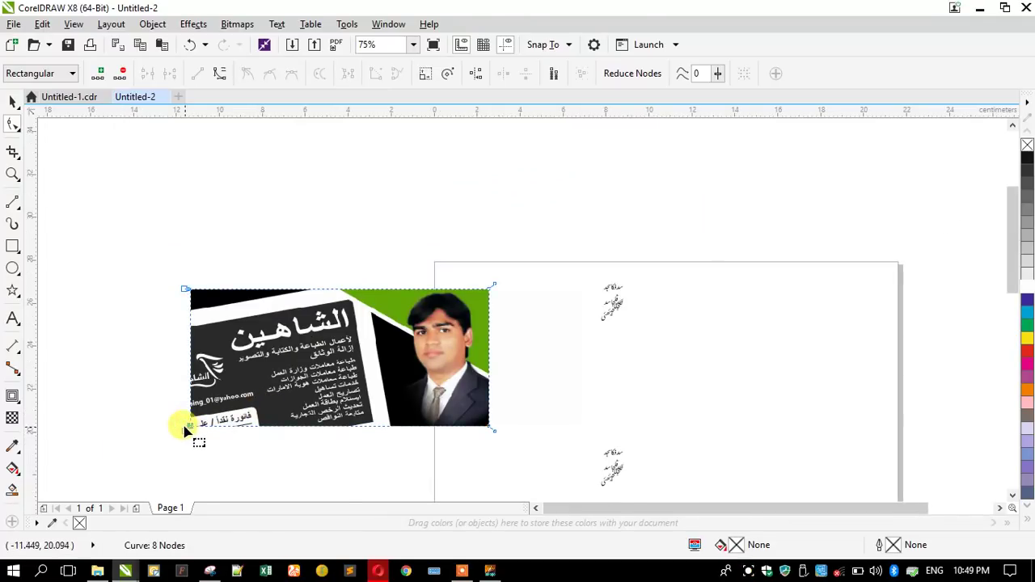
{"action": "left_click_drag", "start_coordinate": [188, 430], "coordinate": [42, 427]}
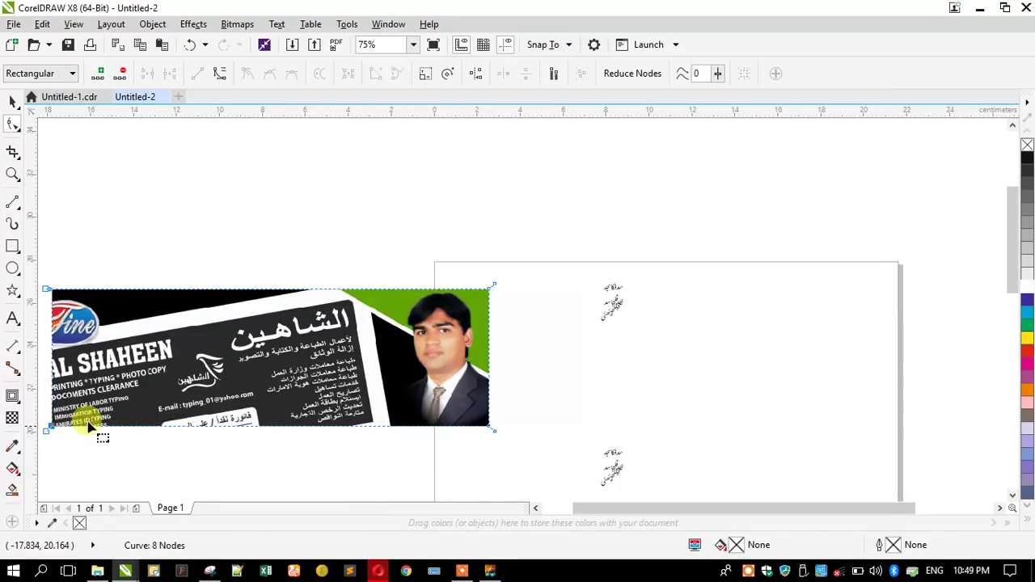
{"action": "scroll", "coordinate": [371, 371], "scroll_direction": "down", "scroll_amount": 2}
{"action": "mouse_move", "coordinate": [204, 398]}
{"action": "left_mouse_down"}
{"action": "mouse_move", "coordinate": [140, 398]}
{"action": "mouse_move", "coordinate": [188, 400]}
{"action": "left_mouse_up"}
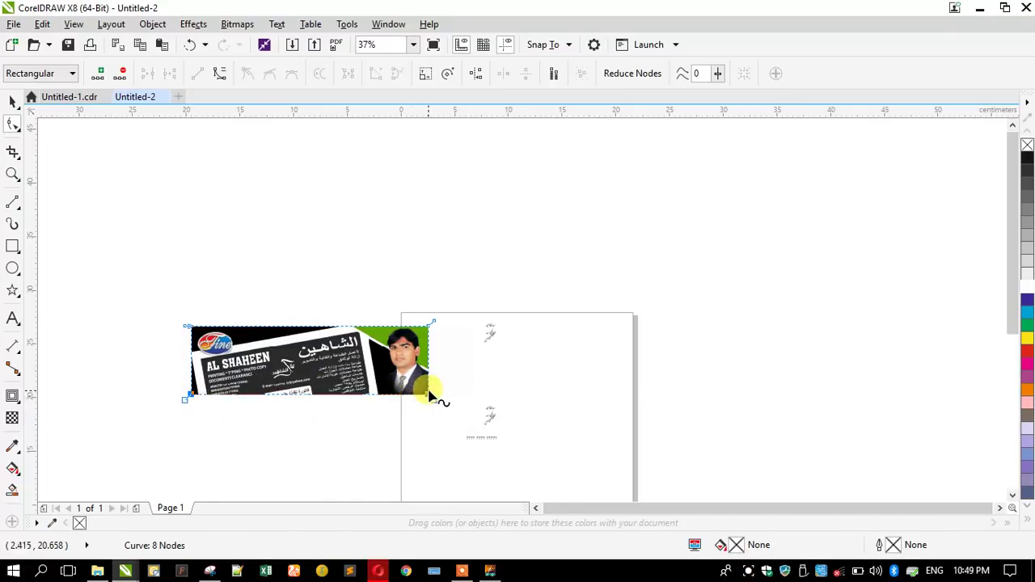
Extend the bitmap's bottom edge down to a height of about 12.6 cm, and shift the bitmap slightly up and left.
{"action": "left_click_drag", "start_coordinate": [428, 398], "coordinate": [434, 466]}
{"action": "left_click", "coordinate": [12, 100]}
{"action": "left_click", "coordinate": [256, 261]}
{"action": "scroll", "coordinate": [291, 408], "scroll_direction": "up", "scroll_amount": 2}
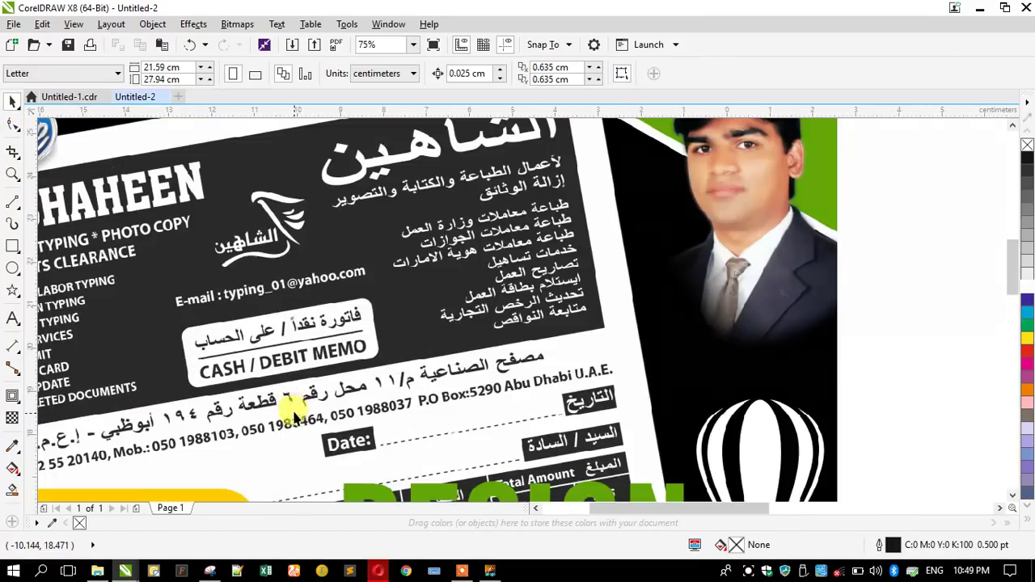
{"action": "scroll", "coordinate": [386, 338], "scroll_direction": "down", "scroll_amount": 1}
{"action": "left_click", "coordinate": [396, 340]}
{"action": "left_click_drag", "start_coordinate": [397, 340], "coordinate": [388, 324]}
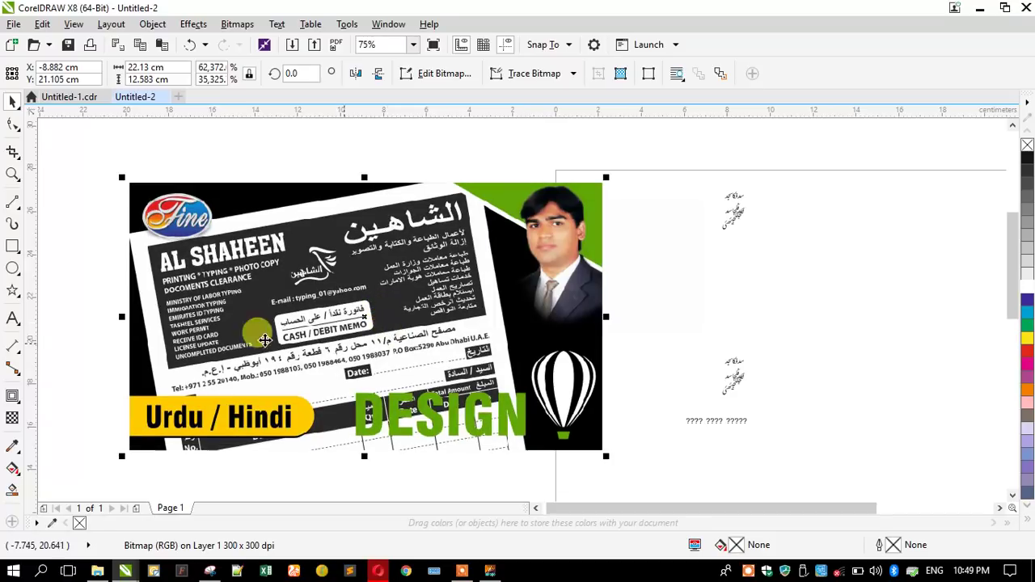
{"action": "left_click", "coordinate": [73, 282]}
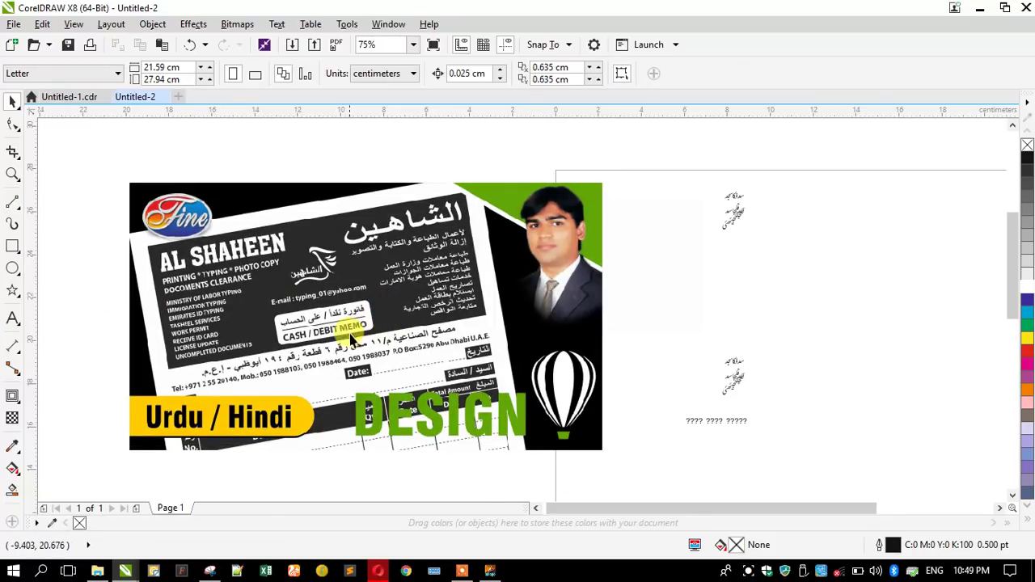
{"action": "left_click", "coordinate": [979, 7]}
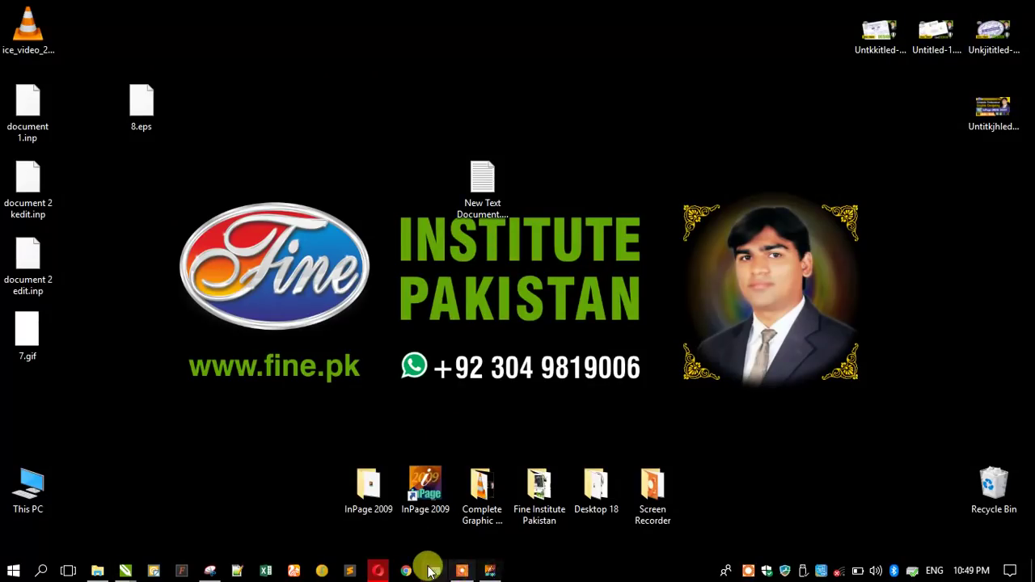
{"action": "mouse_move", "coordinate": [123, 569]}
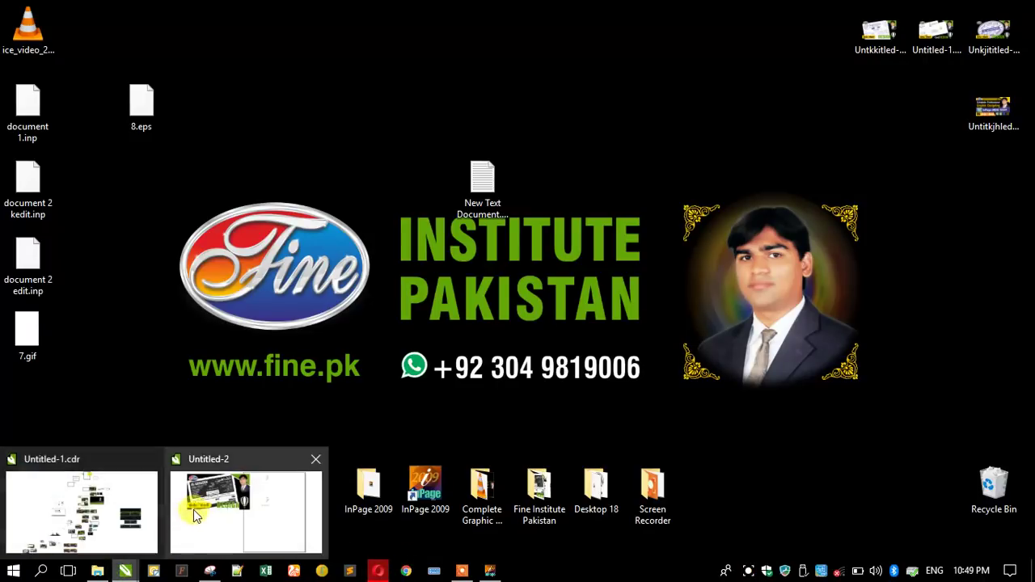
{"action": "left_click", "coordinate": [196, 511]}
{"action": "scroll", "coordinate": [310, 291], "scroll_direction": "down", "scroll_amount": 2}
{"action": "left_click", "coordinate": [408, 281]}
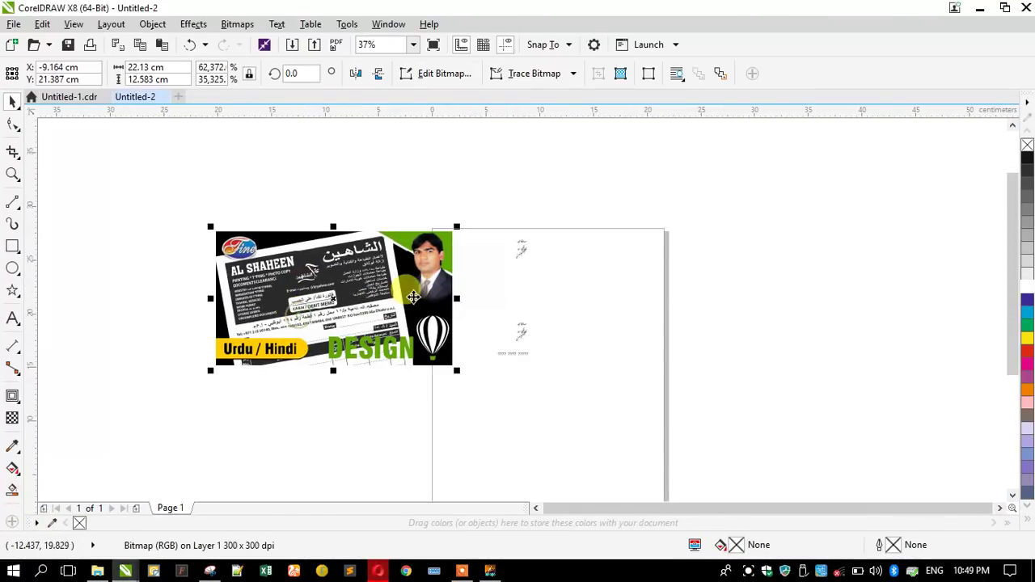
{"action": "scroll", "coordinate": [409, 281], "scroll_direction": "up", "scroll_amount": 2}
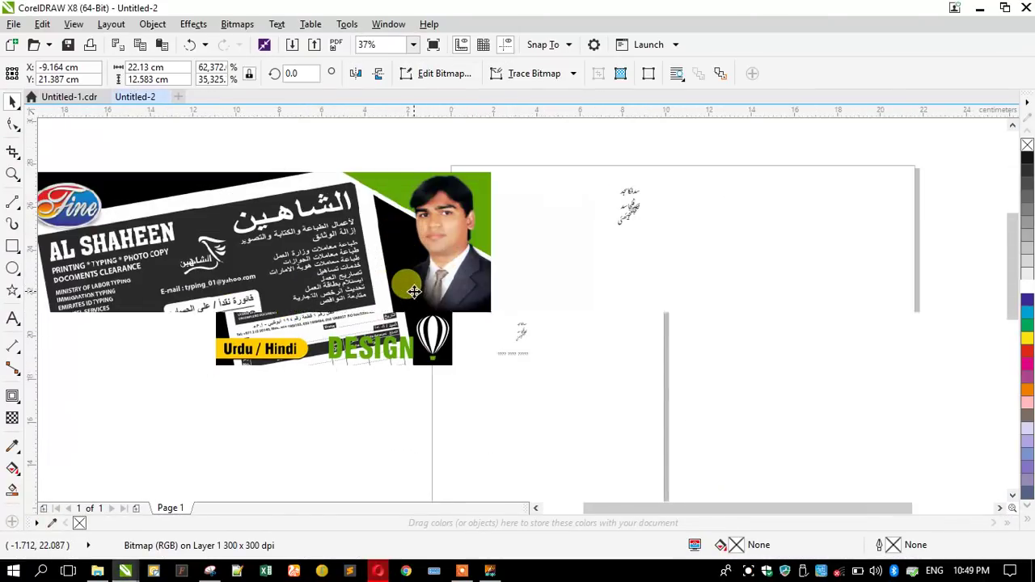
Switch to InPage and open the print settings for document 2 edit.inp to review the available printers.
{"action": "left_click", "coordinate": [988, 7]}
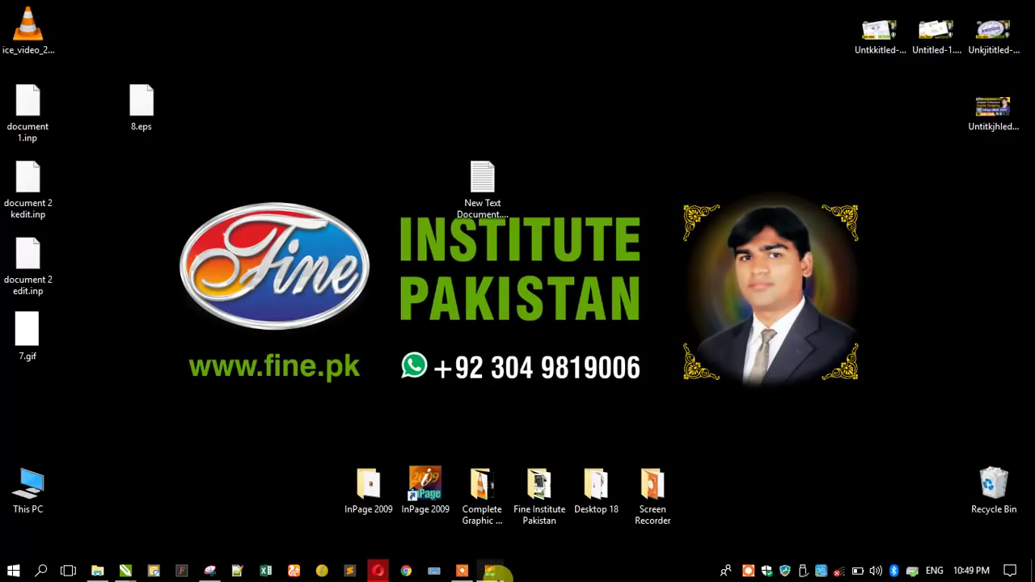
{"action": "left_click", "coordinate": [490, 572]}
{"action": "left_click", "coordinate": [30, 24]}
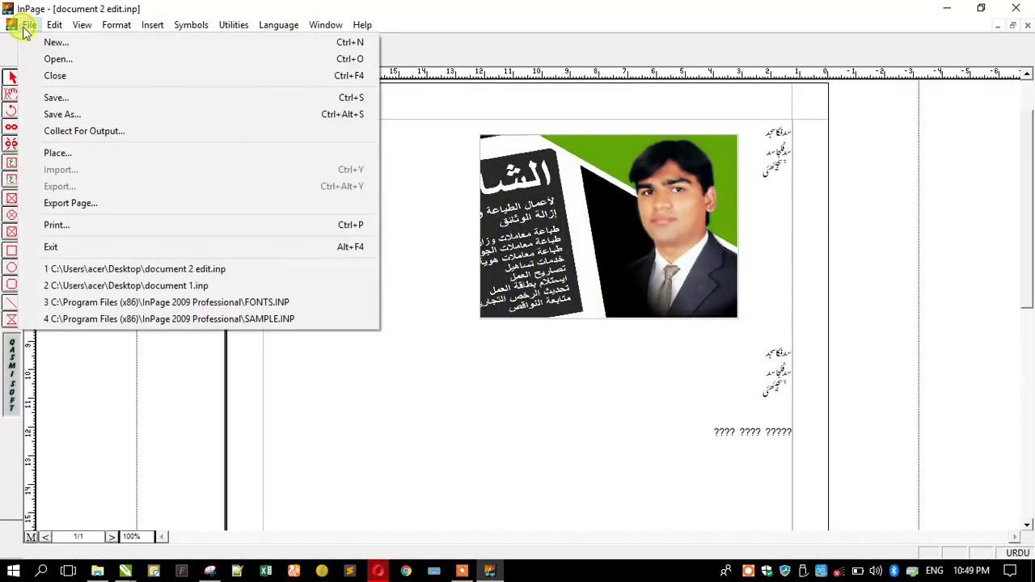
{"action": "left_click", "coordinate": [121, 225]}
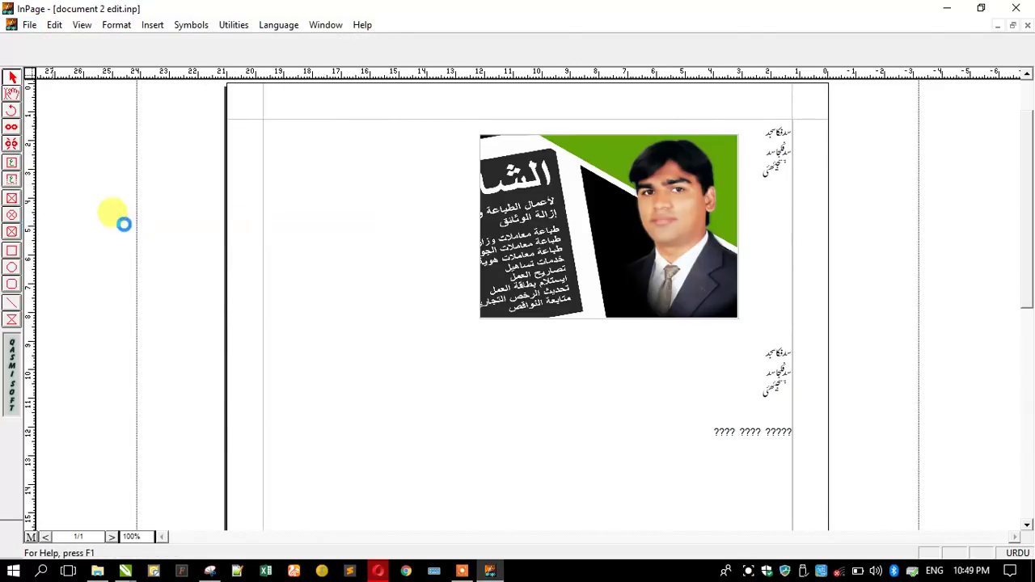
{"action": "left_click", "coordinate": [482, 203]}
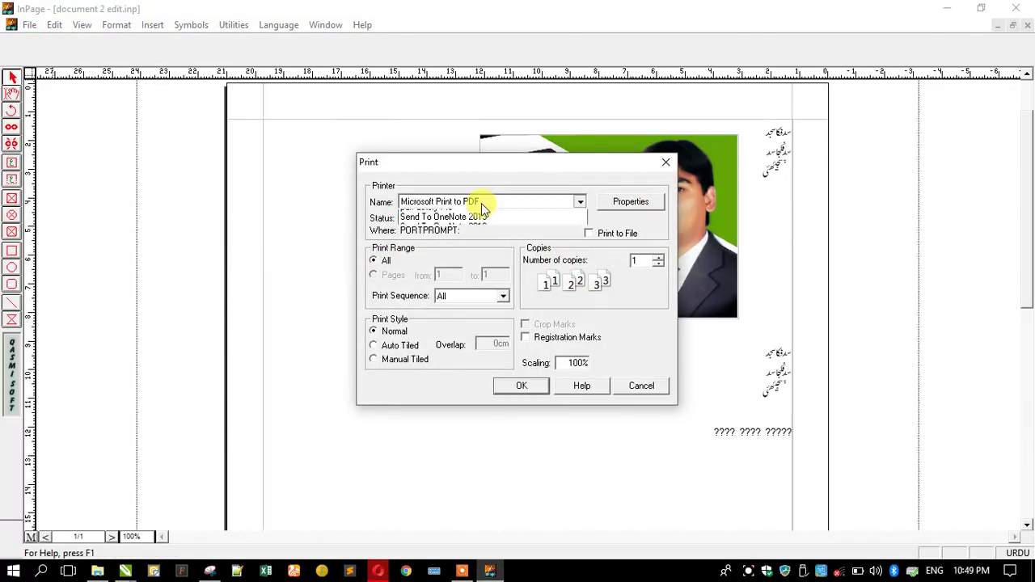
{"action": "left_click", "coordinate": [481, 203]}
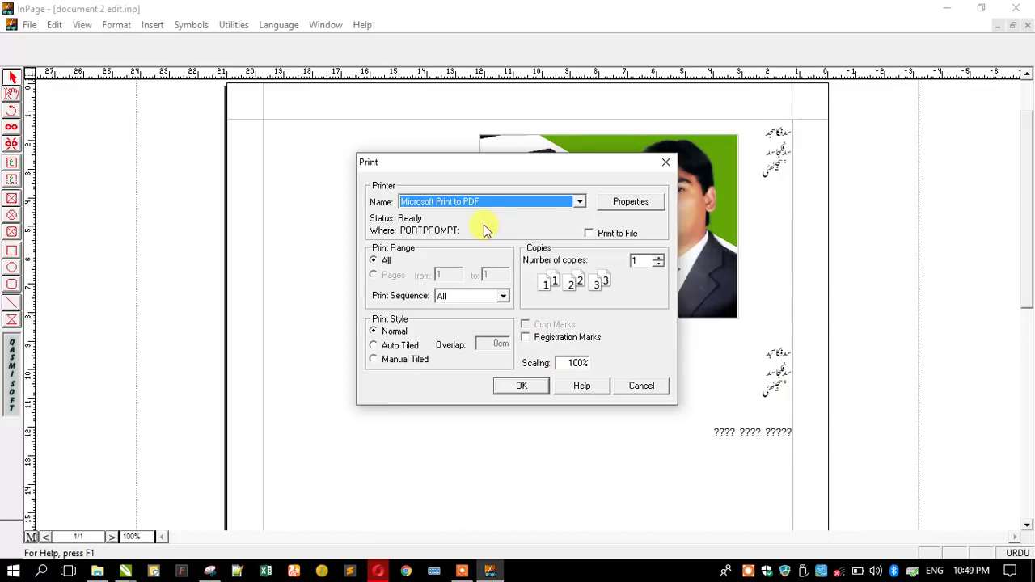
{"action": "left_click", "coordinate": [477, 204]}
{"action": "left_click", "coordinate": [477, 204]}
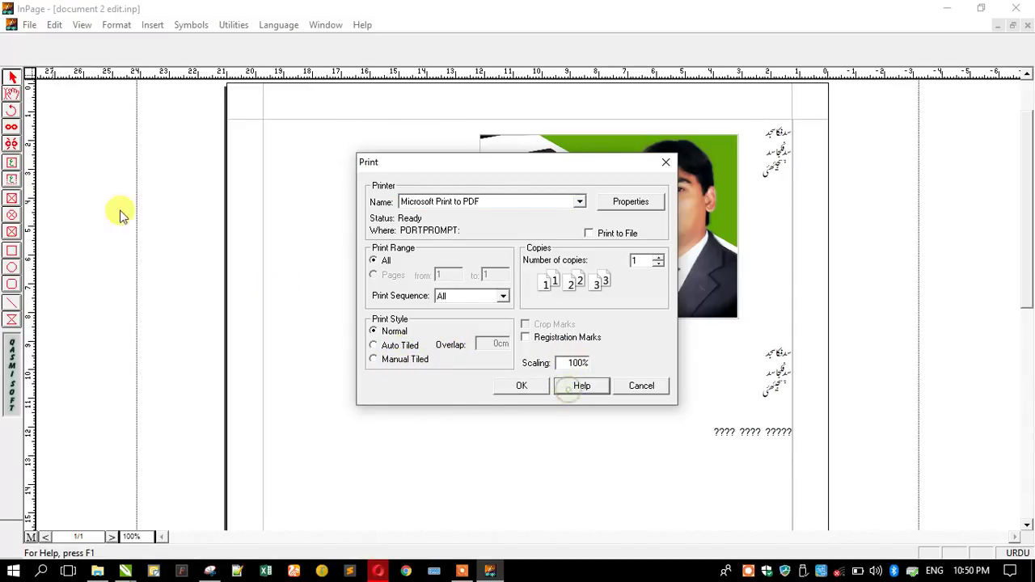
Open the help for the print settings, close the Tips window and cancel printing.
{"action": "left_click", "coordinate": [581, 388]}
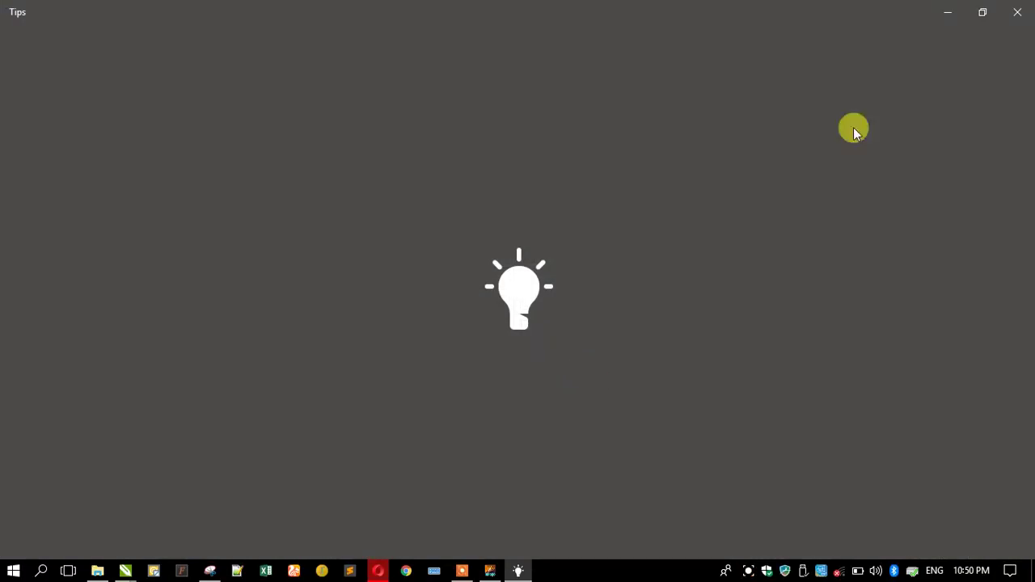
{"action": "left_click", "coordinate": [1015, 13]}
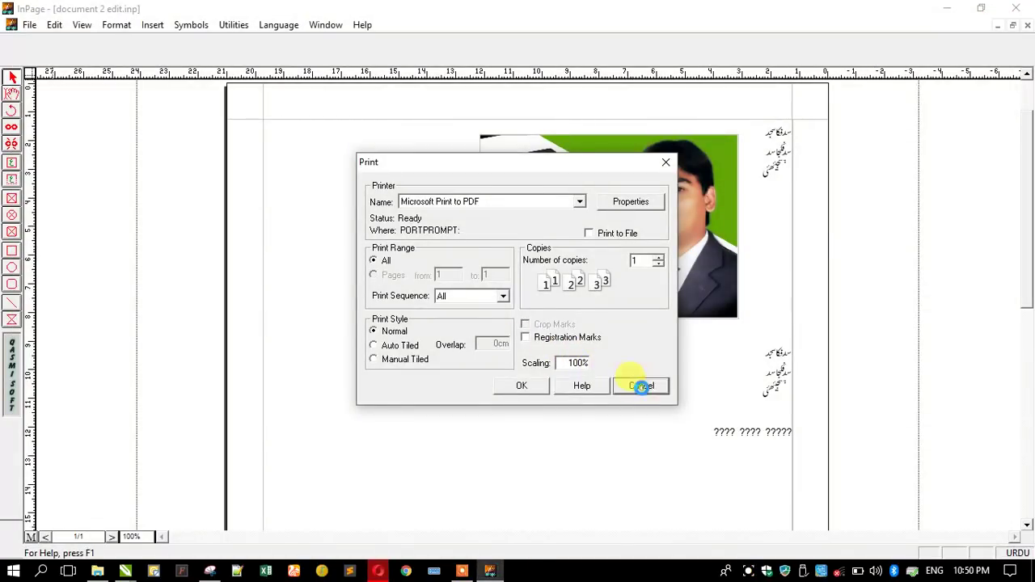
{"action": "left_click", "coordinate": [636, 386]}
{"action": "left_click", "coordinate": [31, 25]}
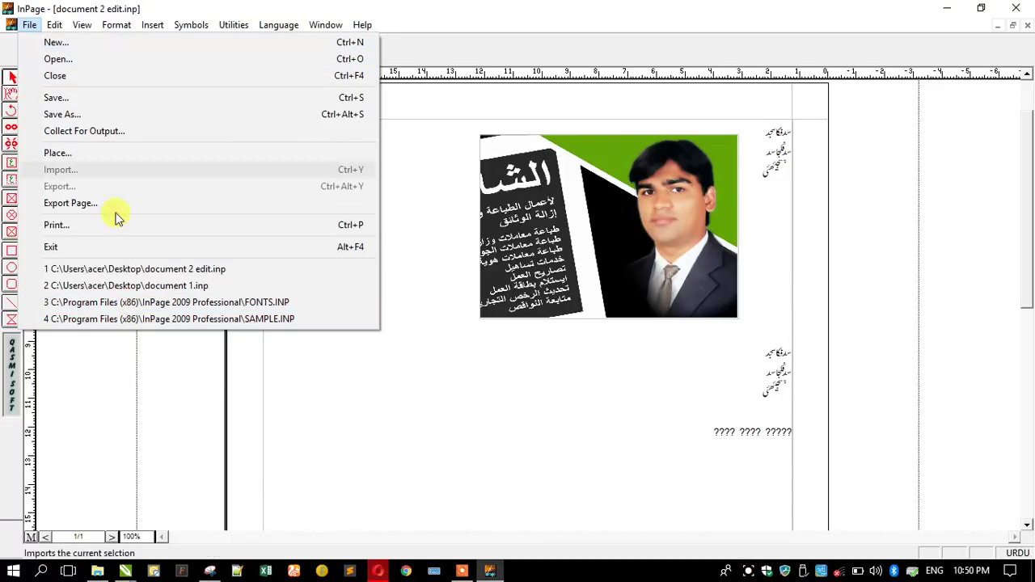
{"action": "left_click", "coordinate": [54, 25]}
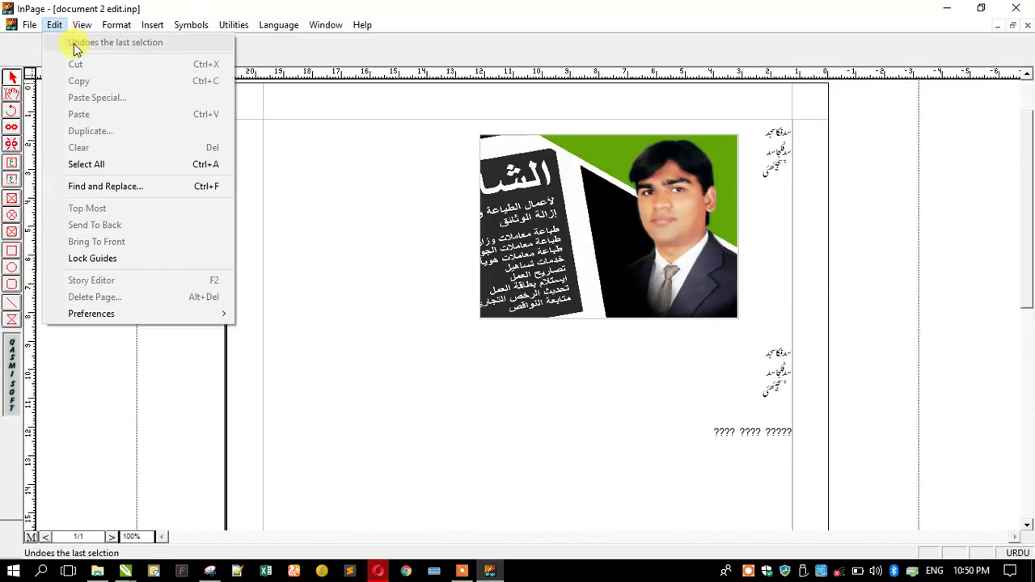
{"action": "left_click", "coordinate": [397, 186]}
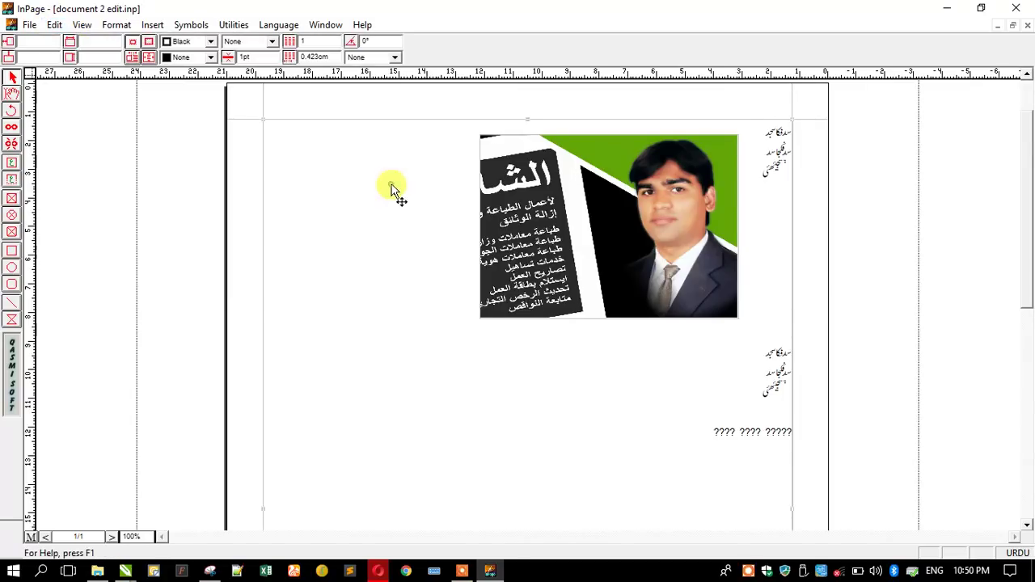
{"action": "left_click", "coordinate": [15, 93]}
{"action": "left_click", "coordinate": [54, 24]}
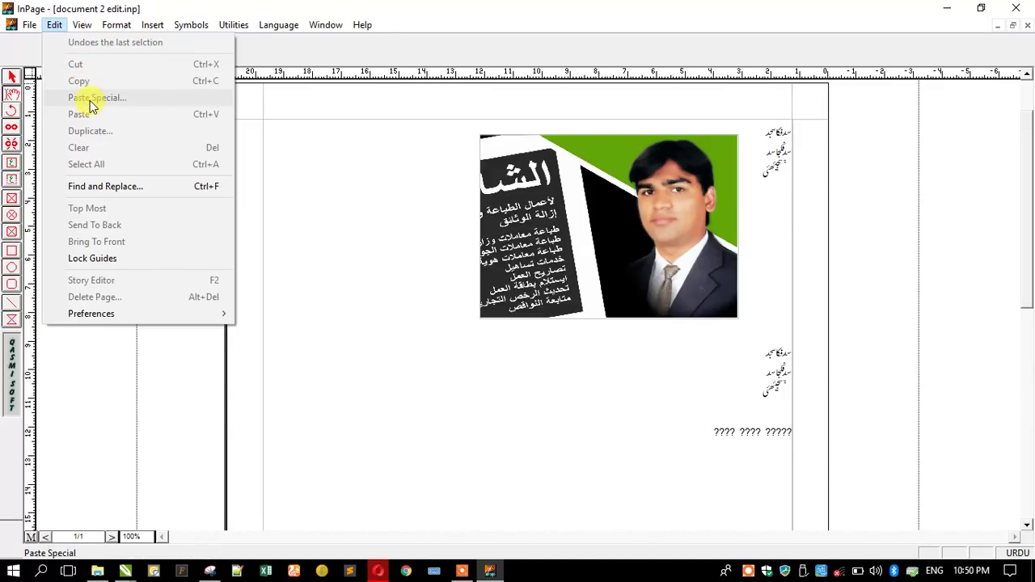
Select the lower three-line Urdu text block and paste the clipboard text on the empty line below it.
{"action": "left_click", "coordinate": [716, 352]}
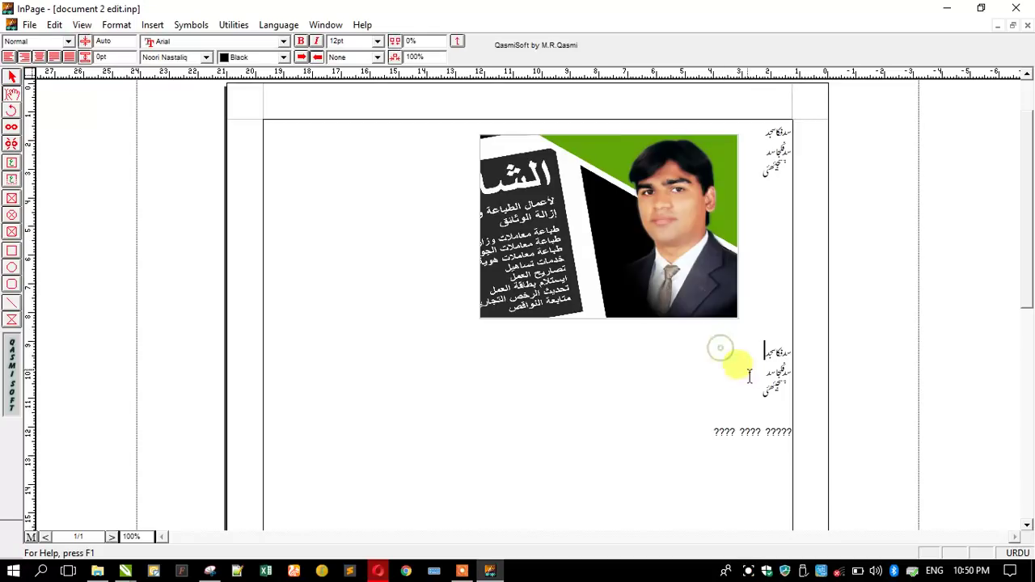
{"action": "left_click_drag", "start_coordinate": [764, 392], "coordinate": [781, 346]}
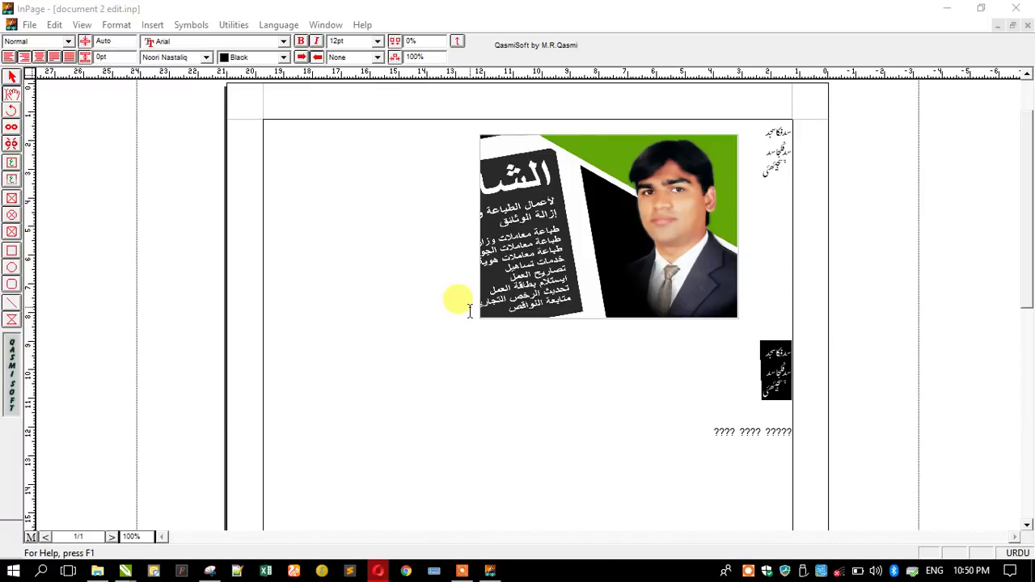
{"action": "left_click", "coordinate": [766, 411]}
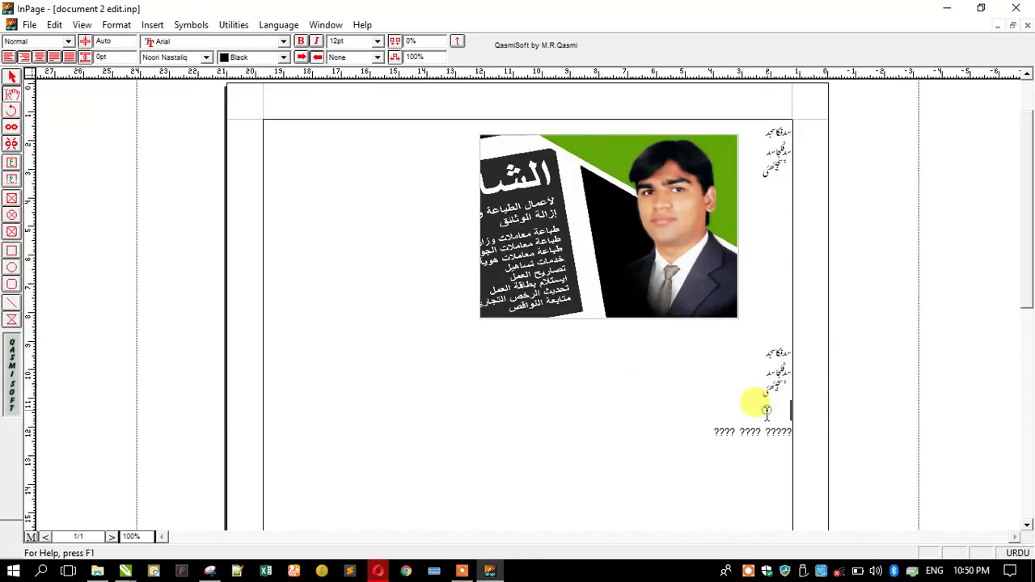
Copy the lower Urdu text block, paste it on an empty line above that block, and delete the pasted copy.
{"action": "left_click_drag", "start_coordinate": [746, 385], "coordinate": [826, 346]}
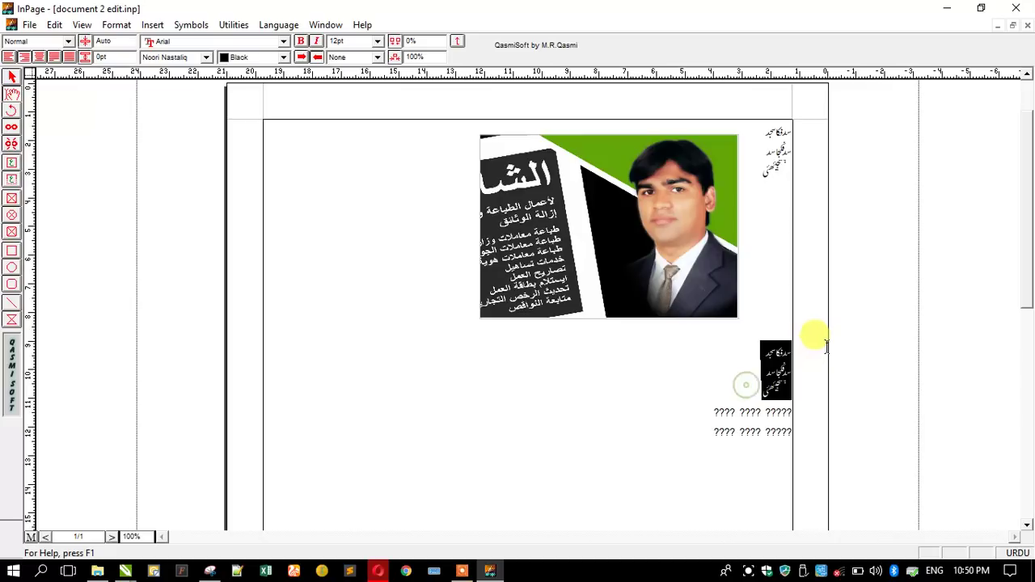
{"action": "key", "text": "ctrl+c"}
{"action": "left_click", "coordinate": [787, 314]}
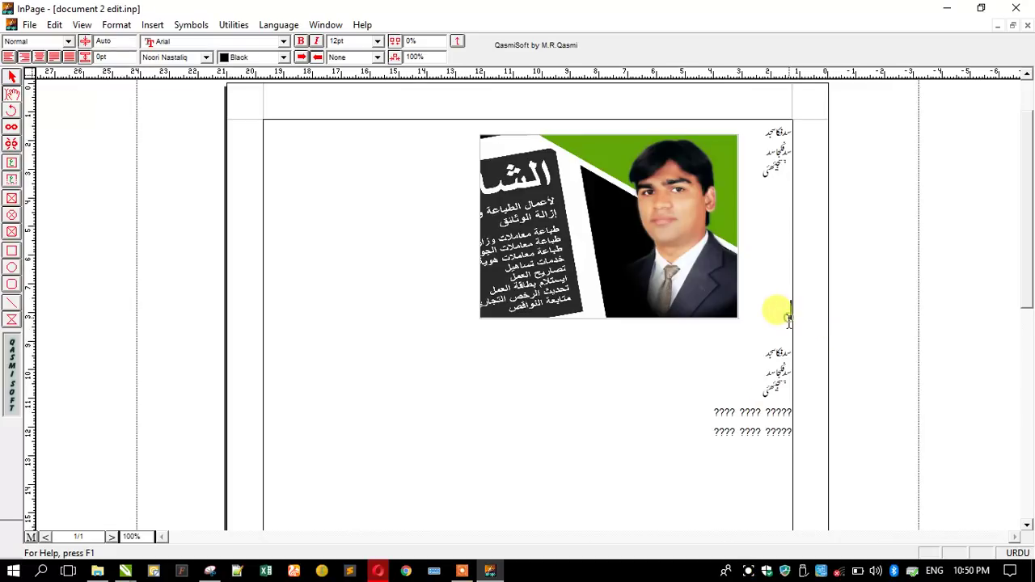
{"action": "key", "text": "ctrl+v"}
{"action": "left_click_drag", "start_coordinate": [759, 354], "coordinate": [816, 314]}
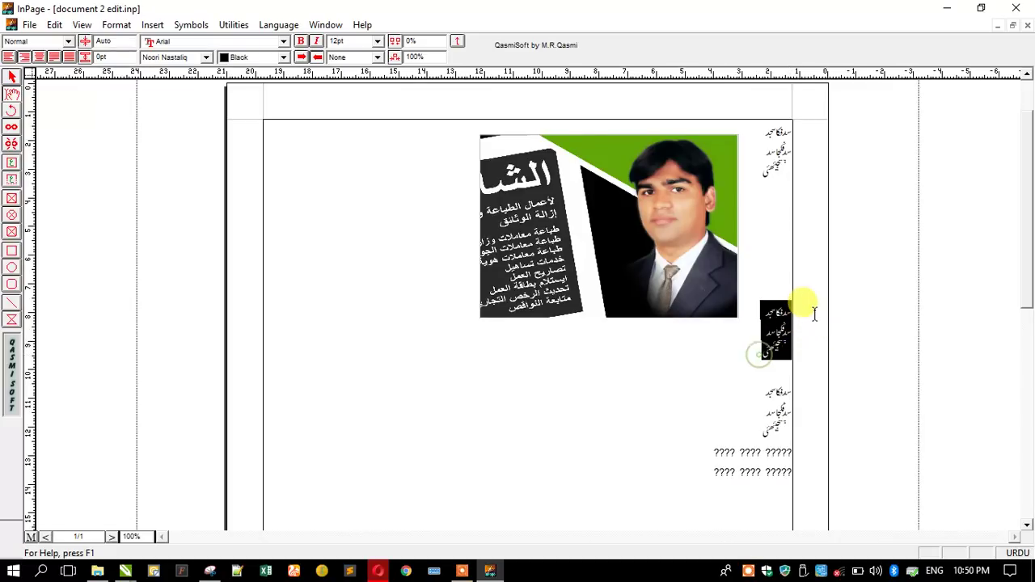
{"action": "key", "text": "Delete"}
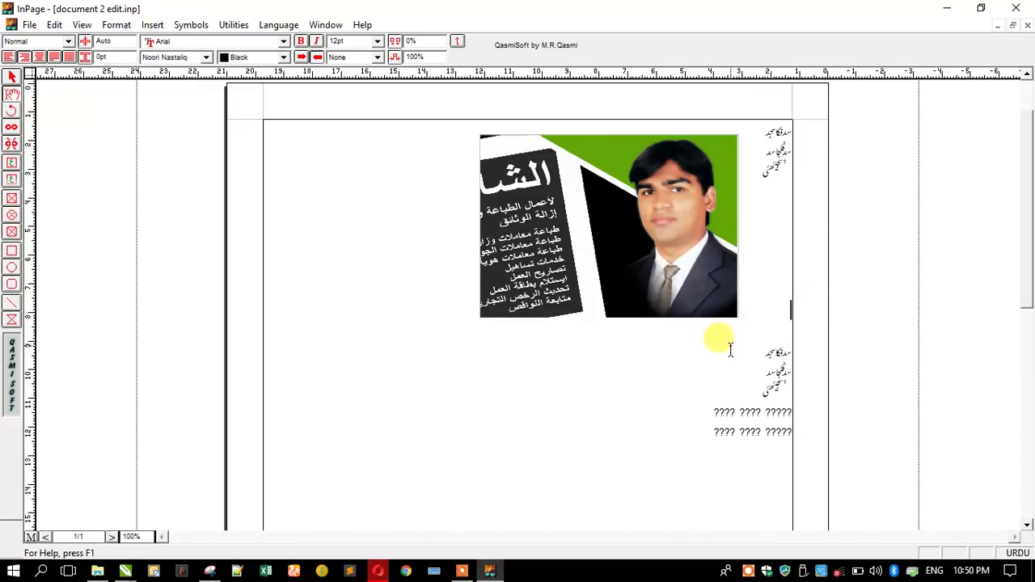
Use Paste Special to paste the clipboard contents as Text on the empty line above the lower Urdu text block.
{"action": "left_click", "coordinate": [56, 25]}
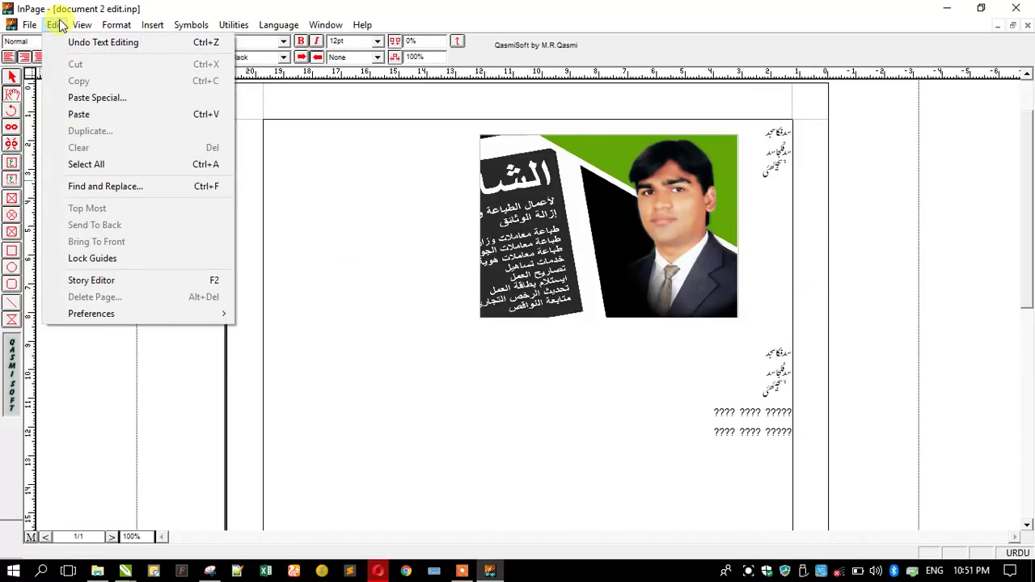
{"action": "left_click", "coordinate": [78, 101]}
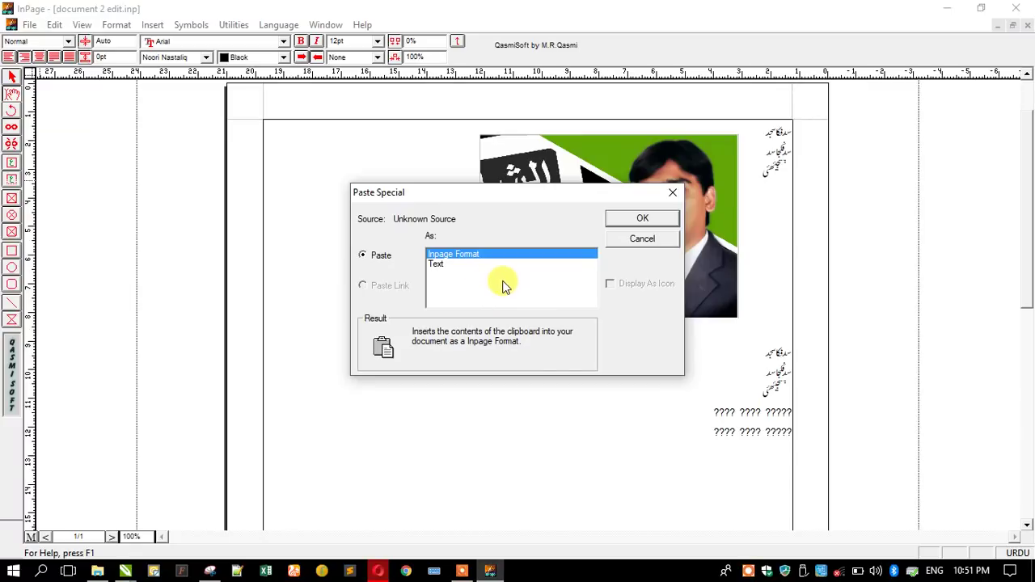
{"action": "left_click", "coordinate": [437, 264]}
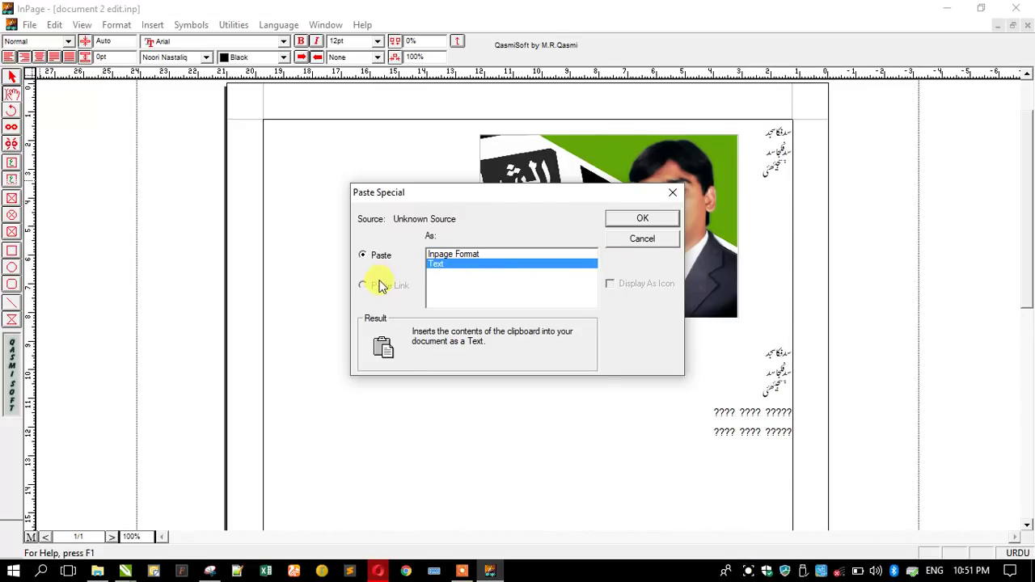
{"action": "left_click", "coordinate": [615, 219]}
{"action": "left_click_drag", "start_coordinate": [735, 363], "coordinate": [784, 294]}
{"action": "left_click", "coordinate": [603, 364]}
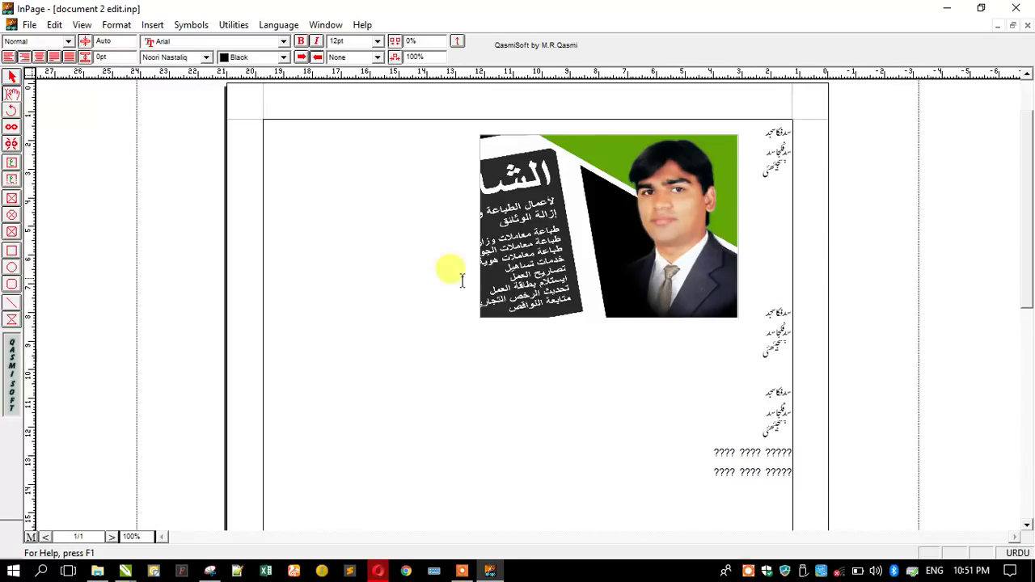
Select the newly pasted three-line Urdu block and check whether Duplicate is available for it.
{"action": "left_click", "coordinate": [54, 24]}
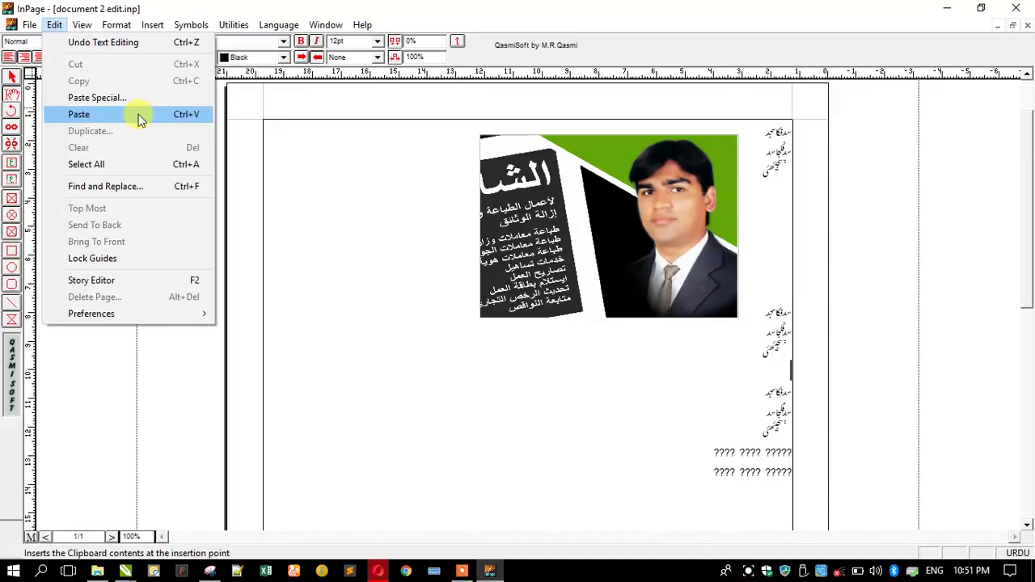
{"action": "left_click", "coordinate": [758, 349]}
{"action": "left_click_drag", "start_coordinate": [758, 348], "coordinate": [786, 300]}
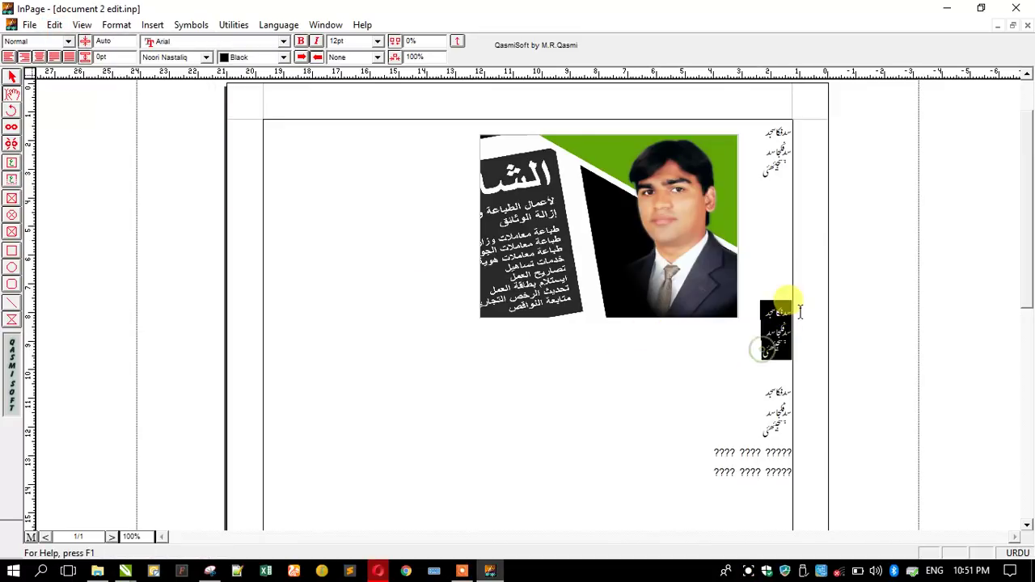
{"action": "left_click", "coordinate": [58, 24]}
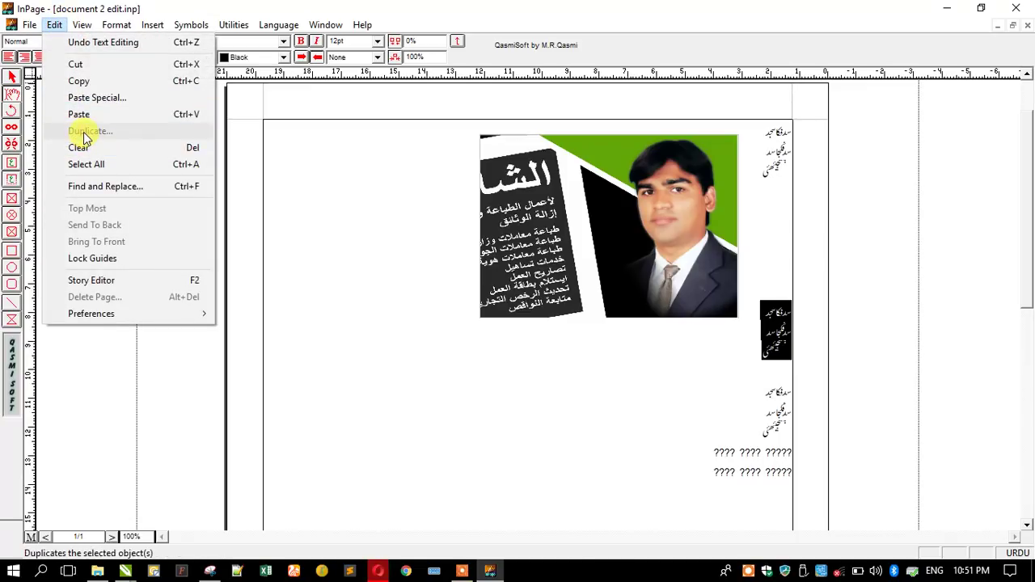
{"action": "left_click", "coordinate": [311, 176]}
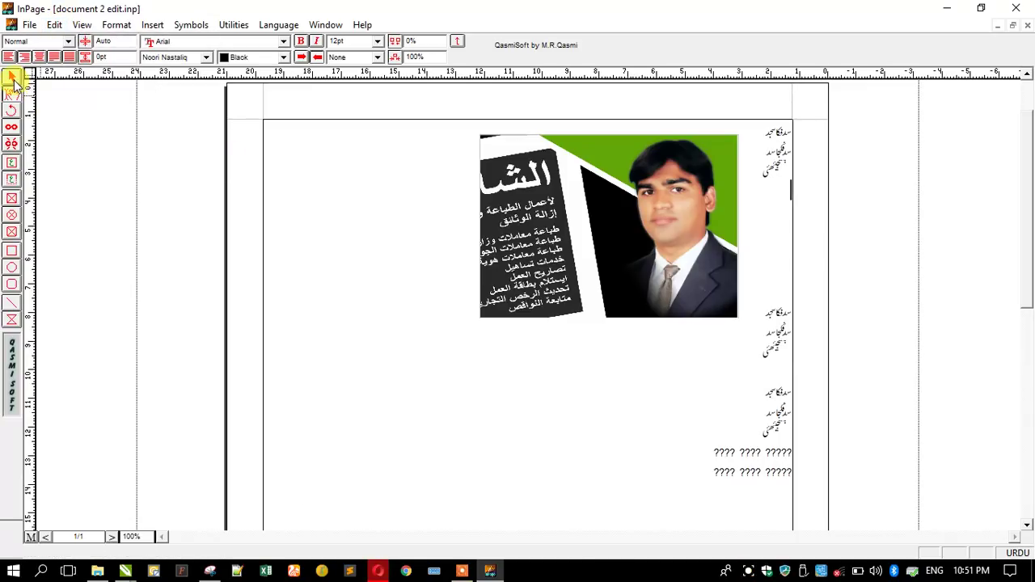
Duplicate the picture as an object with 2 rows, 1 column and 0 cm spacing.
{"action": "left_click", "coordinate": [12, 78]}
{"action": "left_click", "coordinate": [663, 278]}
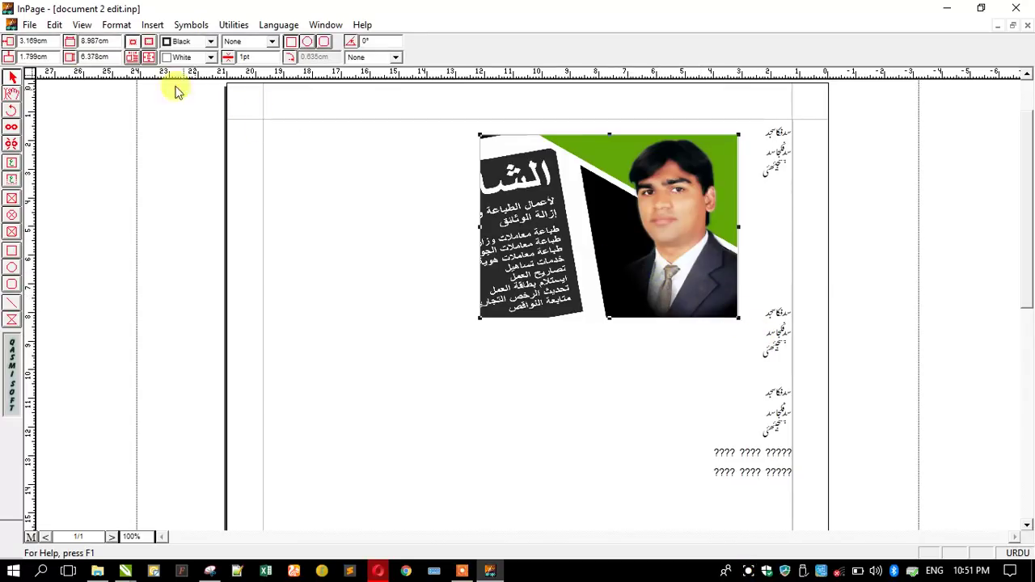
{"action": "left_click", "coordinate": [54, 24]}
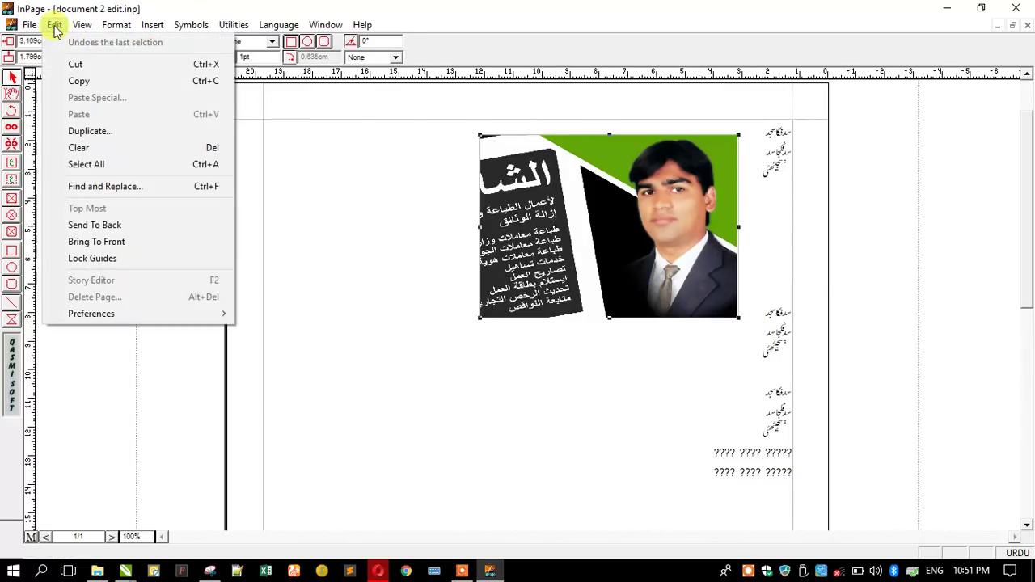
{"action": "left_click", "coordinate": [91, 134]}
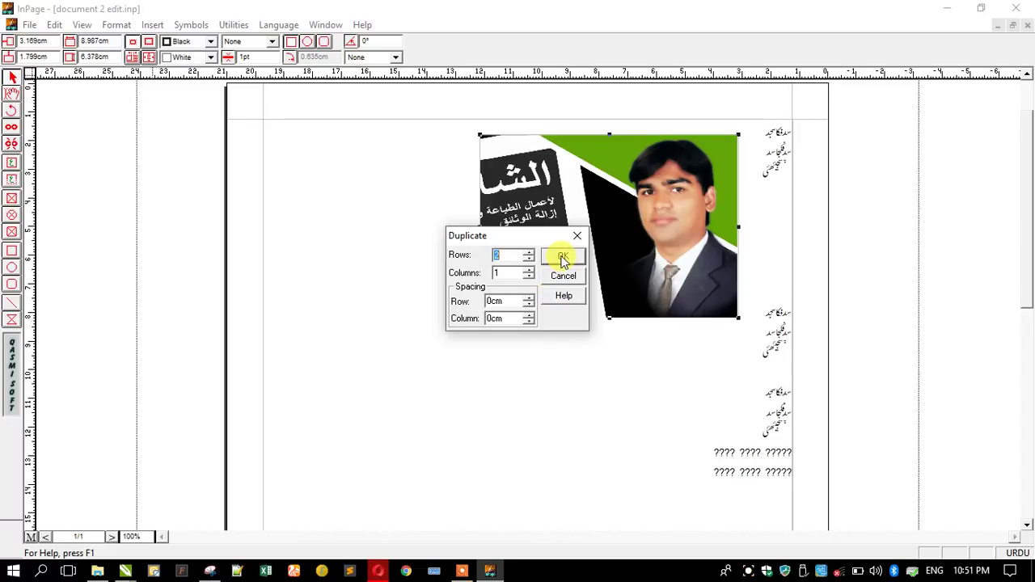
{"action": "left_click", "coordinate": [564, 257]}
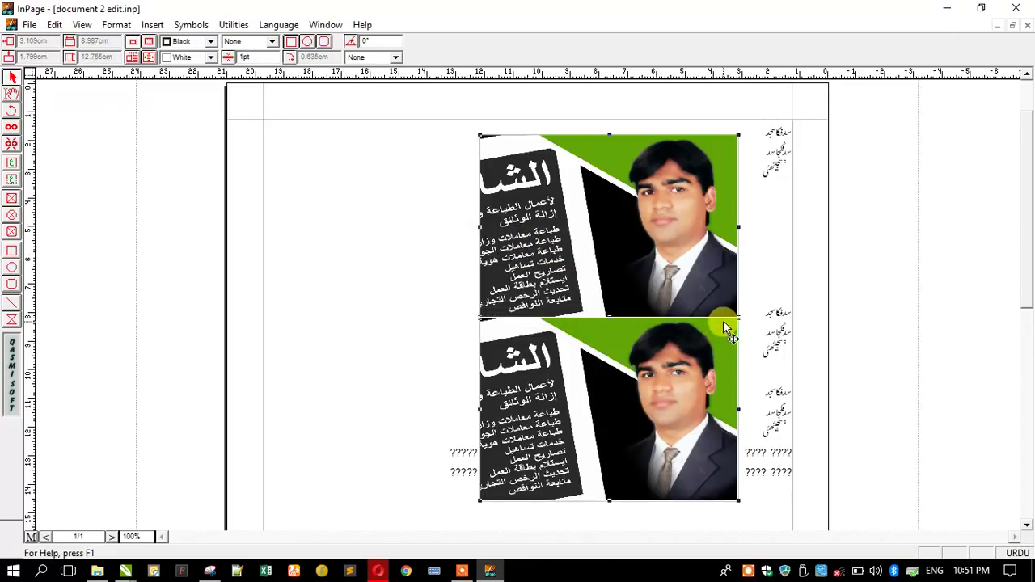
Move the upper picture to the top margin and the lower copy further left so it overlaps the upper picture's bottom-left corner.
{"action": "left_click_drag", "start_coordinate": [716, 352], "coordinate": [634, 357]}
{"action": "left_click", "coordinate": [388, 293]}
{"action": "left_click_drag", "start_coordinate": [411, 266], "coordinate": [457, 245]}
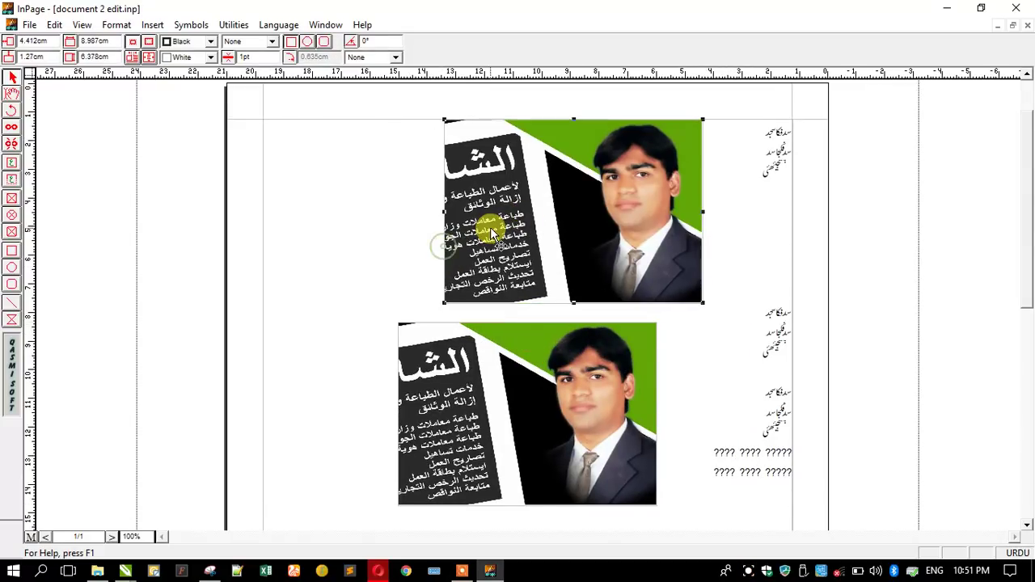
{"action": "left_click", "coordinate": [492, 342]}
{"action": "left_click_drag", "start_coordinate": [492, 342], "coordinate": [456, 306]}
{"action": "left_click", "coordinate": [373, 231]}
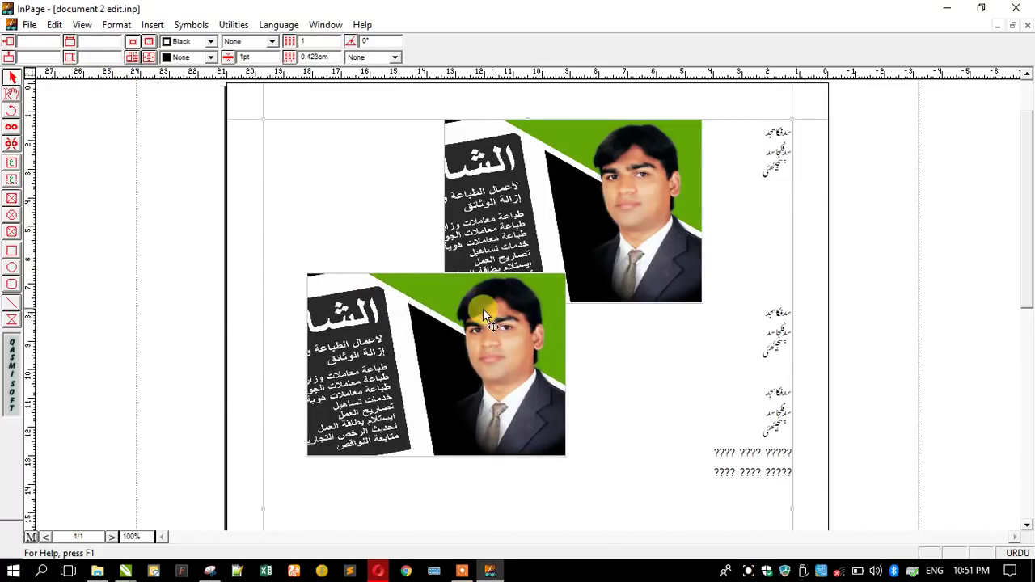
{"action": "right_click", "coordinate": [425, 314]}
{"action": "left_click", "coordinate": [343, 228]}
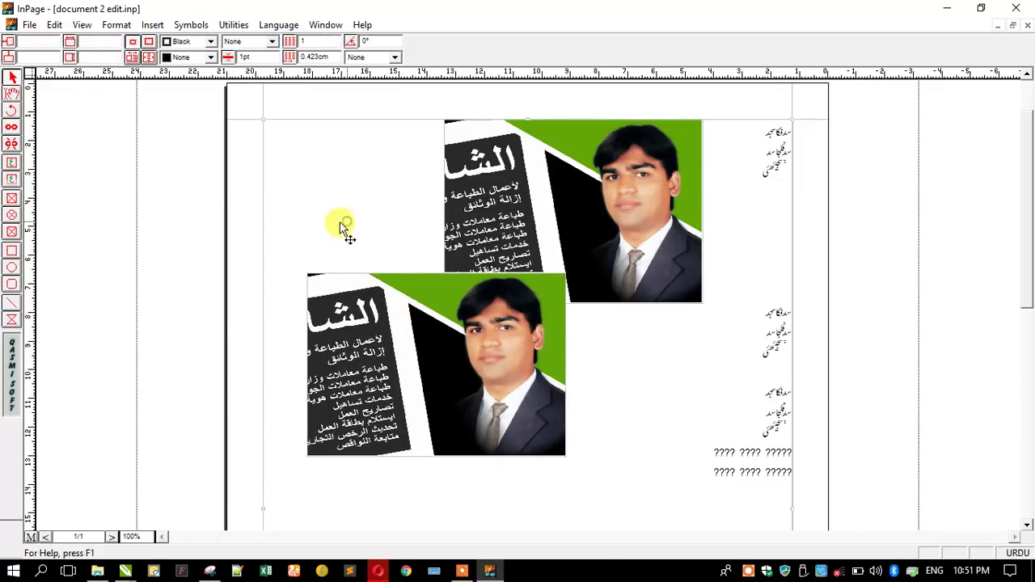
Replace the image in the lower picture frame by importing 7.gif from the Desktop.
{"action": "left_click", "coordinate": [12, 95]}
{"action": "left_click", "coordinate": [305, 283]}
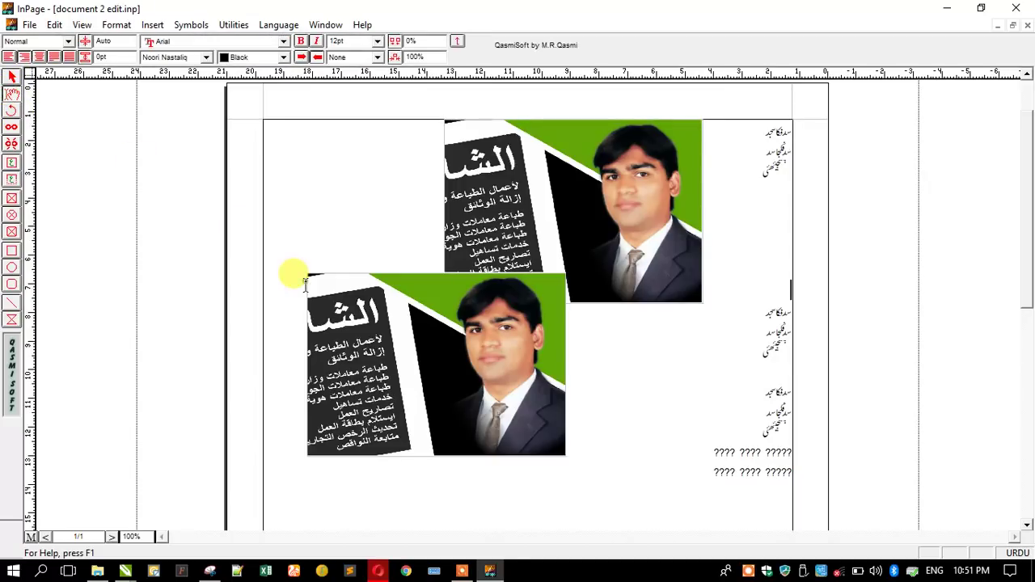
{"action": "left_click", "coordinate": [309, 285]}
{"action": "right_click", "coordinate": [337, 289]}
{"action": "left_click", "coordinate": [326, 293]}
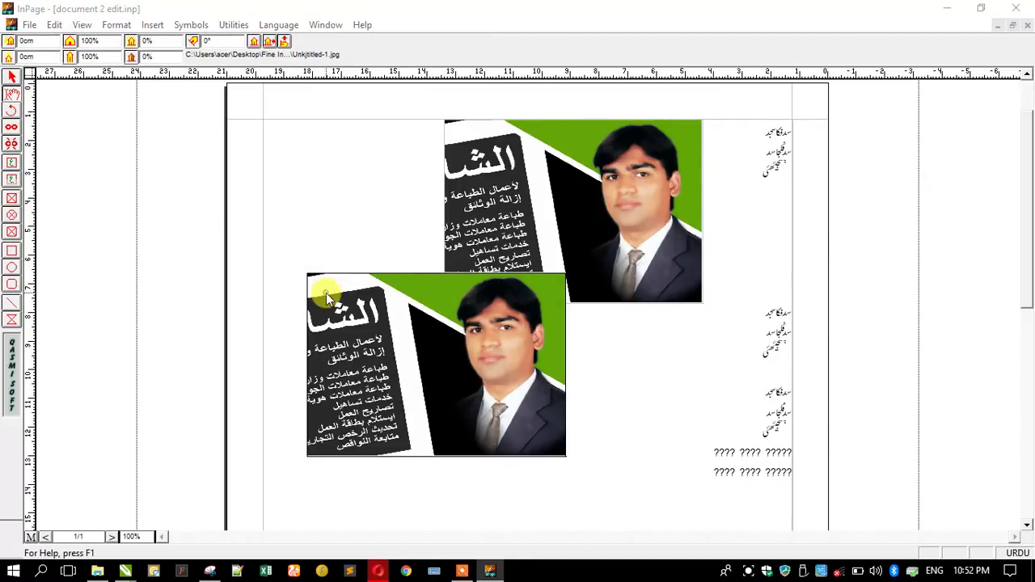
{"action": "scroll", "coordinate": [587, 300], "scroll_direction": "down", "scroll_amount": 5}
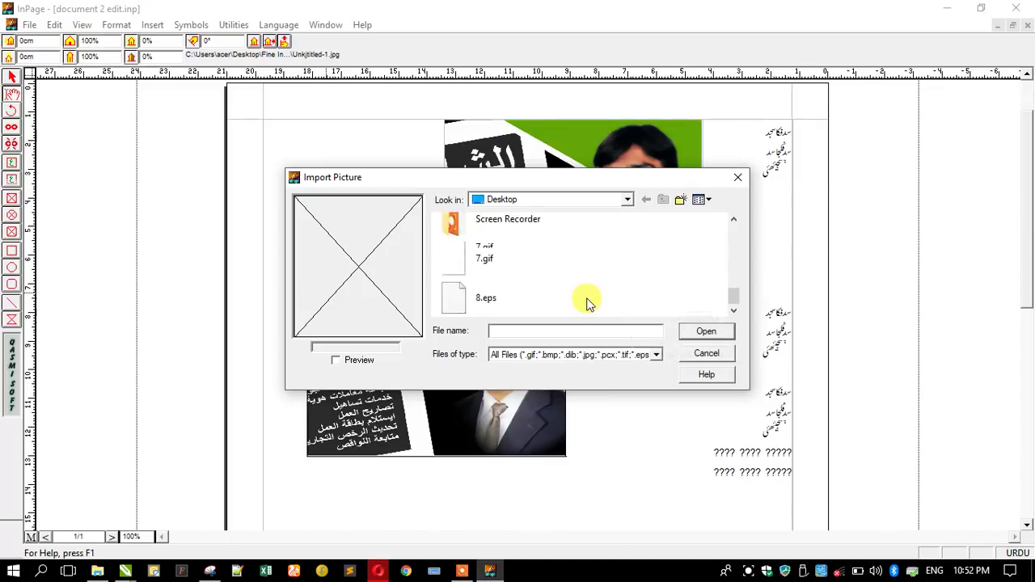
{"action": "left_click", "coordinate": [484, 264]}
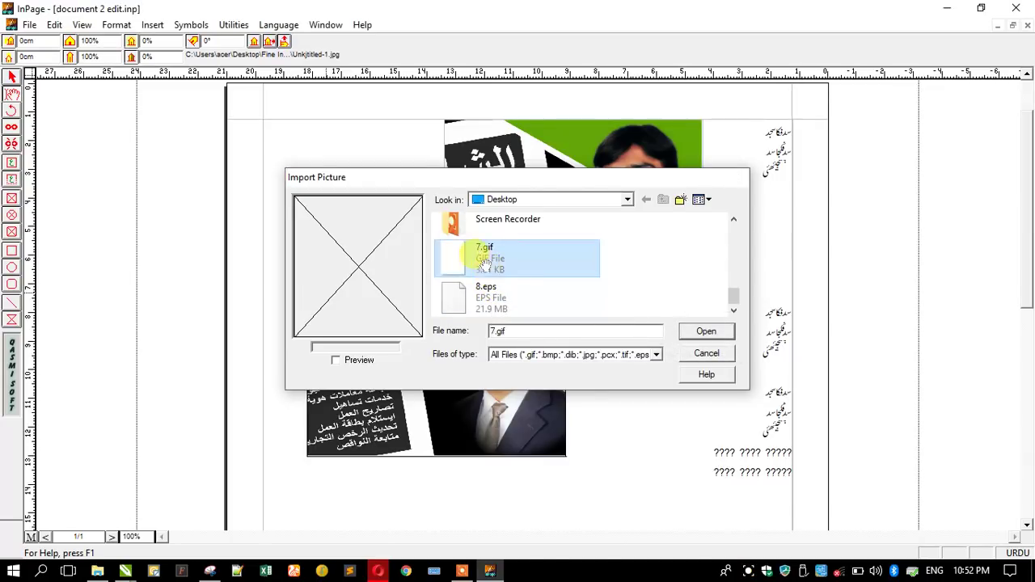
{"action": "double_click", "coordinate": [486, 265]}
{"action": "double_click", "coordinate": [478, 323]}
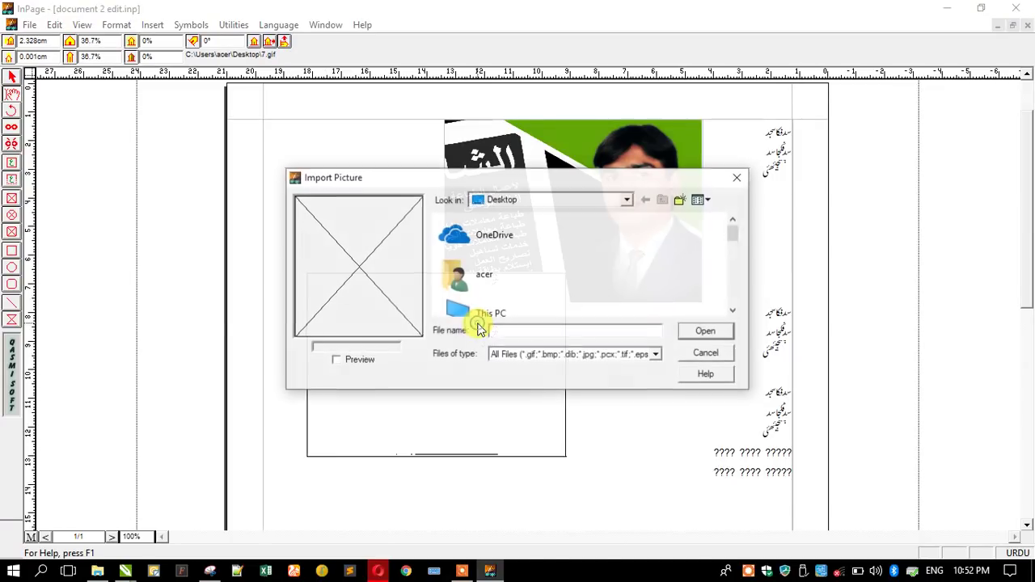
{"action": "left_click", "coordinate": [717, 354]}
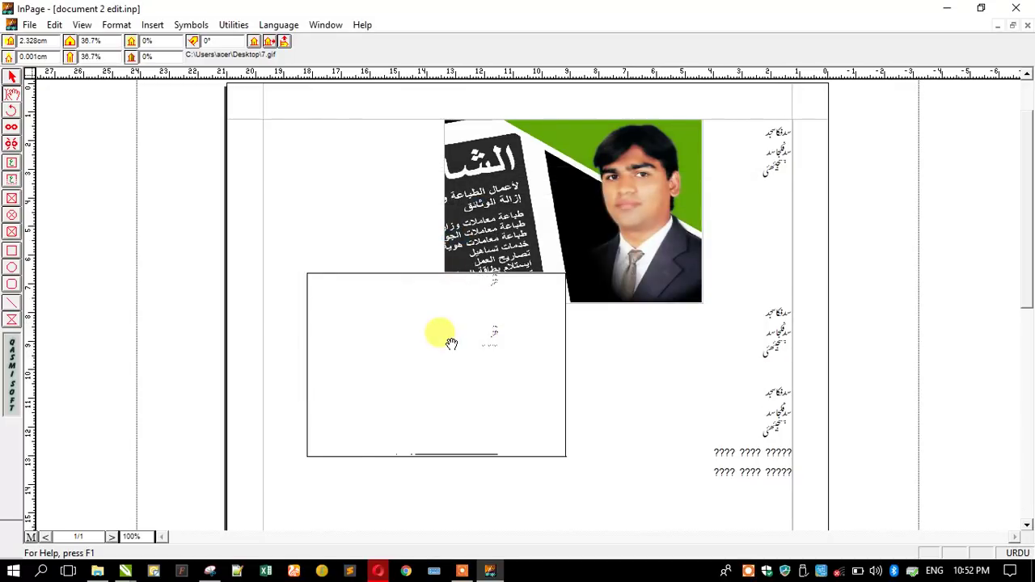
{"action": "right_click", "coordinate": [452, 344]}
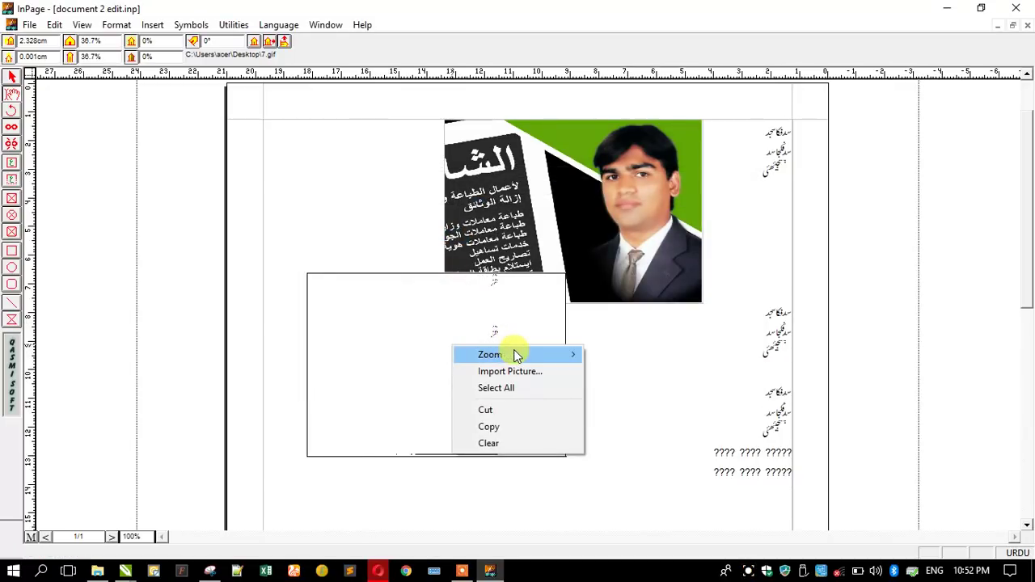
{"action": "left_click", "coordinate": [344, 170]}
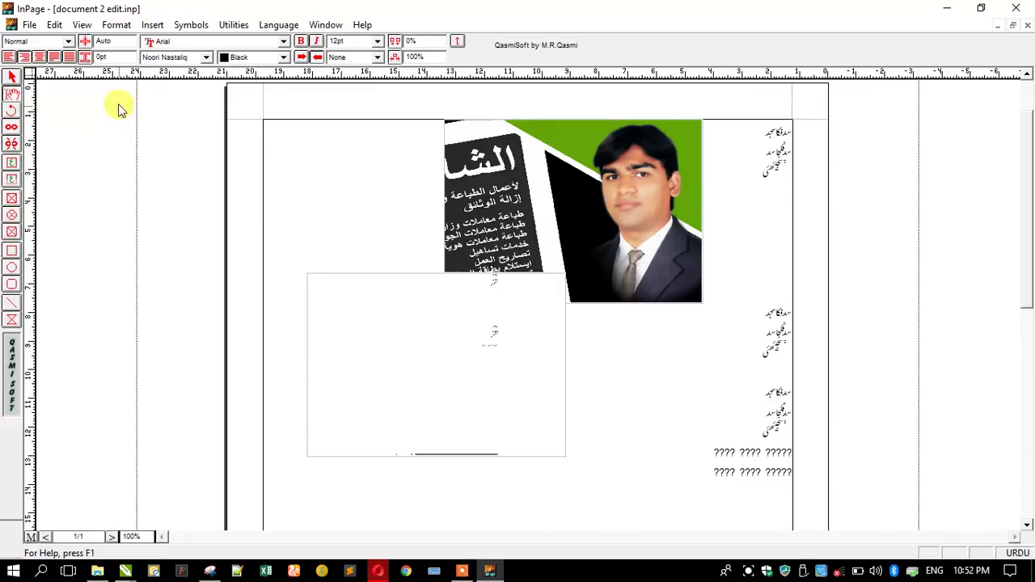
Select all the text in the main text frame, then drop the selection by activating the upper picture's content.
{"action": "left_click", "coordinate": [54, 25]}
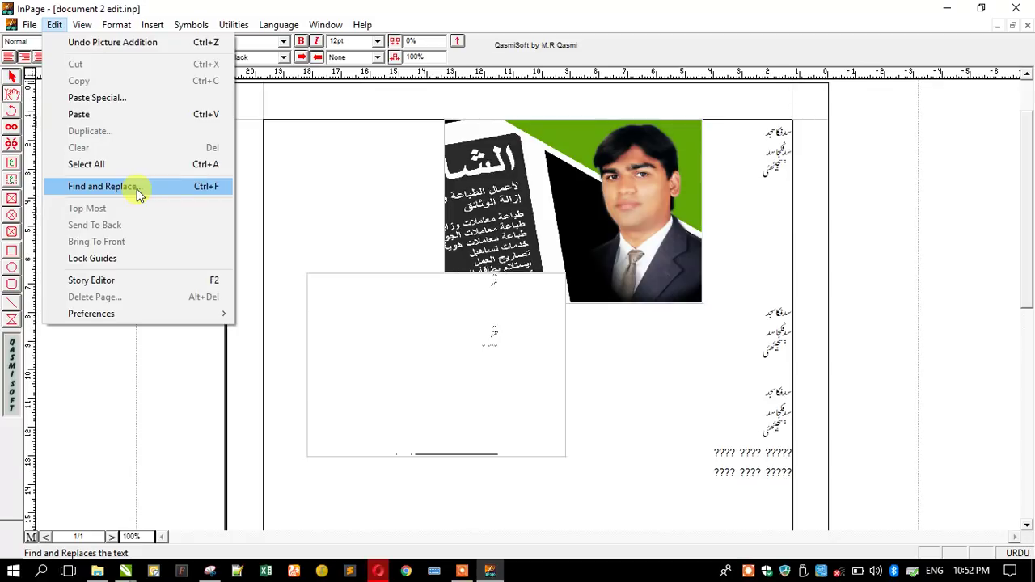
{"action": "left_click", "coordinate": [106, 162]}
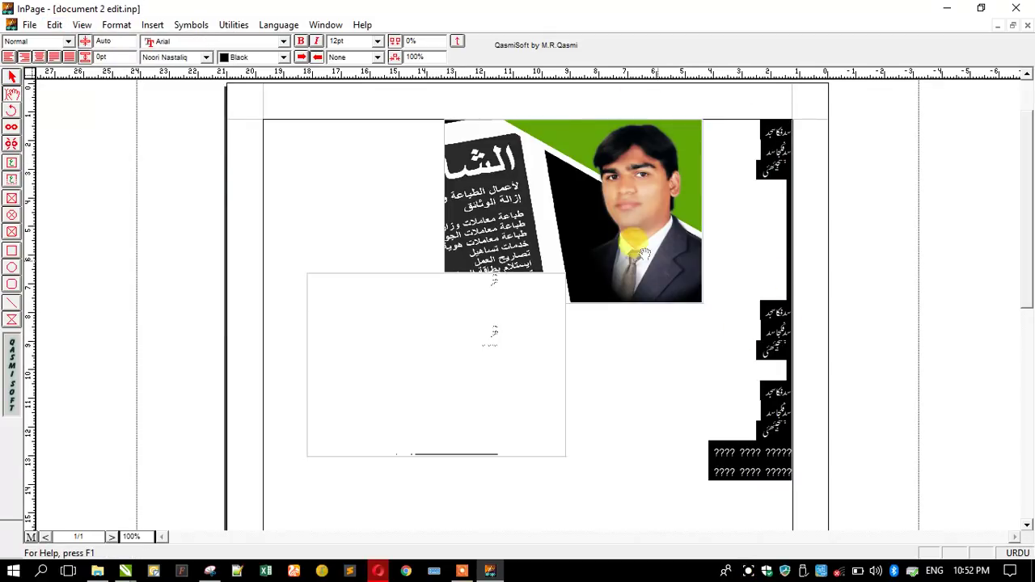
{"action": "left_click", "coordinate": [457, 213]}
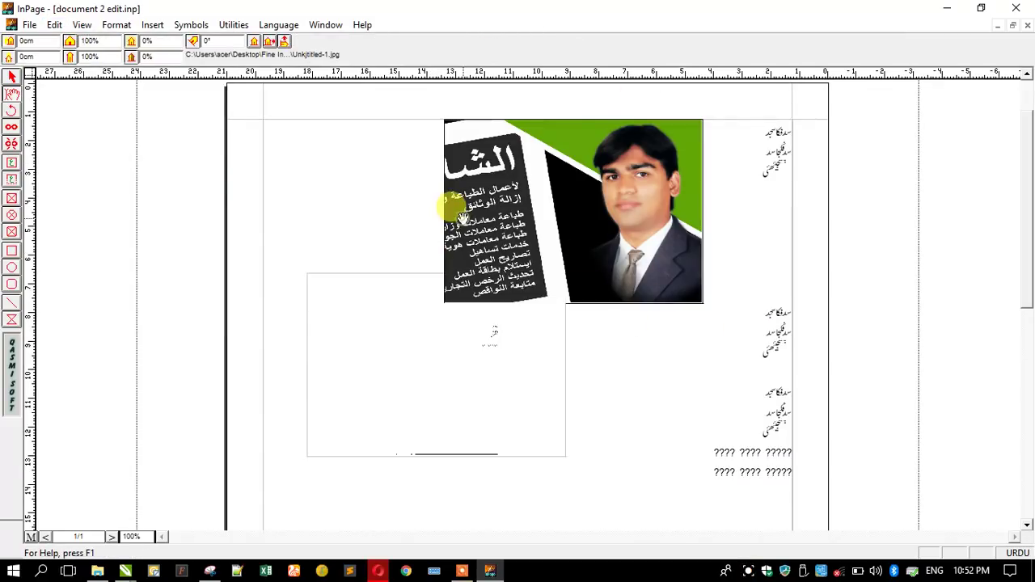
Compare which editing commands are available for the upper picture's content and for the text, including Send To Back.
{"action": "left_click", "coordinate": [54, 26]}
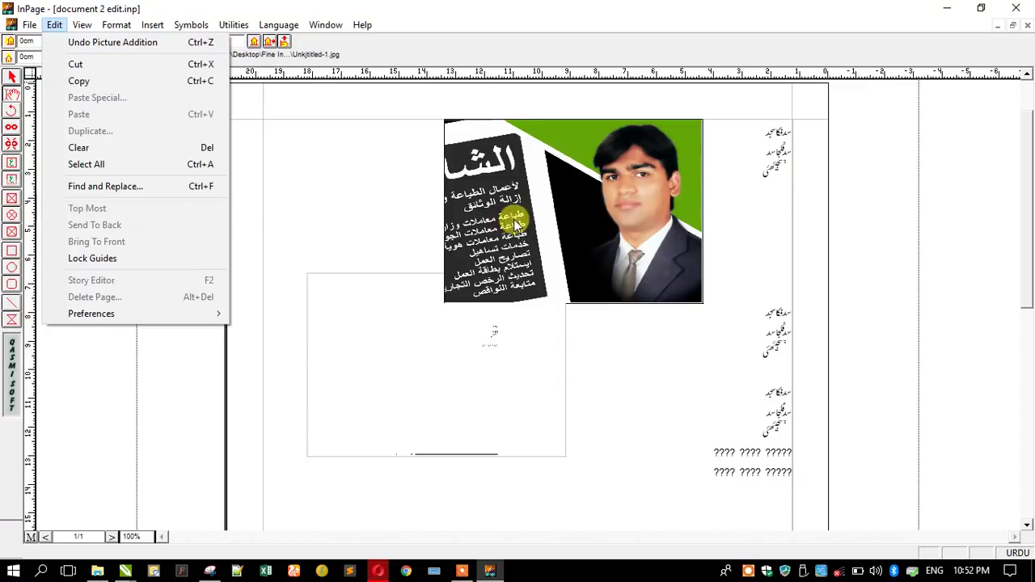
{"action": "left_click", "coordinate": [422, 295]}
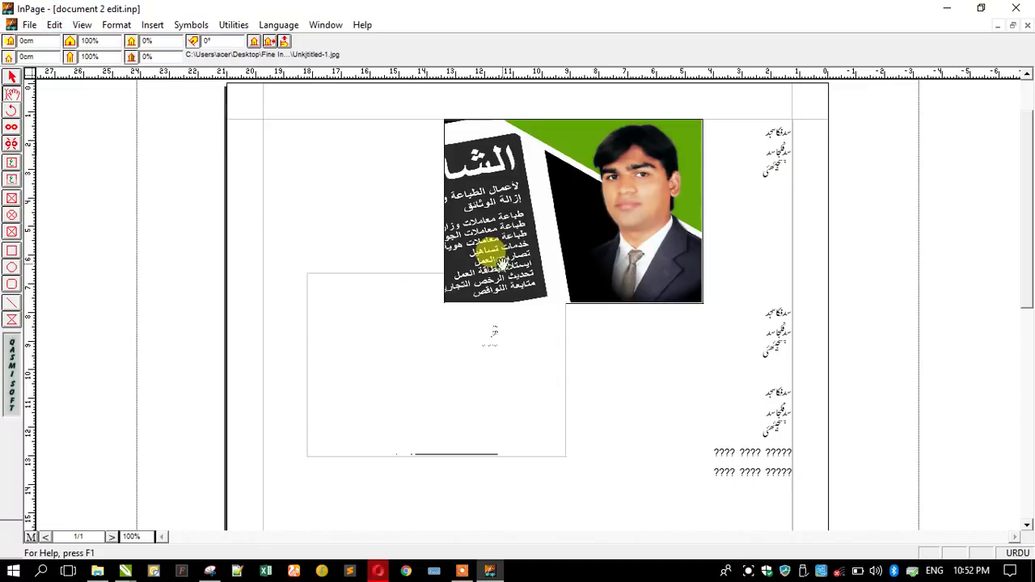
{"action": "left_click", "coordinate": [356, 250]}
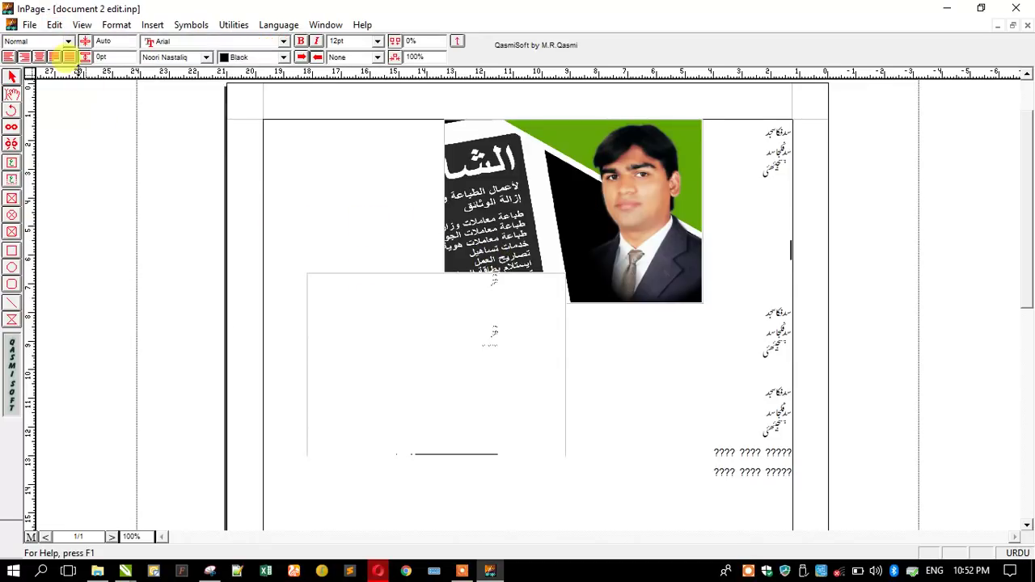
{"action": "left_click", "coordinate": [54, 24]}
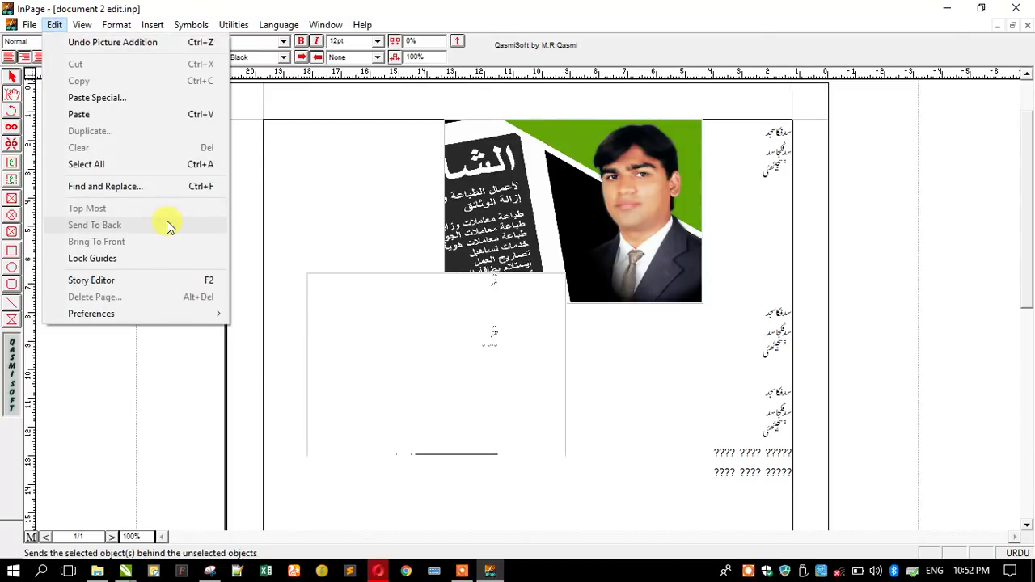
{"action": "left_click", "coordinate": [495, 226]}
Pan the image inside the upper picture frame until its English services list and yellow Urdu / Hindi strip show.
{"action": "left_click_drag", "start_coordinate": [573, 220], "coordinate": [614, 194]}
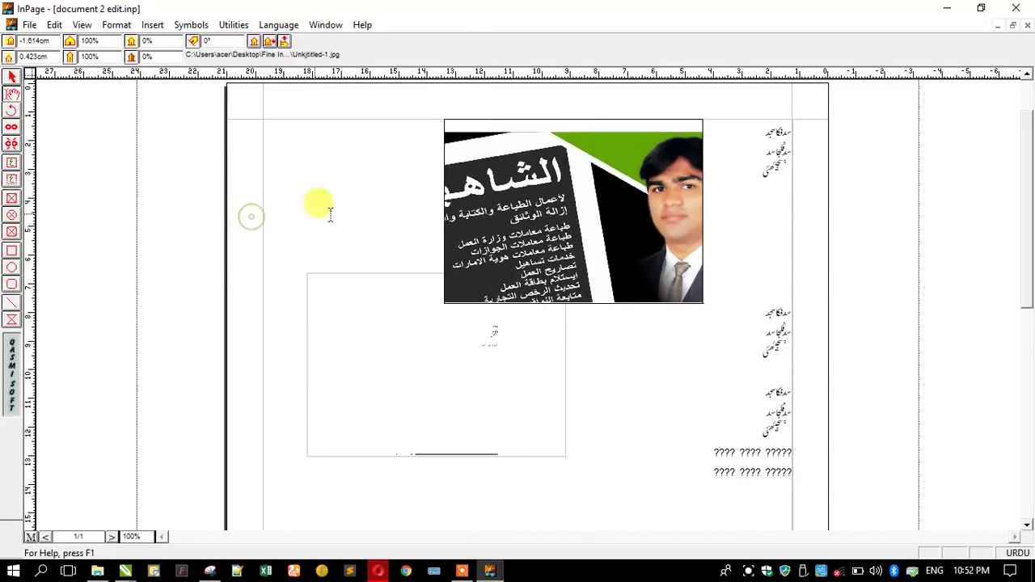
{"action": "left_click", "coordinate": [356, 204]}
{"action": "left_click", "coordinate": [439, 173]}
{"action": "left_click_drag", "start_coordinate": [439, 173], "coordinate": [670, 125]}
{"action": "left_click_drag", "start_coordinate": [582, 213], "coordinate": [651, 158]}
{"action": "left_click_drag", "start_coordinate": [588, 179], "coordinate": [646, 159]}
{"action": "left_click", "coordinate": [379, 210]}
Move the upper picture frame right and slightly above the top margin, and send it to the back.
{"action": "left_click", "coordinate": [12, 76]}
{"action": "left_click_drag", "start_coordinate": [574, 180], "coordinate": [634, 182]}
{"action": "left_click", "coordinate": [54, 25]}
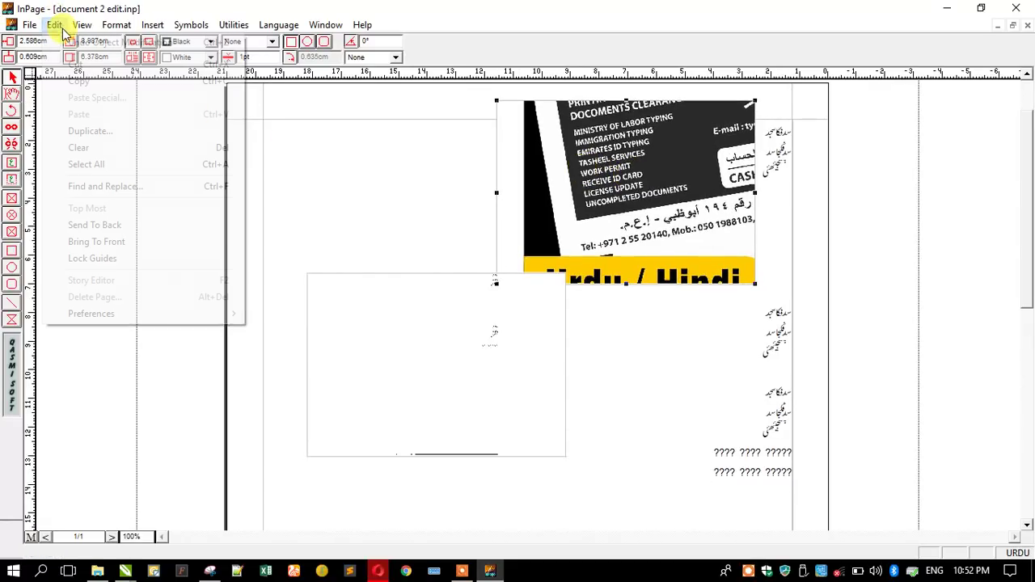
{"action": "left_click", "coordinate": [156, 233]}
Move the upper picture down behind the text frame so it overlaps the middle Urdu text block.
{"action": "left_click", "coordinate": [571, 186]}
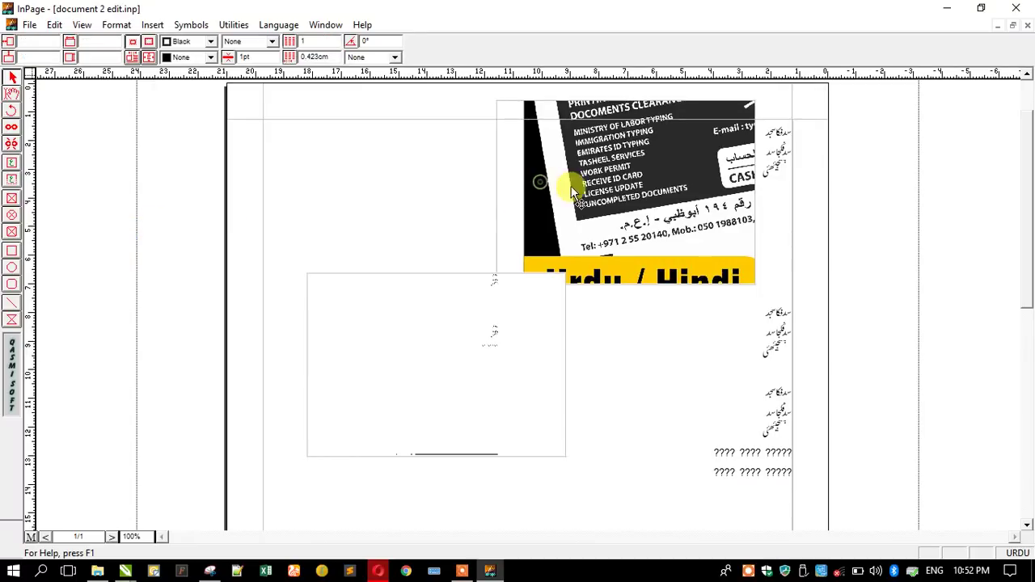
{"action": "left_click_drag", "start_coordinate": [509, 102], "coordinate": [547, 190]}
{"action": "left_click", "coordinate": [548, 181]}
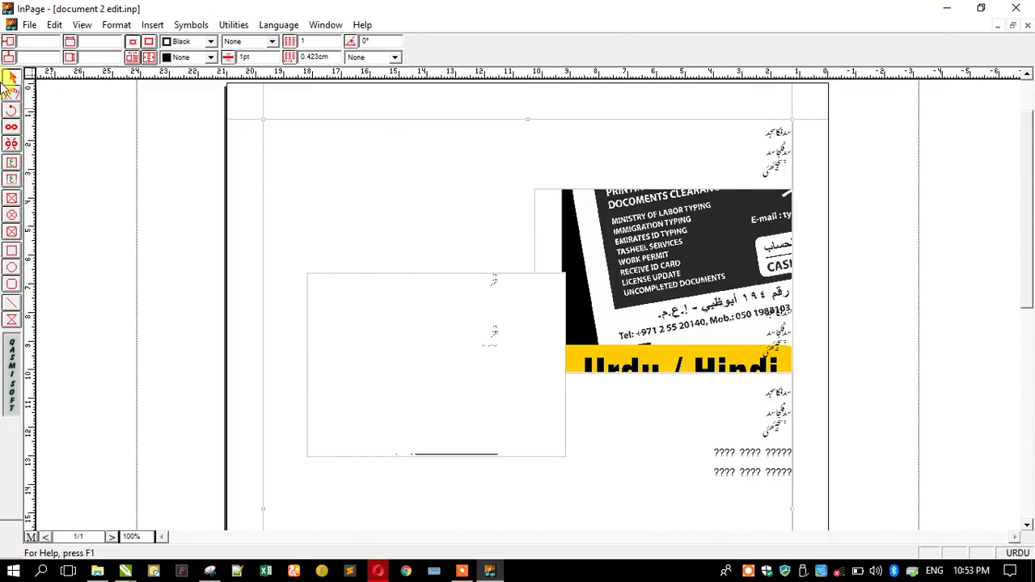
Apply the undo command for the last object modification three times.
{"action": "left_click", "coordinate": [54, 24]}
{"action": "left_click", "coordinate": [64, 42]}
{"action": "left_click", "coordinate": [54, 25]}
{"action": "left_click", "coordinate": [53, 38]}
{"action": "left_click", "coordinate": [54, 26]}
{"action": "left_click", "coordinate": [65, 42]}
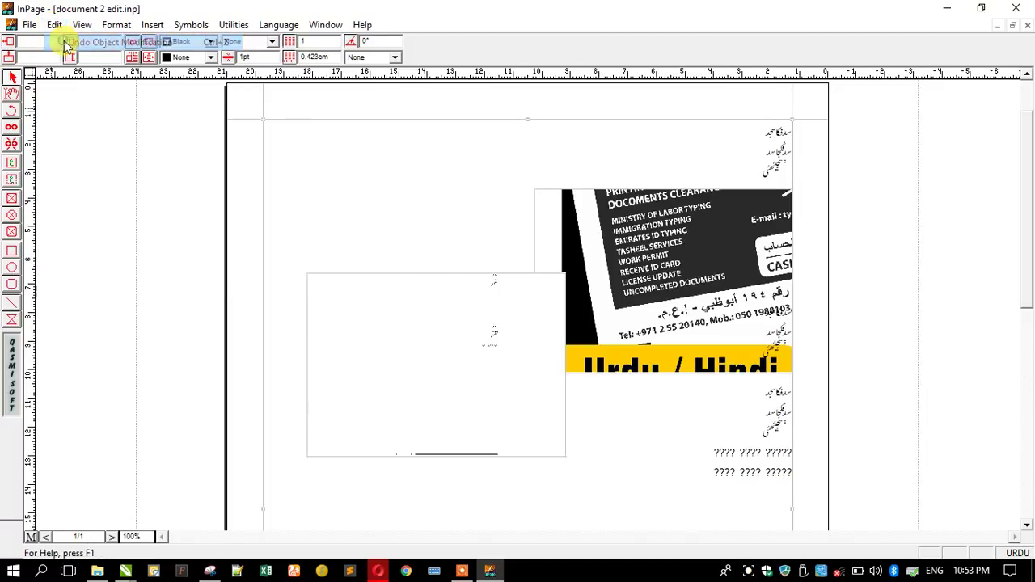
Apply the undo command for the last object modification two more times.
{"action": "left_click", "coordinate": [54, 24]}
{"action": "left_click", "coordinate": [71, 42]}
{"action": "left_click", "coordinate": [54, 24]}
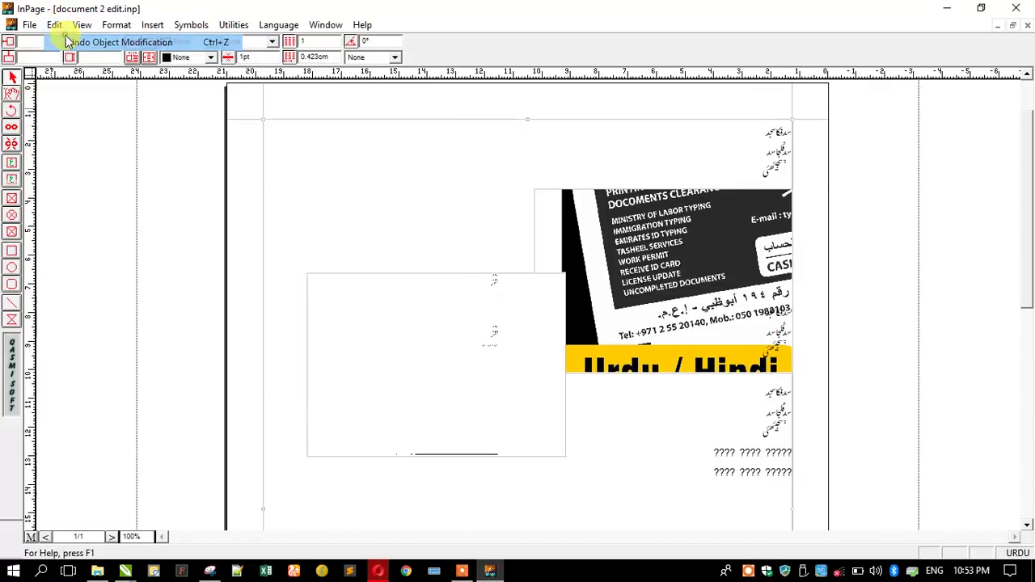
{"action": "left_click", "coordinate": [68, 40]}
Move the mostly blank picture frame over the page's upper-right corner and send it to the back.
{"action": "left_click_drag", "start_coordinate": [389, 356], "coordinate": [393, 240]}
{"action": "left_click_drag", "start_coordinate": [619, 307], "coordinate": [719, 208]}
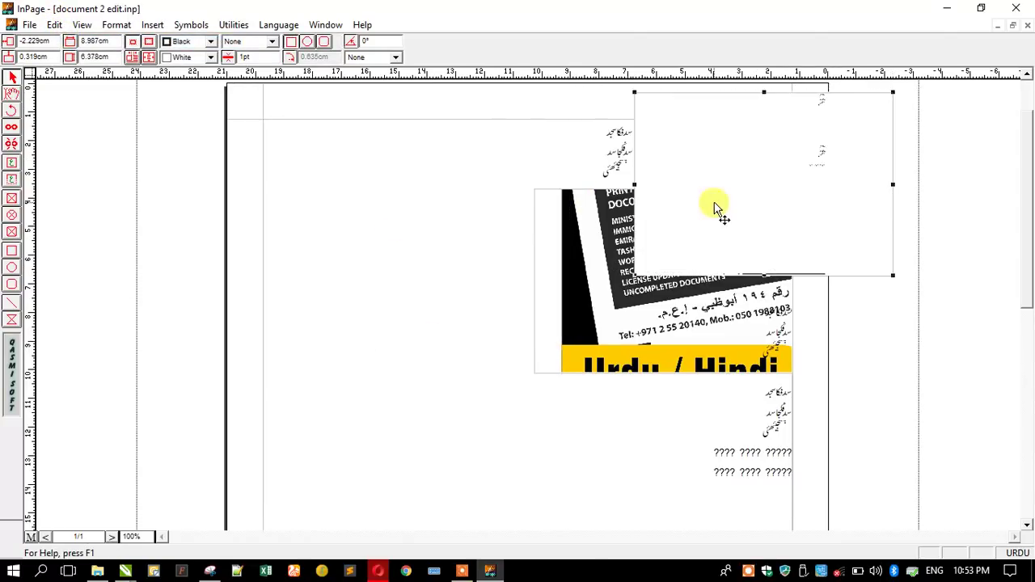
{"action": "left_click", "coordinate": [56, 26]}
{"action": "left_click", "coordinate": [131, 226]}
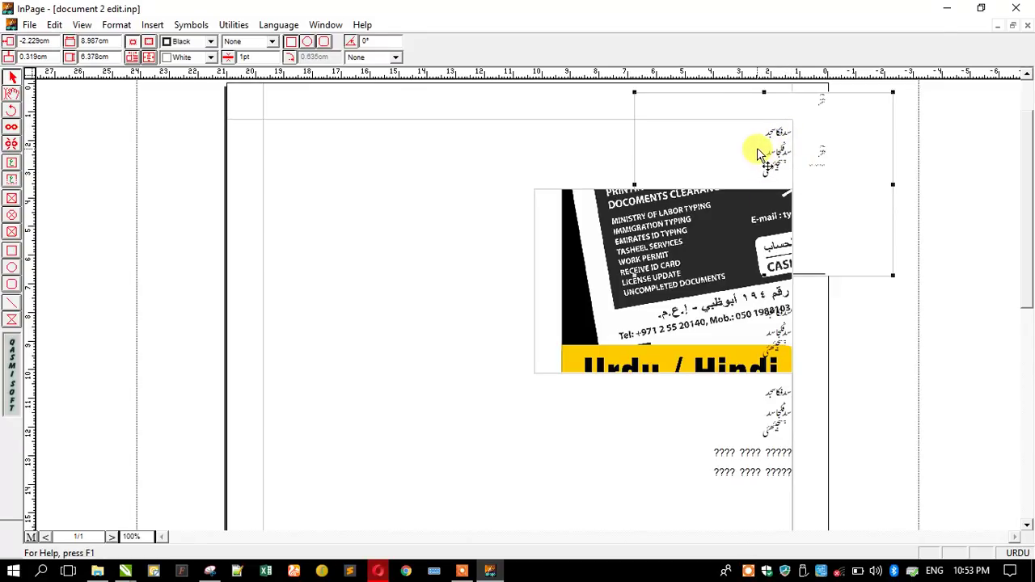
Align the mostly blank picture frame with the page's top edge and bring it to the front.
{"action": "left_click_drag", "start_coordinate": [846, 161], "coordinate": [838, 144]}
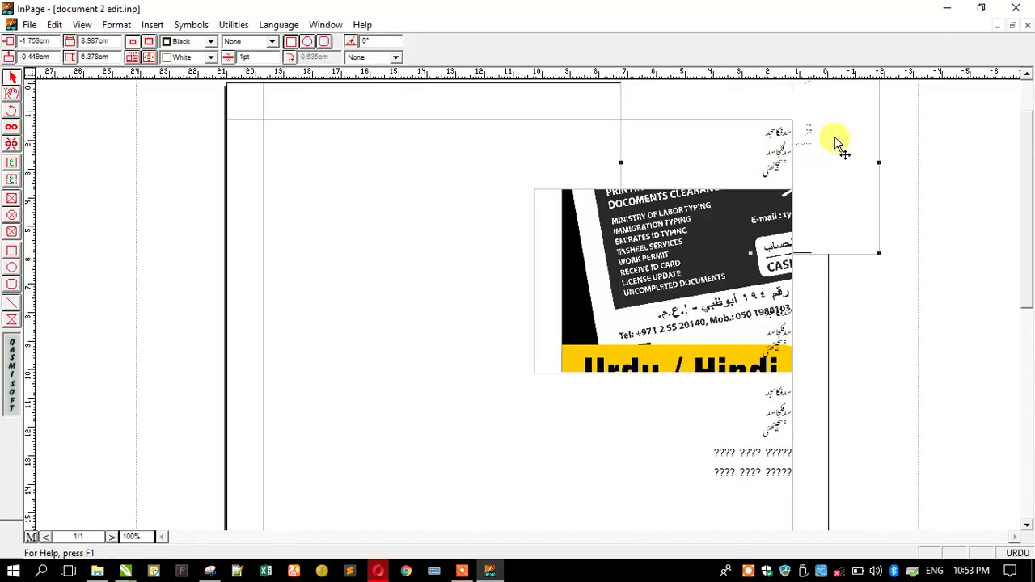
{"action": "left_click", "coordinate": [492, 185]}
{"action": "left_click", "coordinate": [866, 151]}
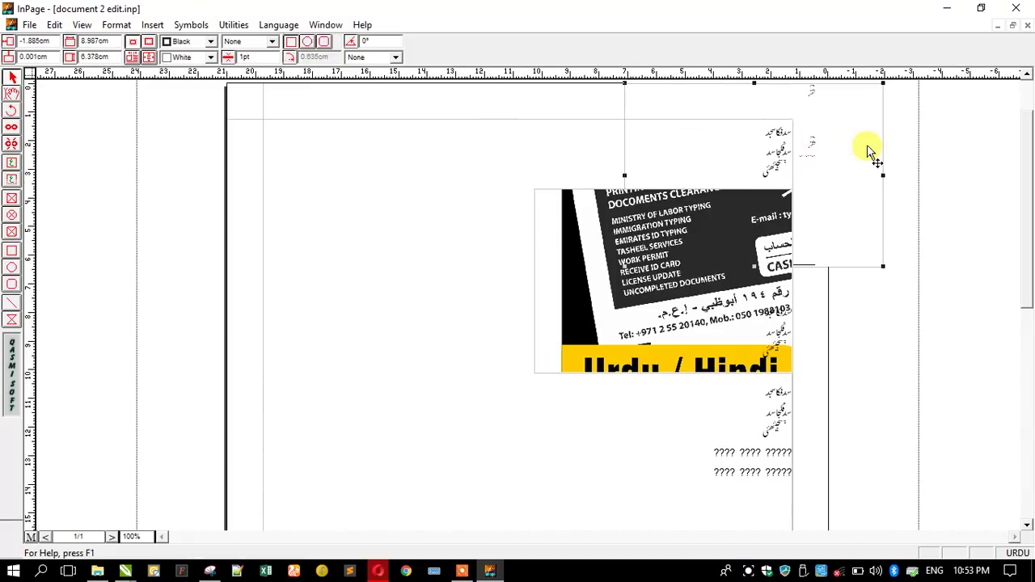
{"action": "left_click", "coordinate": [54, 25]}
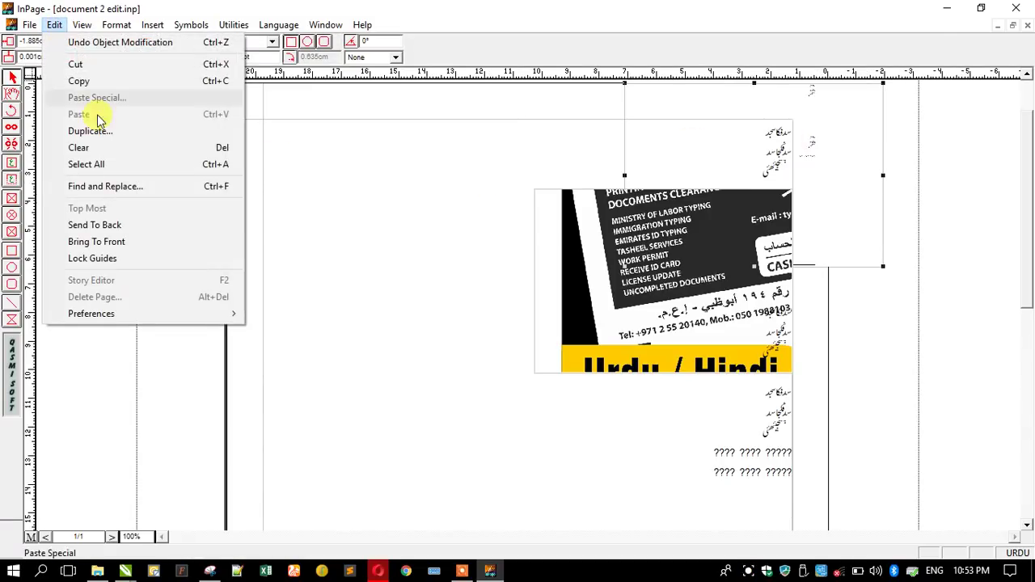
{"action": "left_click", "coordinate": [134, 241]}
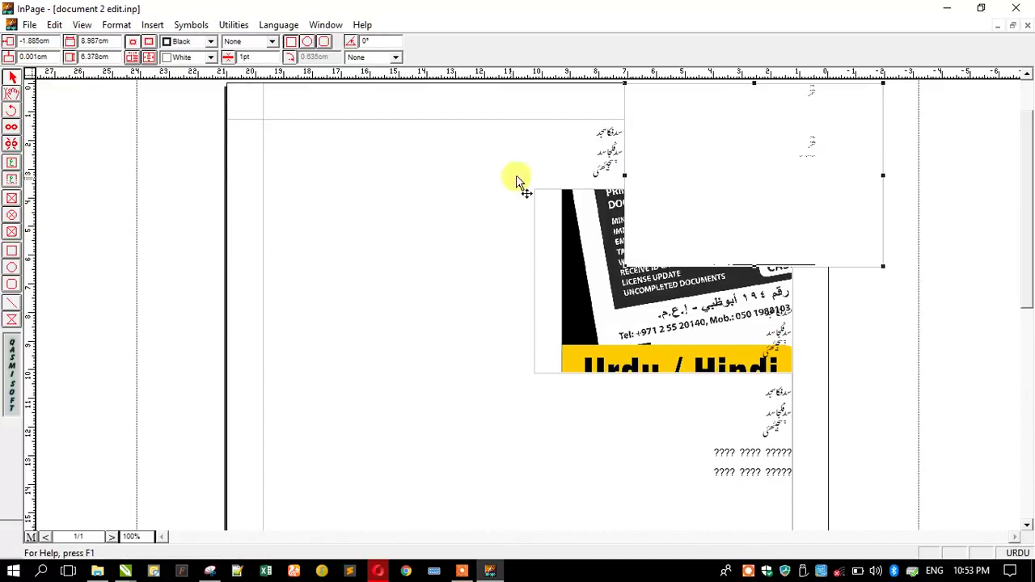
Send the mostly blank picture frame behind the text frame and turn on Lock Guides.
{"action": "left_click", "coordinate": [54, 24]}
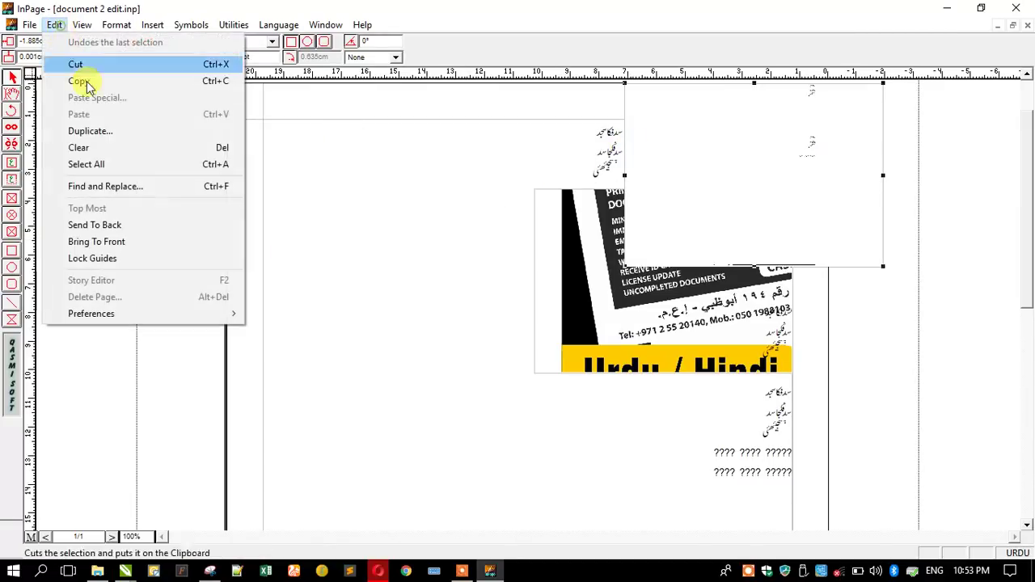
{"action": "left_click", "coordinate": [136, 225]}
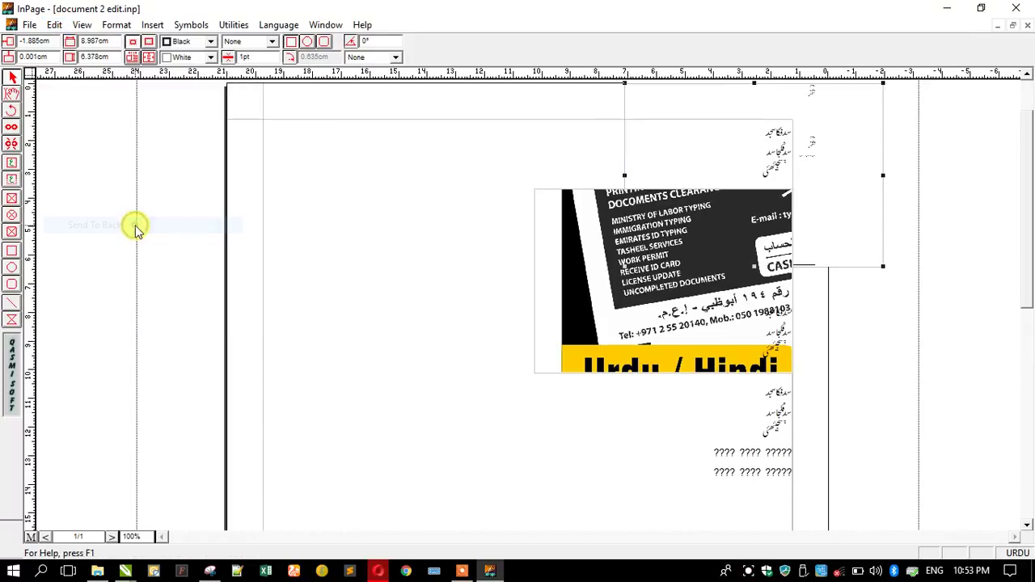
{"action": "left_click", "coordinate": [54, 24]}
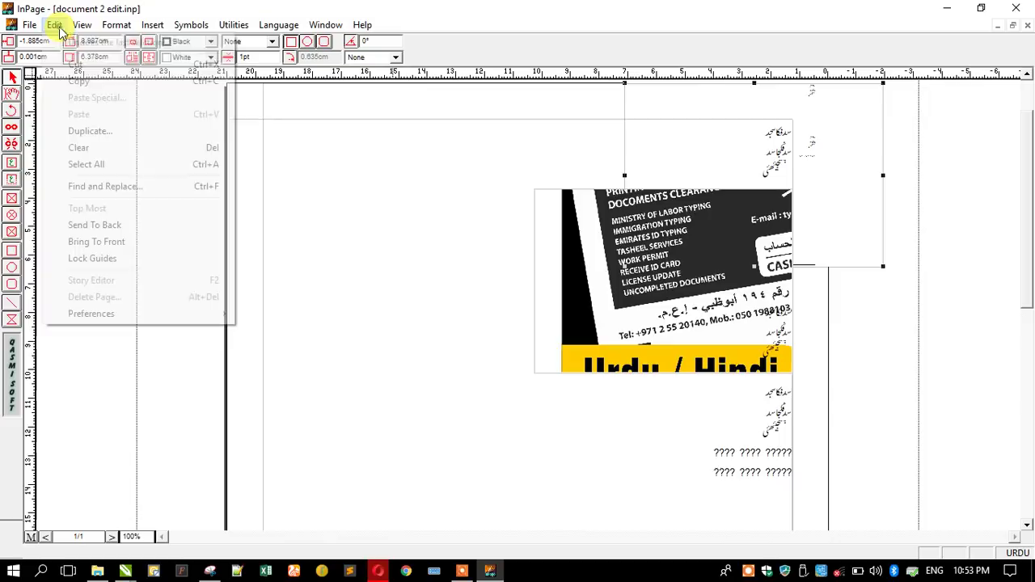
{"action": "left_click", "coordinate": [114, 259]}
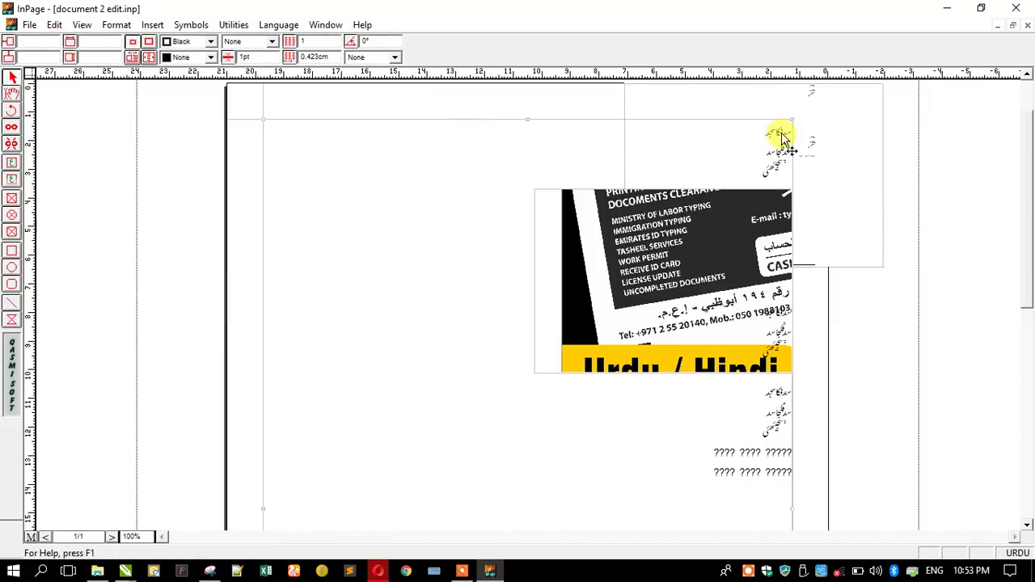
Nudge the blank frame slightly down and right, and add horizontal guides at about 1.7 and 3.7 cm and a vertical guide at about 18.4 cm.
{"action": "mouse_move", "coordinate": [851, 165]}
{"action": "left_mouse_down"}
{"action": "mouse_move", "coordinate": [851, 181]}
{"action": "mouse_move", "coordinate": [879, 178]}
{"action": "mouse_move", "coordinate": [869, 185]}
{"action": "mouse_move", "coordinate": [857, 176]}
{"action": "left_mouse_up"}
{"action": "left_click", "coordinate": [734, 158]}
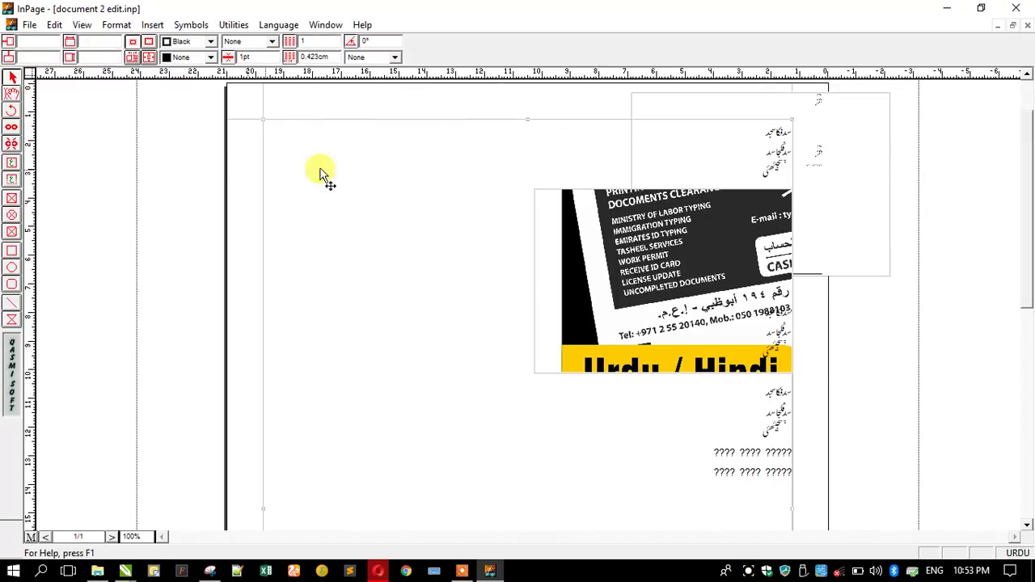
{"action": "left_click_drag", "start_coordinate": [120, 76], "coordinate": [181, 191]}
{"action": "left_click_drag", "start_coordinate": [29, 190], "coordinate": [300, 184]}
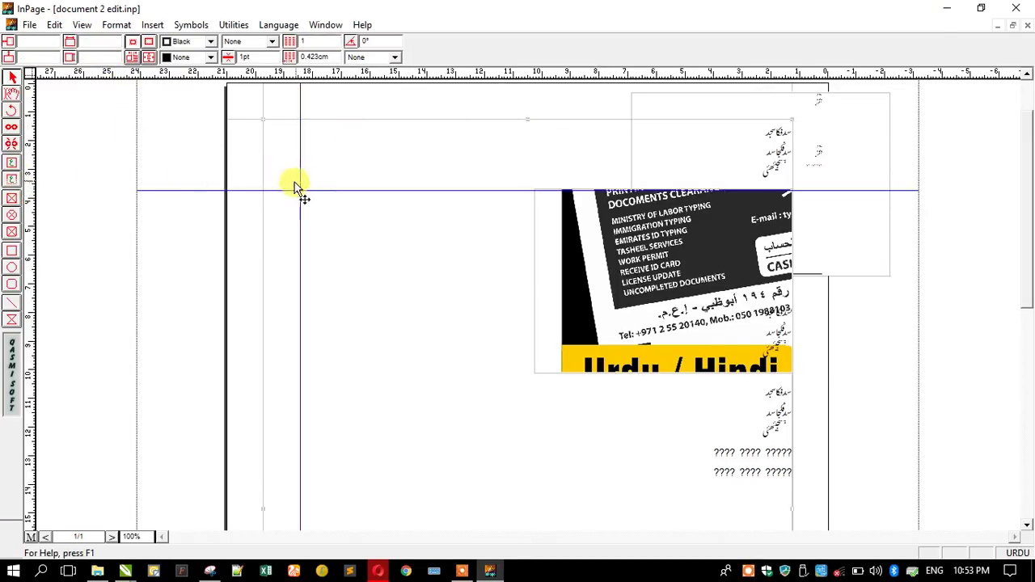
{"action": "left_click", "coordinate": [189, 164]}
{"action": "left_click_drag", "start_coordinate": [273, 68], "coordinate": [271, 132]}
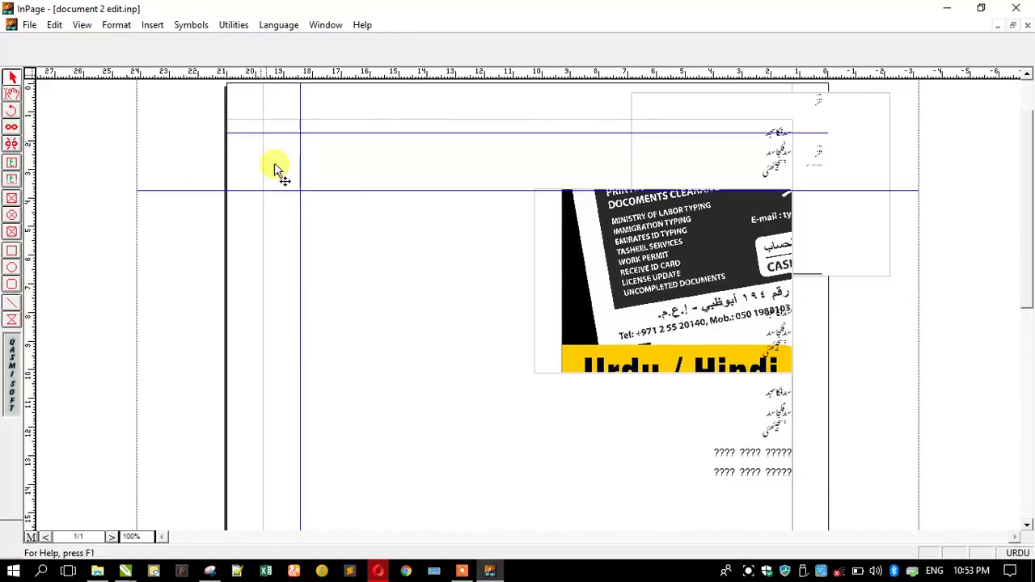
Select all the text in the main Urdu text frame and open it in the Story Editor.
{"action": "left_click", "coordinate": [57, 25]}
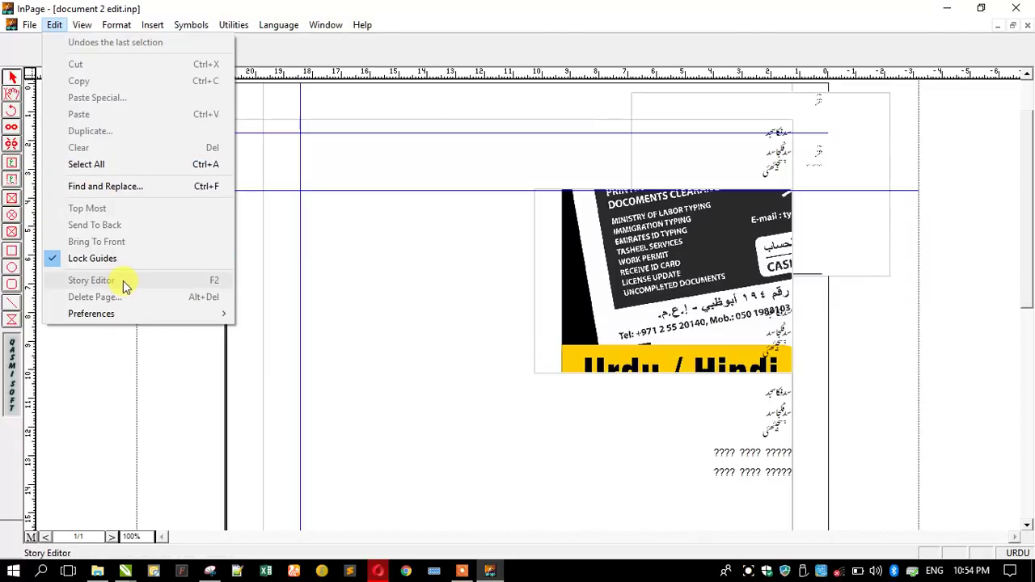
{"action": "left_click", "coordinate": [335, 248]}
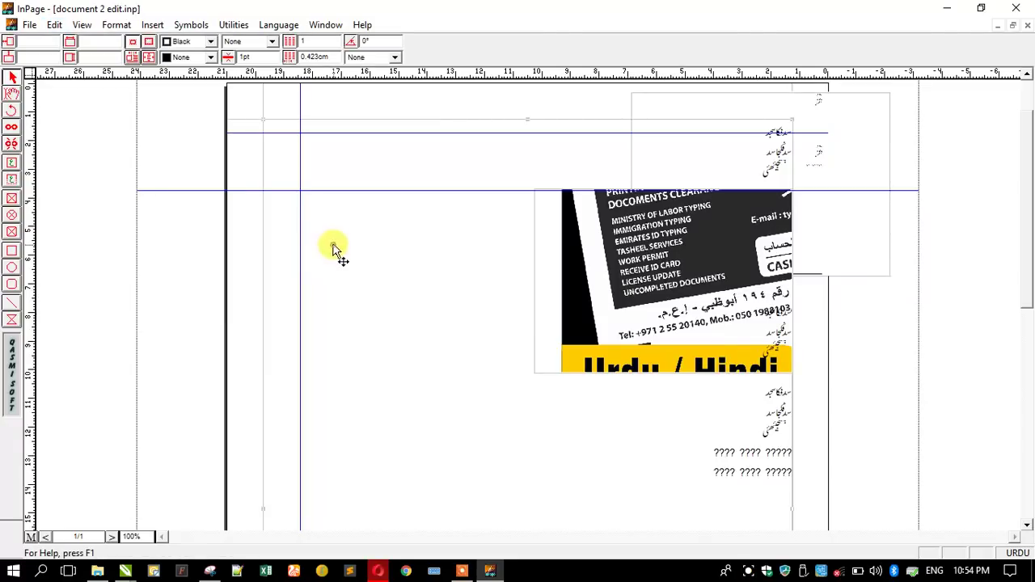
{"action": "left_click", "coordinate": [11, 92]}
{"action": "left_click_drag", "start_coordinate": [678, 465], "coordinate": [804, 101]}
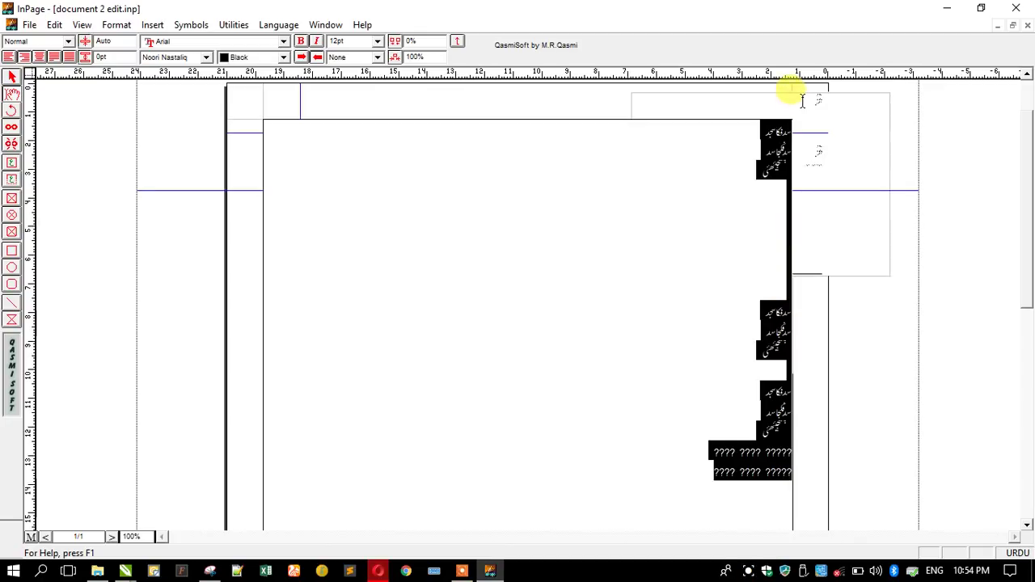
{"action": "left_click", "coordinate": [54, 25]}
{"action": "left_click", "coordinate": [105, 275]}
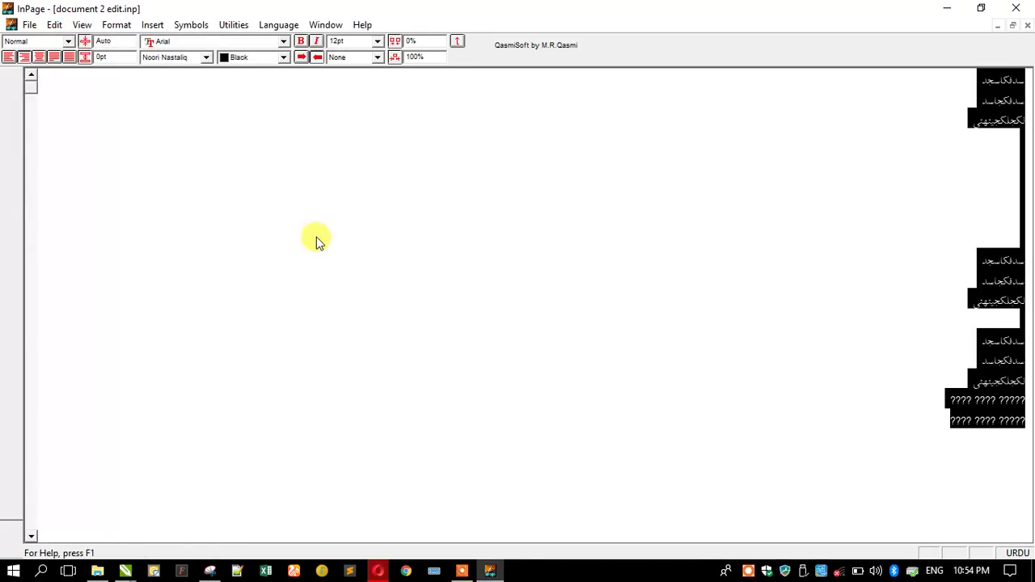
Enter a long line of Urdu sample text directly above the middle text block, and return to the page layout.
{"action": "left_click", "coordinate": [538, 247]}
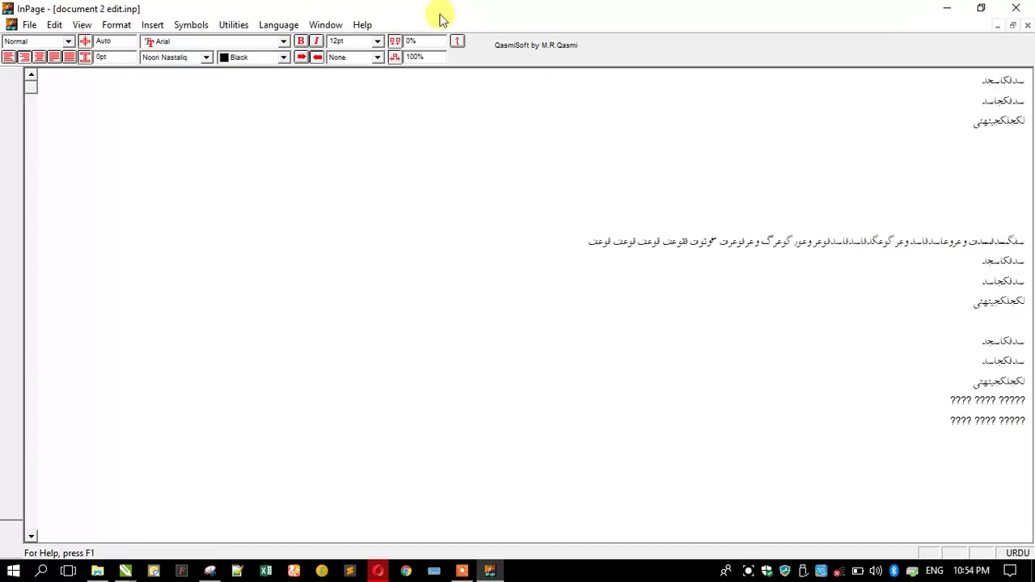
{"action": "left_click", "coordinate": [55, 25]}
{"action": "left_click", "coordinate": [82, 25]}
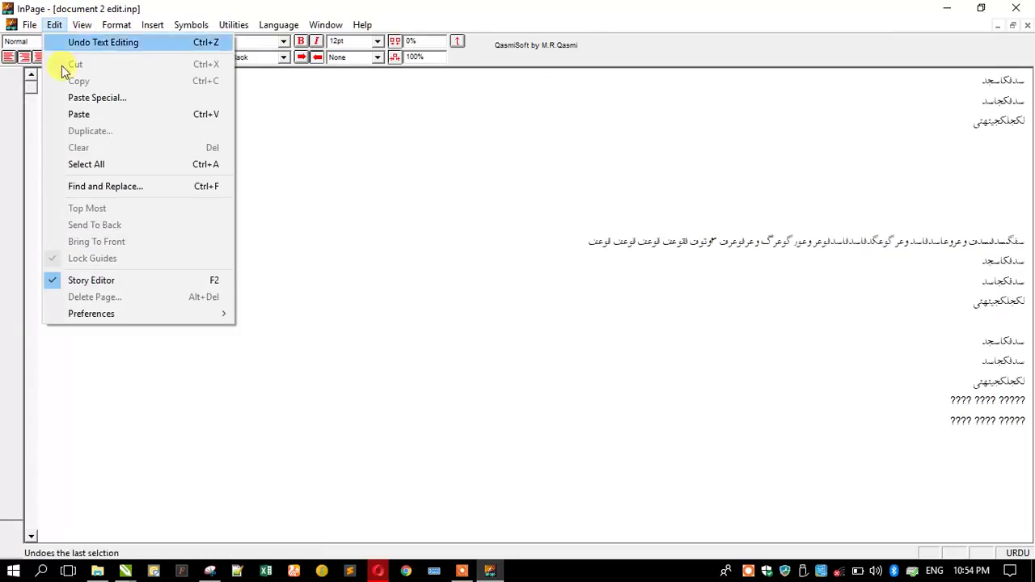
{"action": "left_click", "coordinate": [77, 283]}
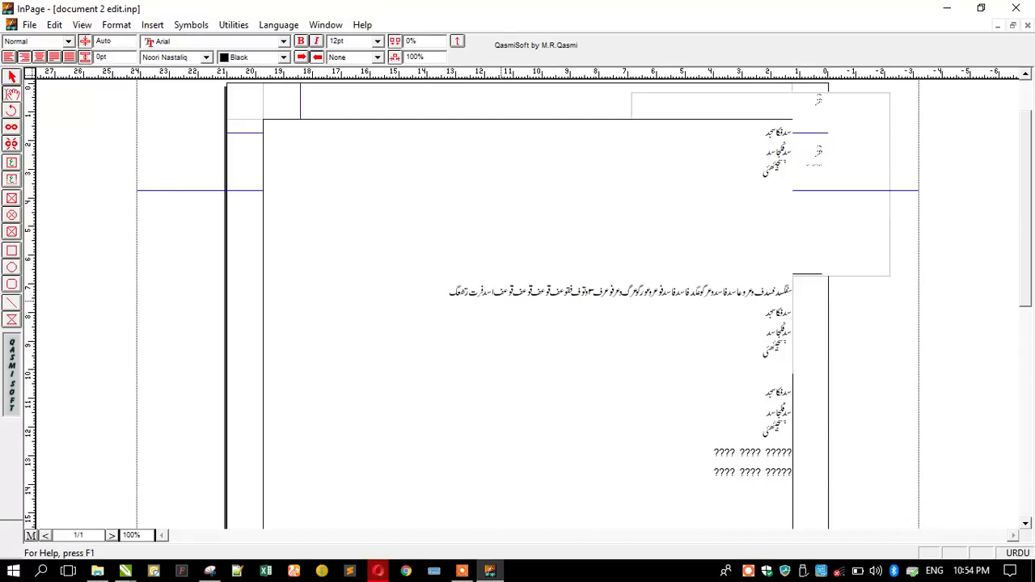
Reopen the text in the Story Editor, try selecting part of the long Urdu line, and return to the page layout.
{"action": "left_click", "coordinate": [54, 25]}
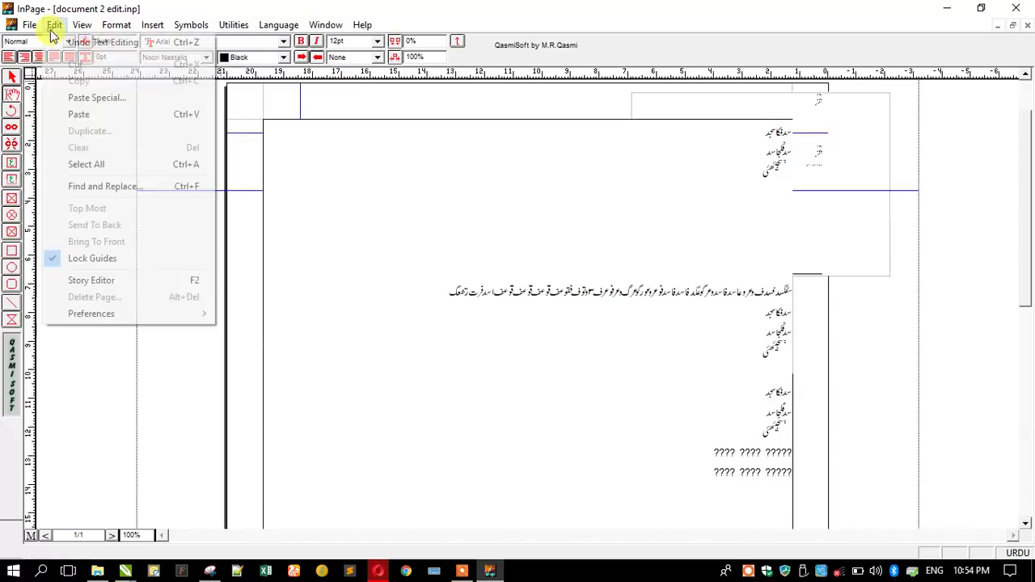
{"action": "left_click", "coordinate": [92, 280]}
{"action": "left_click", "coordinate": [659, 240]}
{"action": "left_click_drag", "start_coordinate": [660, 236], "coordinate": [861, 236]}
{"action": "left_click", "coordinate": [665, 184]}
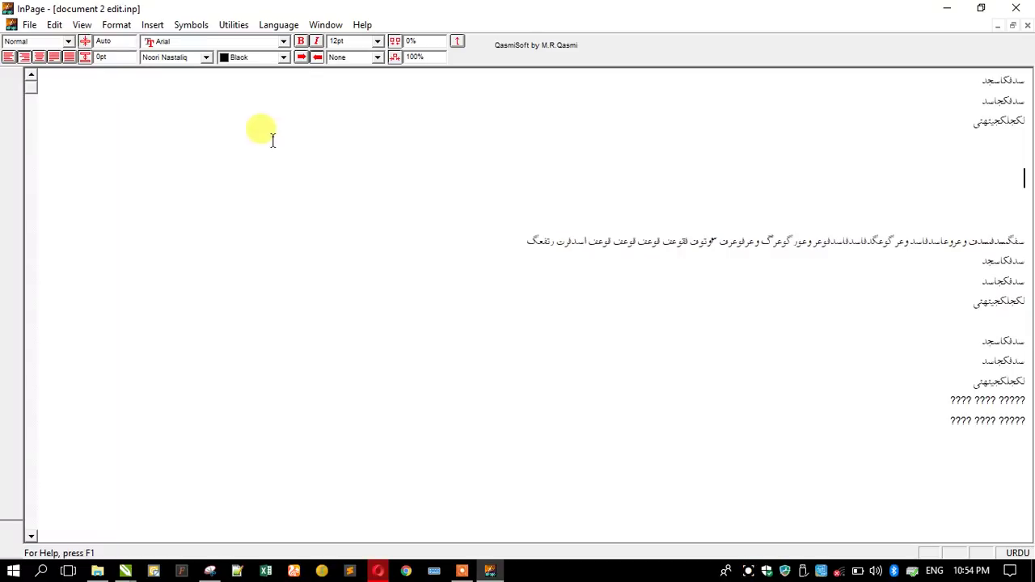
{"action": "left_click", "coordinate": [53, 25]}
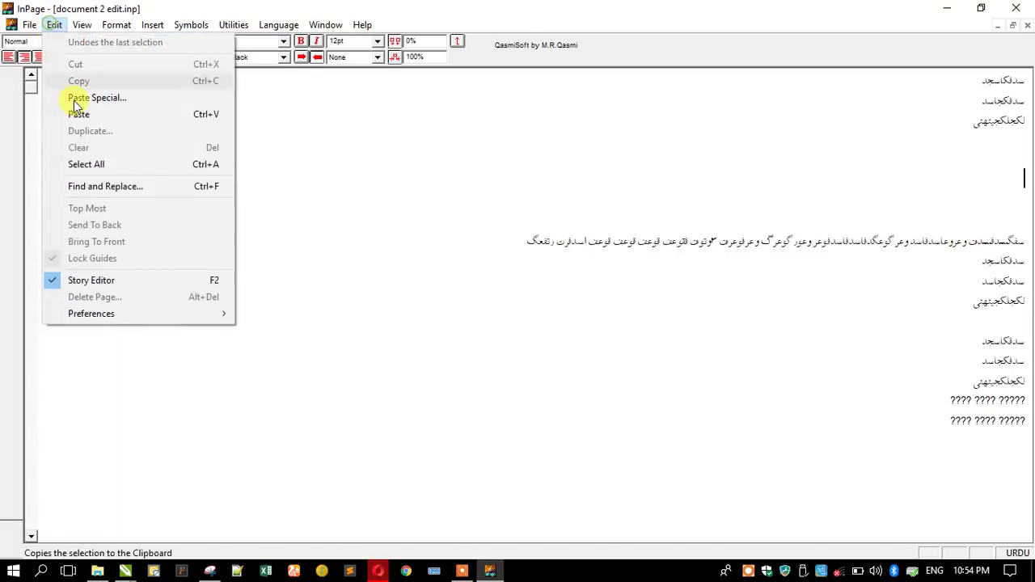
{"action": "left_click", "coordinate": [101, 280]}
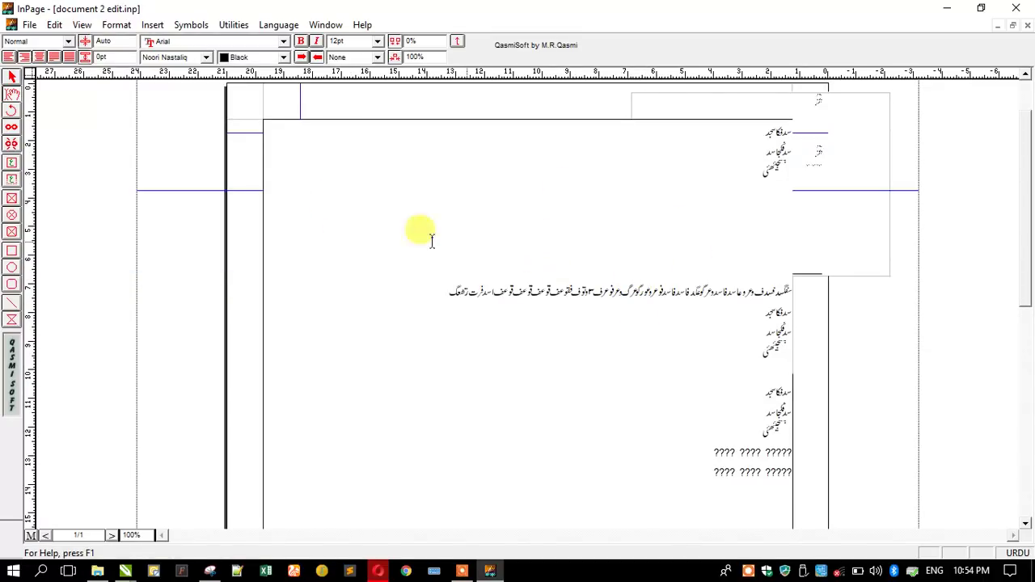
Place the text cursor within the long Urdu line and open the Story Editor preferences.
{"action": "left_click_drag", "start_coordinate": [461, 291], "coordinate": [690, 285]}
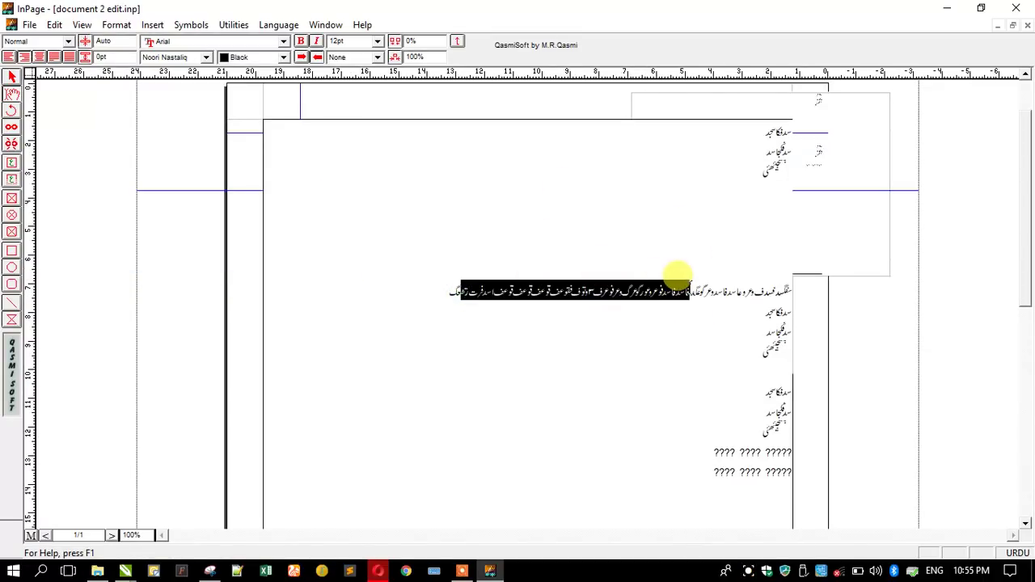
{"action": "left_click", "coordinate": [635, 288]}
{"action": "left_click", "coordinate": [55, 25]}
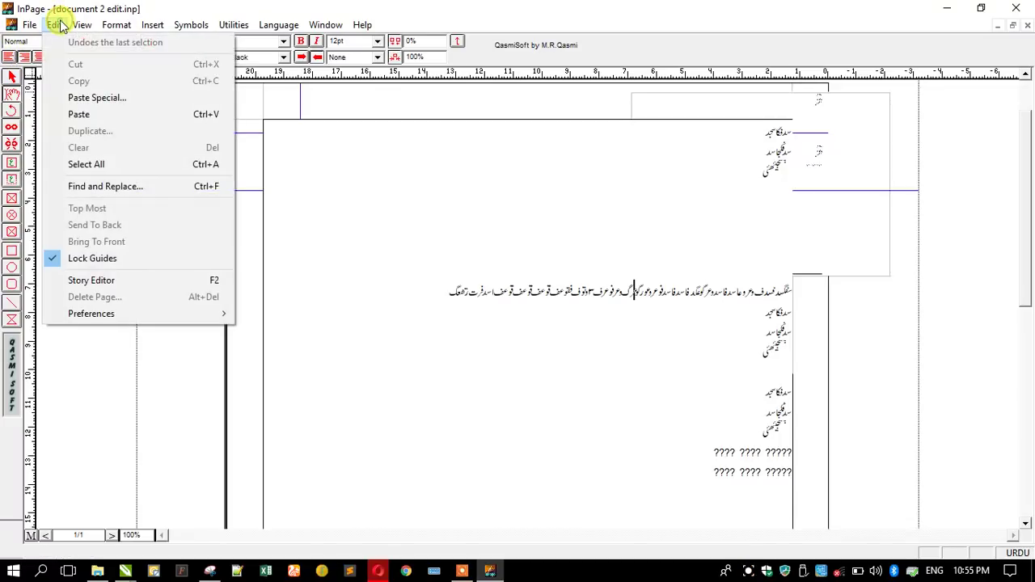
{"action": "mouse_move", "coordinate": [76, 27]}
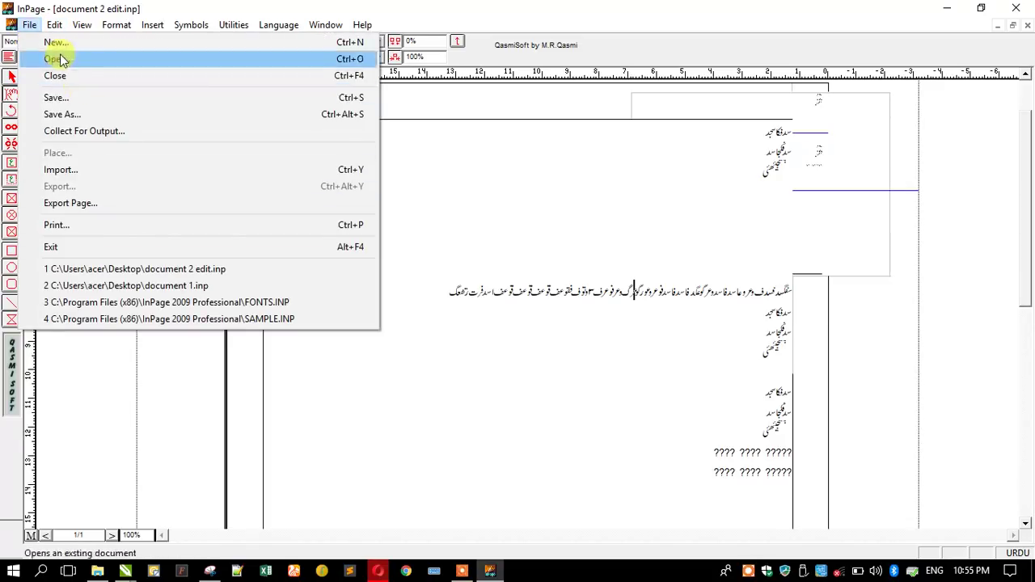
{"action": "mouse_move", "coordinate": [142, 309]}
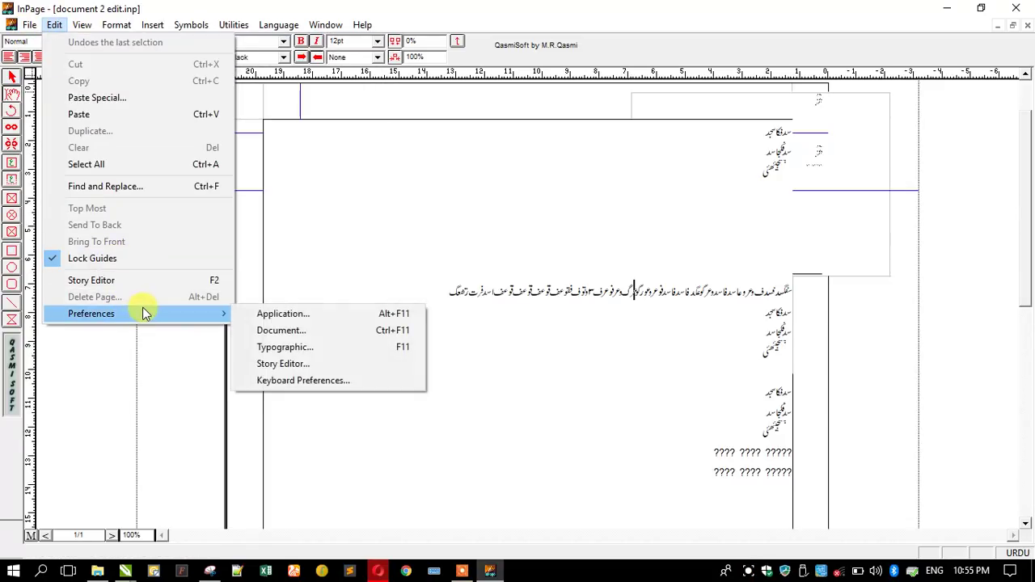
{"action": "left_click", "coordinate": [313, 366]}
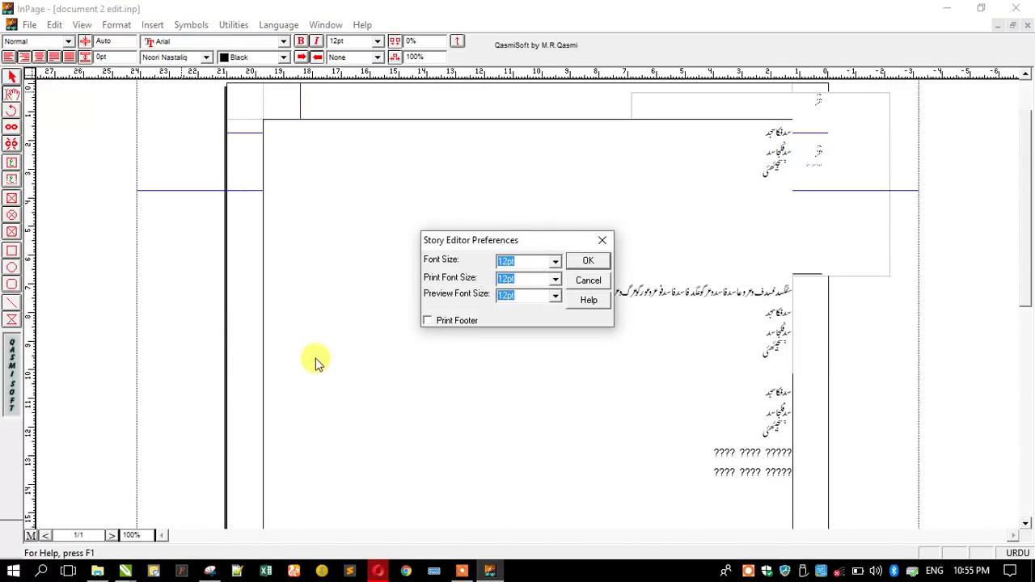